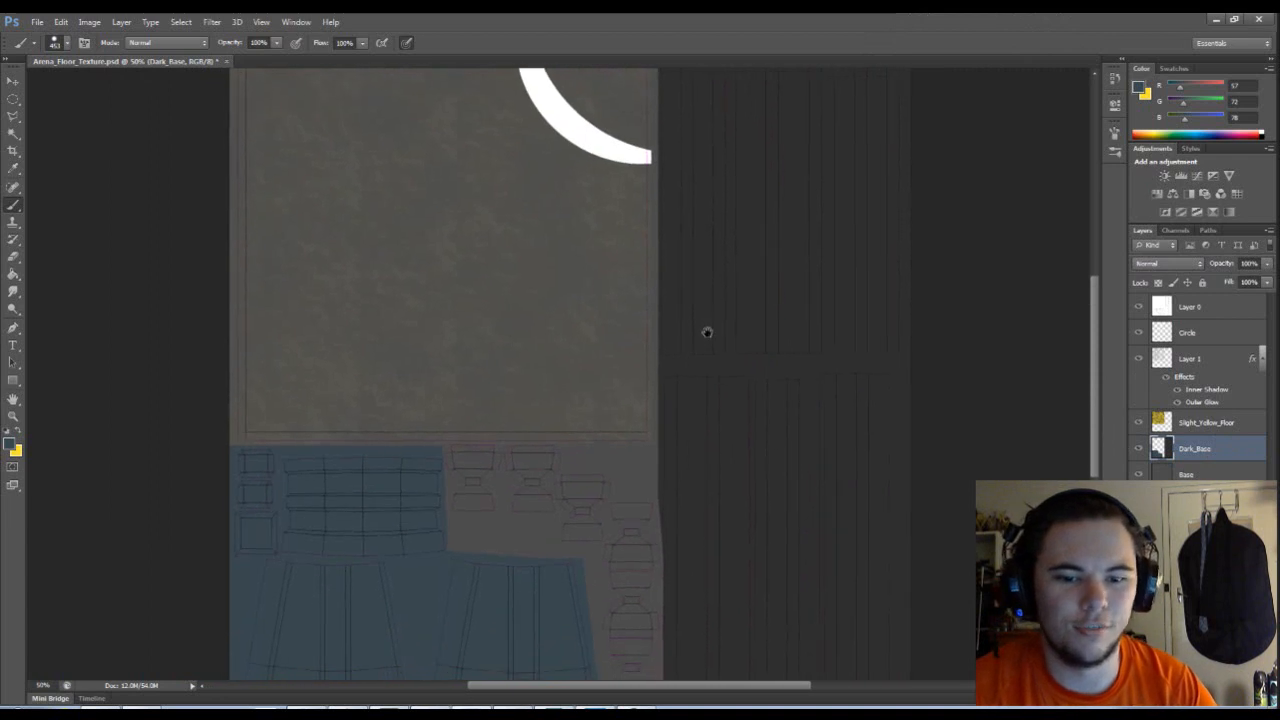
# - Select the blue area around the lower UV pieces on the Dark_Base layer with the Magic Wand and delete its fill
pyautogui.moveTo(781, 412); pyautogui.dragTo(783, 374)
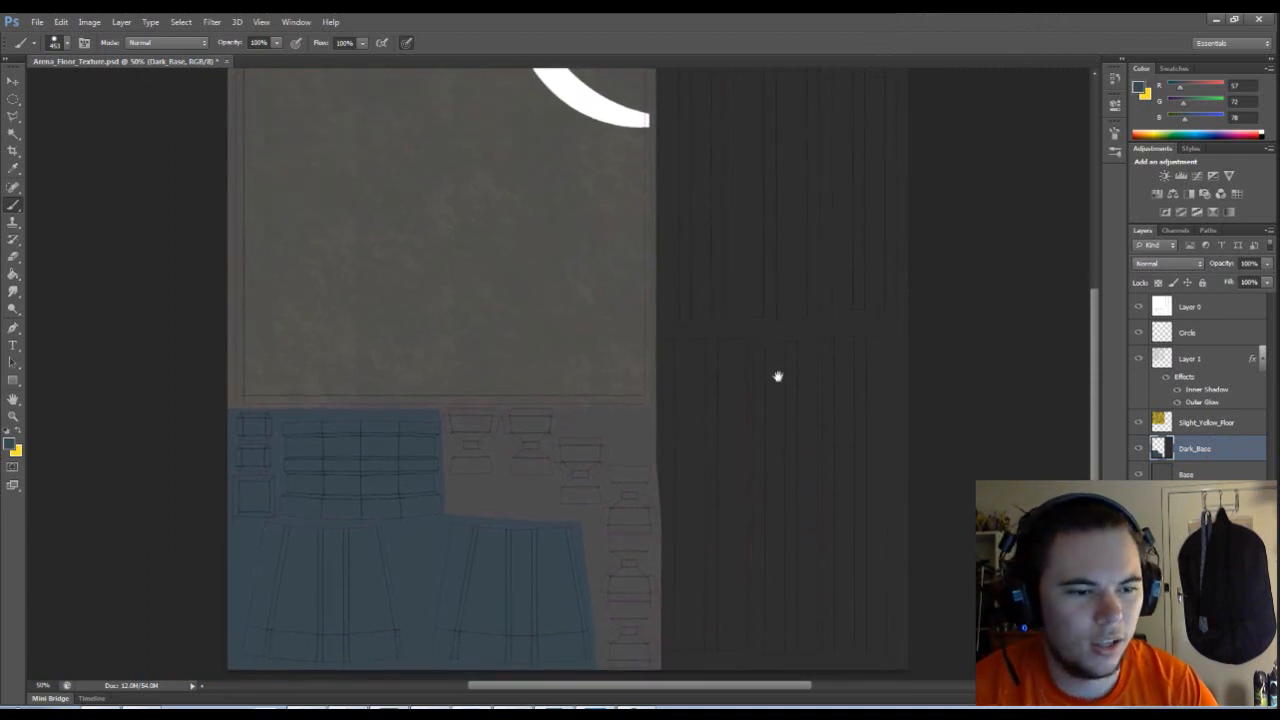
pyautogui.moveTo(696, 369); pyautogui.dragTo(682, 347)
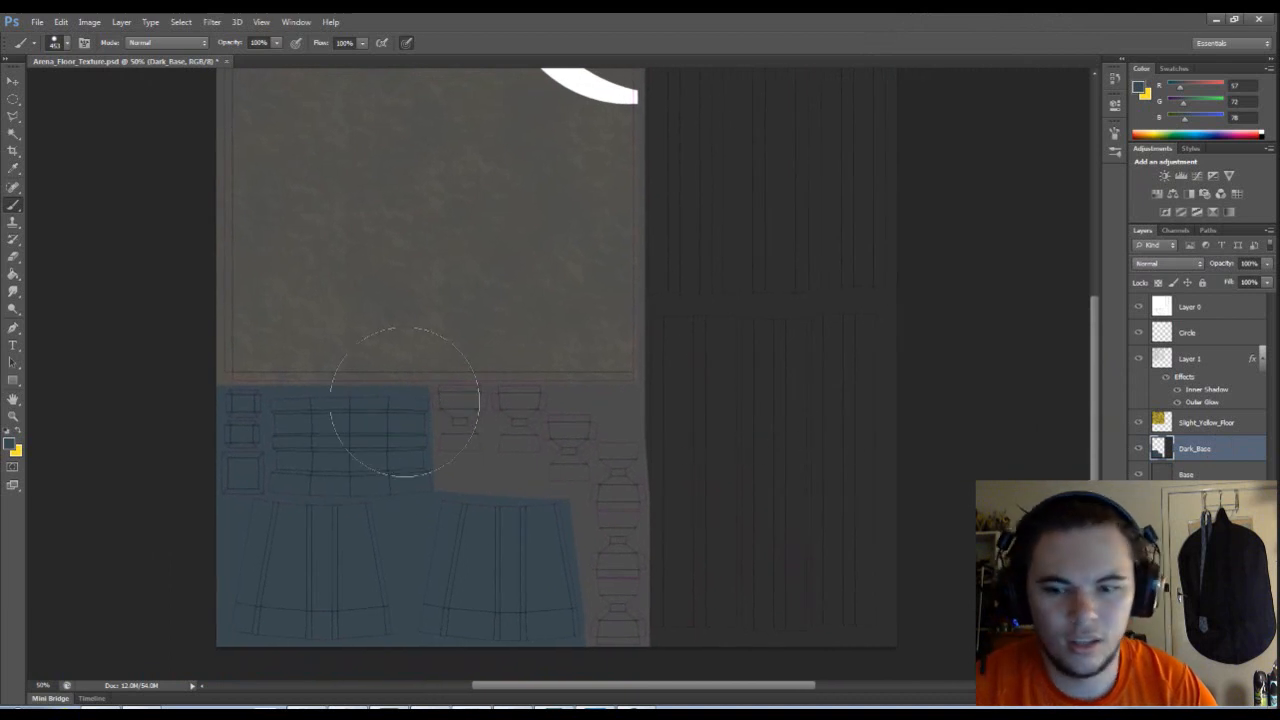
pyautogui.click(13, 134)
pyautogui.click(400, 590)
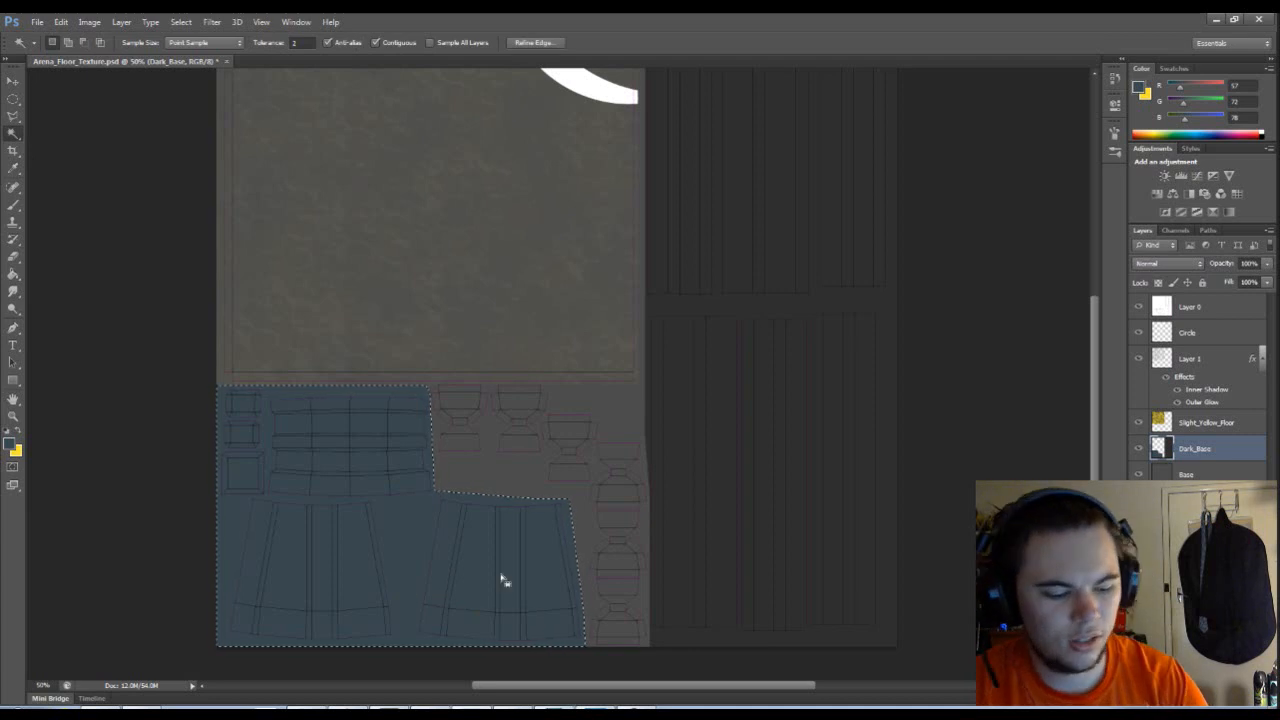
pyautogui.press('Delete')
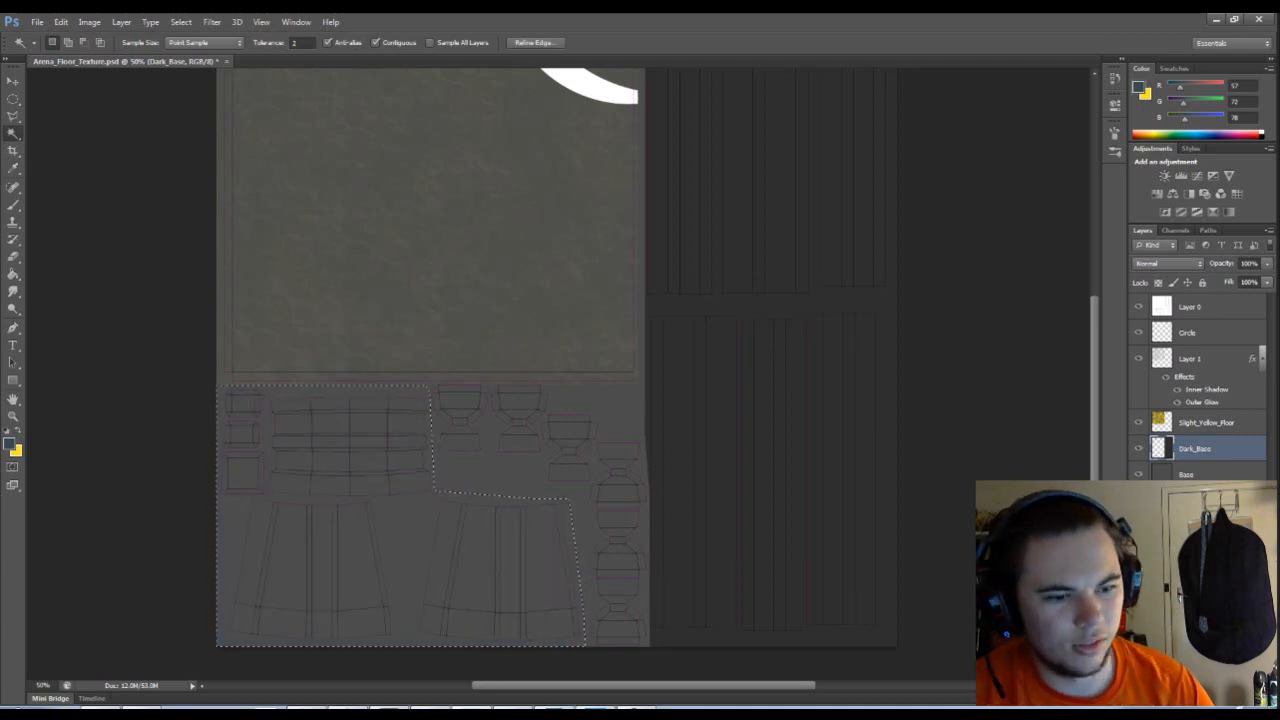
# - Fill the selected area with the dark blue foreground colour on a new layer and clear the selection
pyautogui.hotkey('ctrl', 'alt', 'shift', 'n')
pyautogui.hotkey('alt', 'BackSpace')
pyautogui.hotkey('ctrl', 'd')
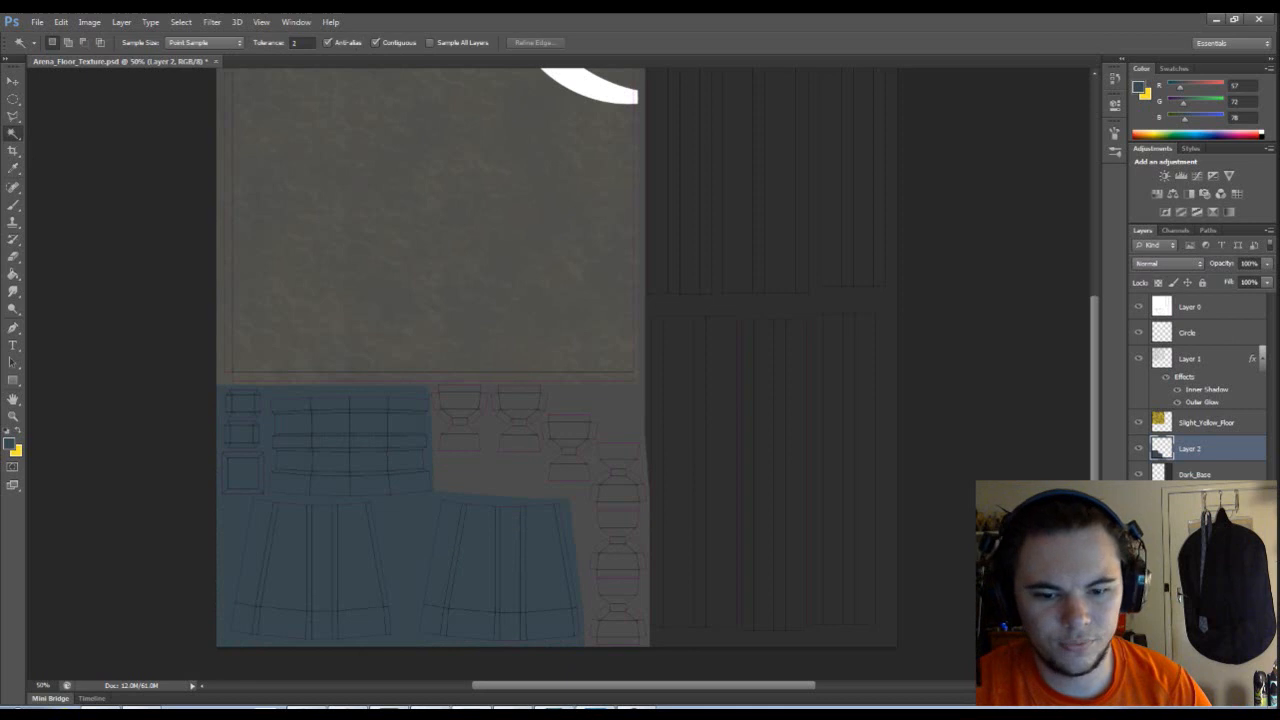
# - Add a new layer directly above Layer 1 and set the Brush tool's foreground colour to white
pyautogui.moveTo(851, 446); pyautogui.dragTo(850, 455)
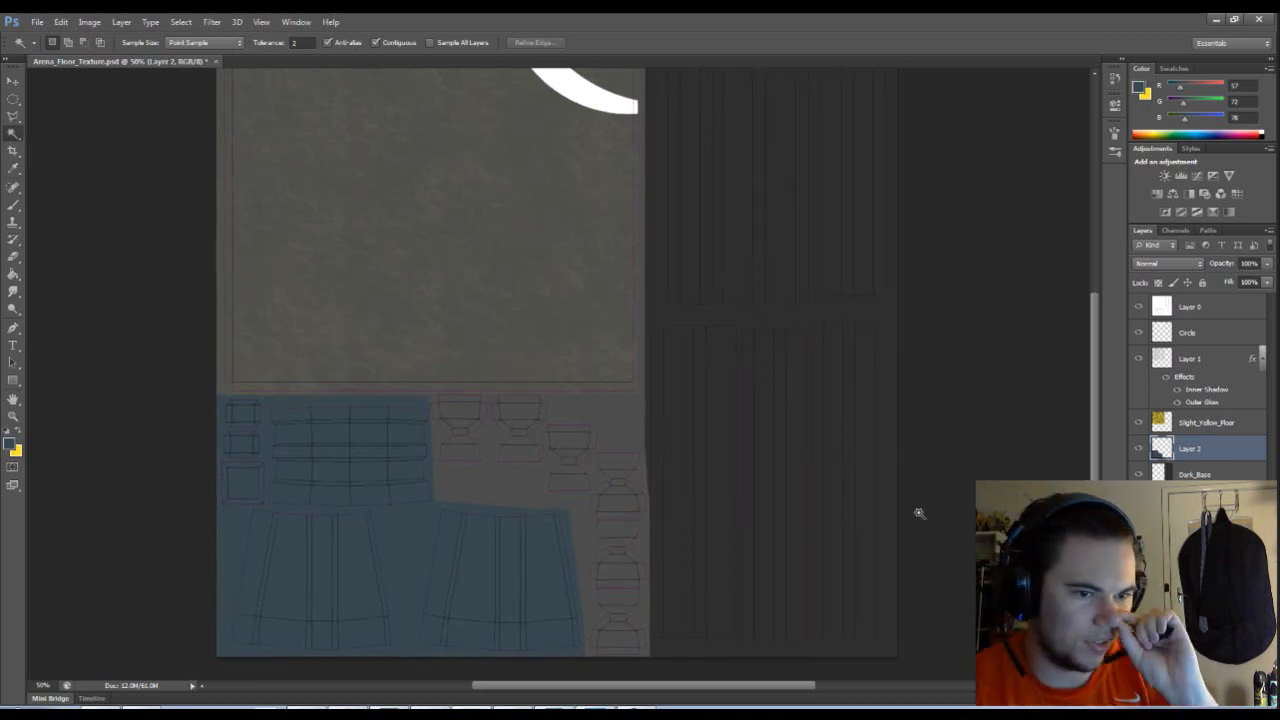
pyautogui.click(1218, 362)
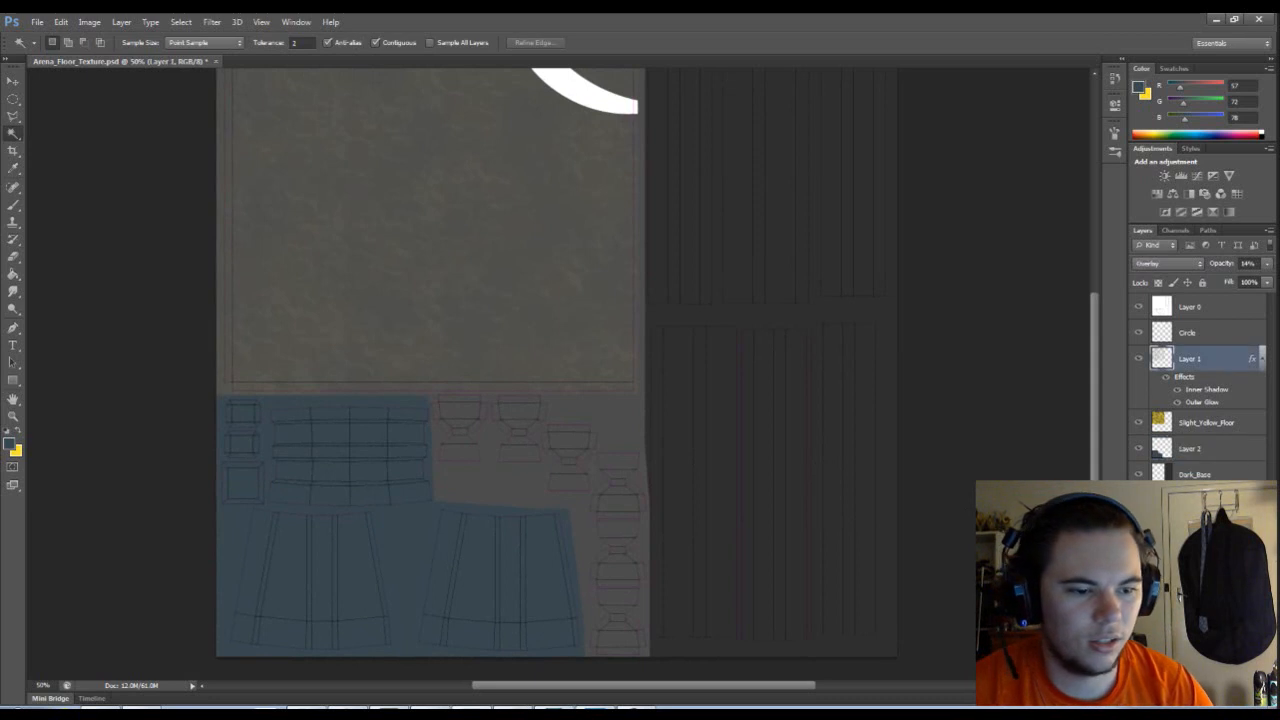
pyautogui.hotkey('ctrl', 'shift', 'alt', 'n')
pyautogui.press('b')
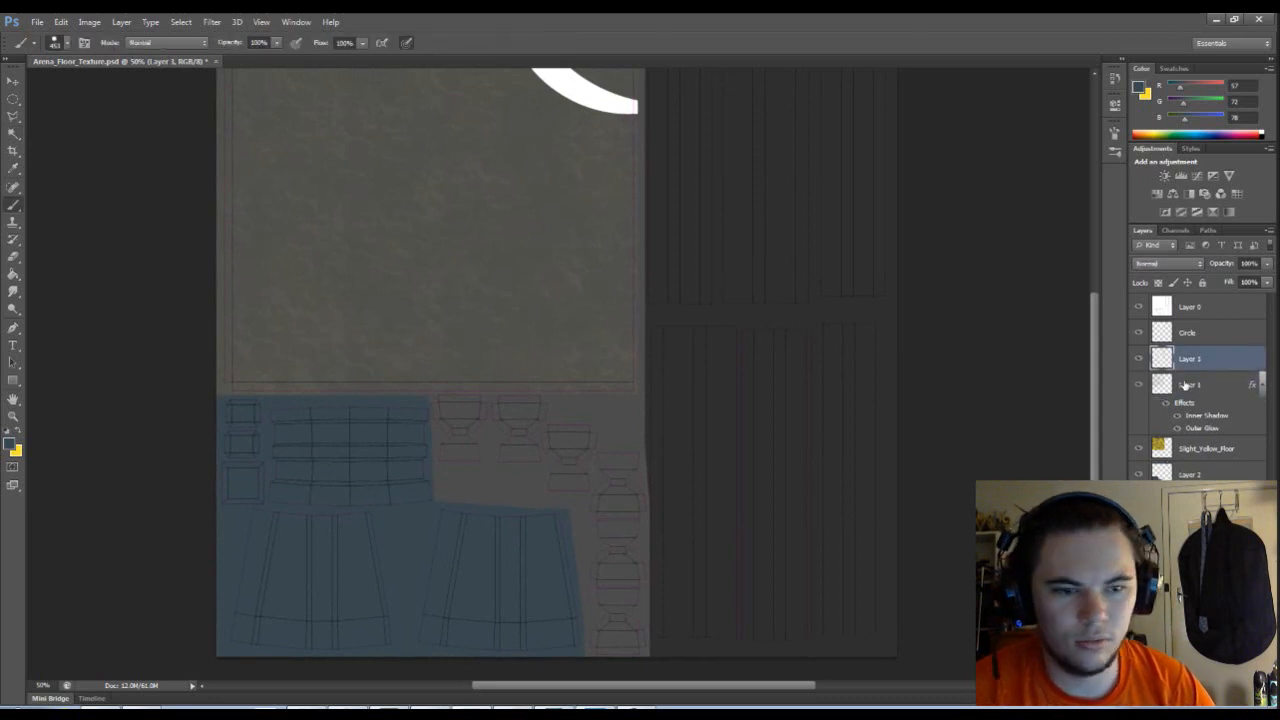
pyautogui.click(13, 448)
pyautogui.moveTo(760, 308); pyautogui.dragTo(717, 169)
pyautogui.click(1063, 240)
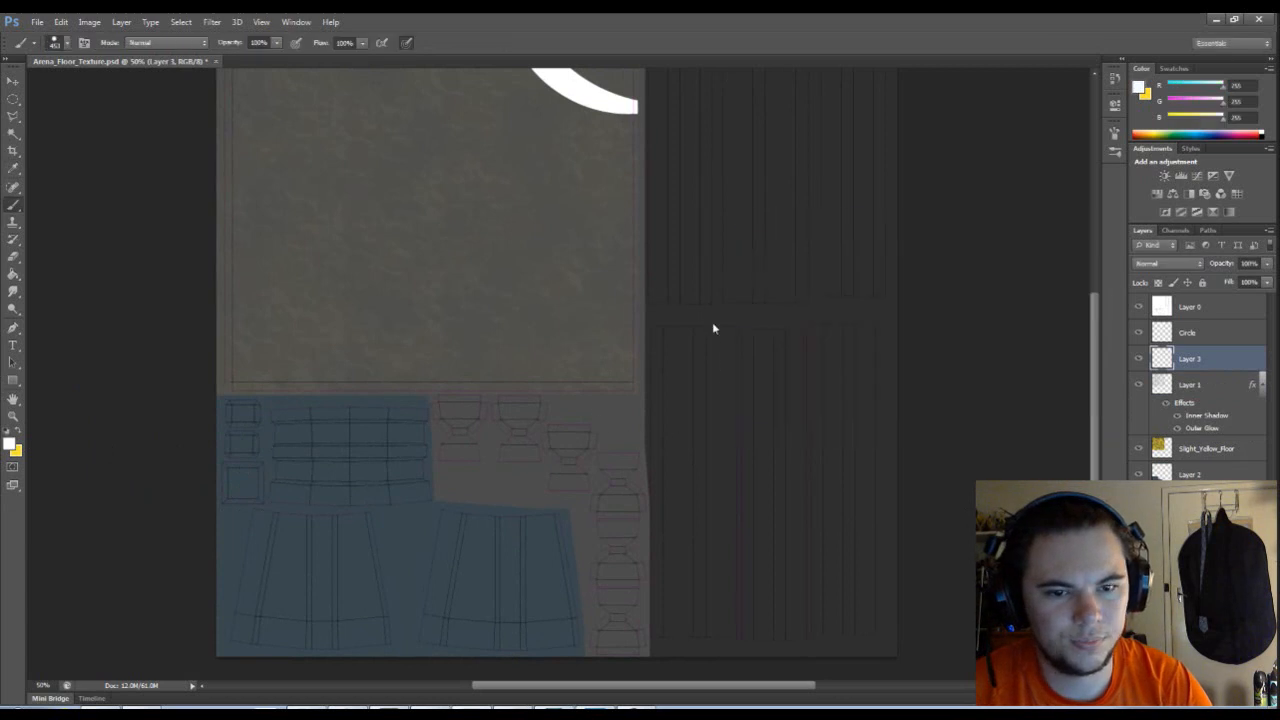
# - Set the brush size to 4 px, try a stroke over the dark panels and undo it
pyautogui.rightClick(672, 290)
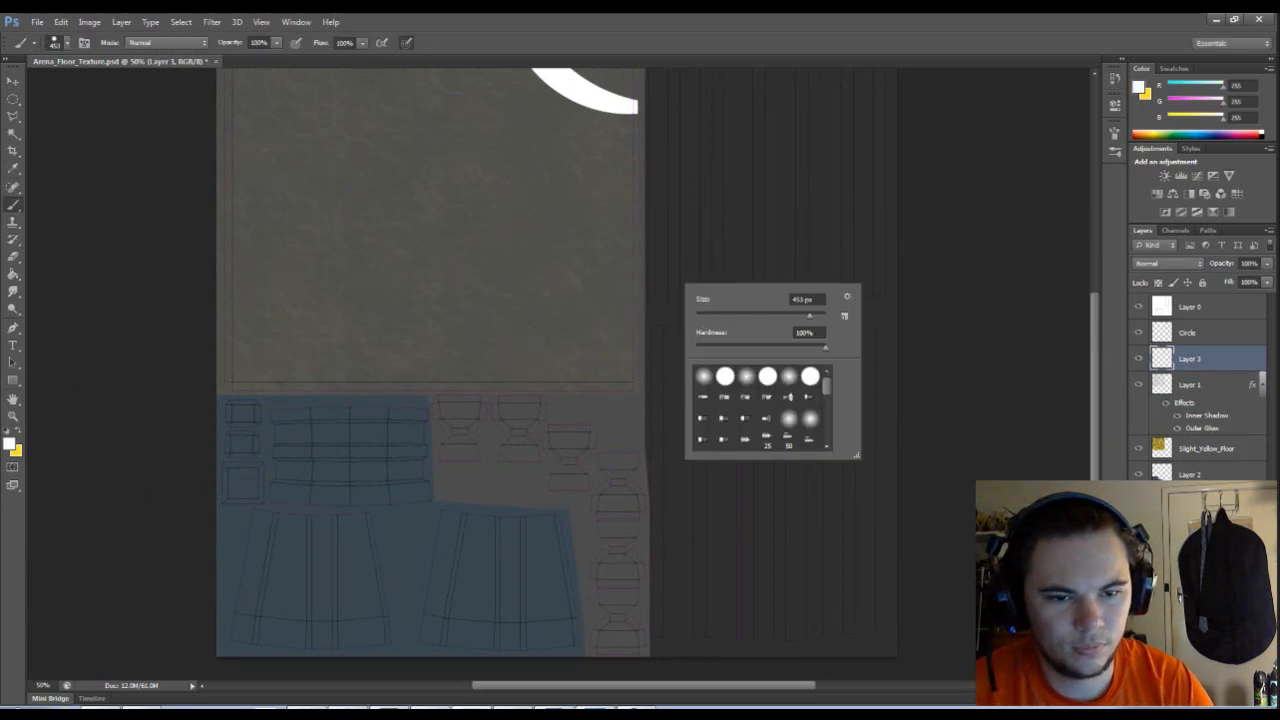
pyautogui.write('4')
pyautogui.press('Return')
pyautogui.moveTo(654, 262); pyautogui.dragTo(709, 393)
pyautogui.hotkey('ctrl', 'z')
# - Check the document's canvas size with the units switched to pixels, leaving the dimensions as they are
pyautogui.scroll(1, 549, 246)
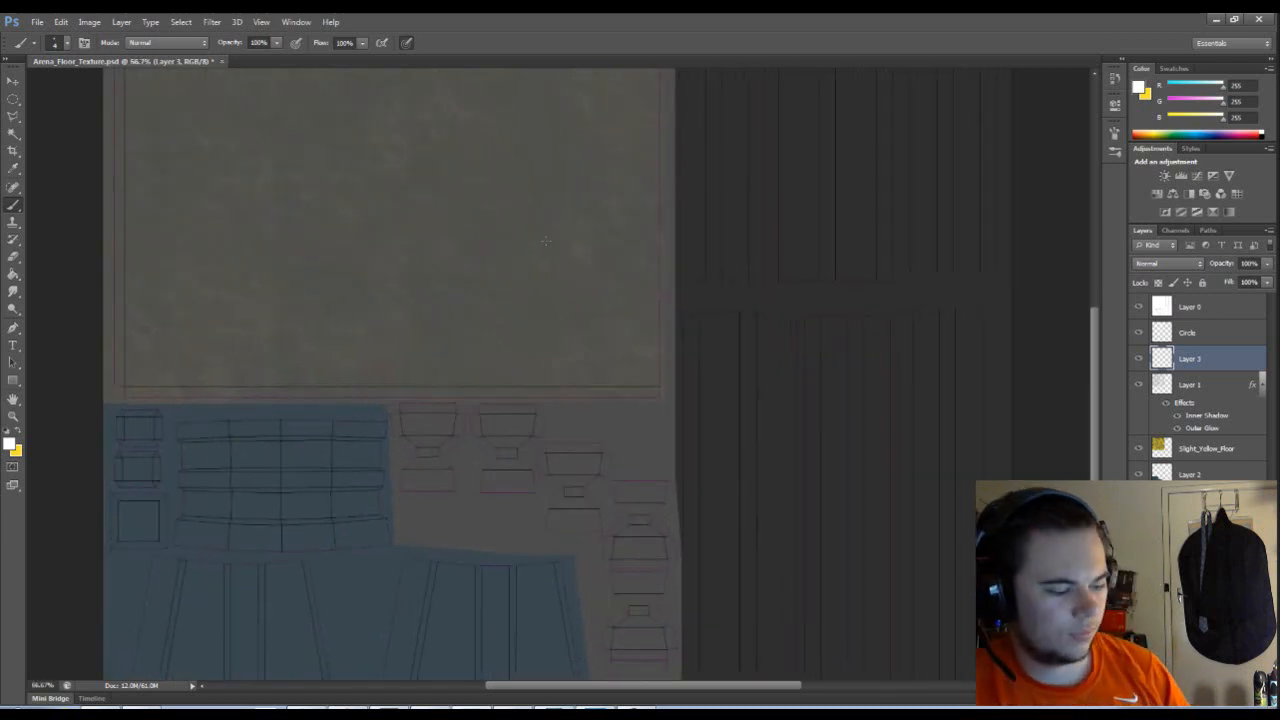
pyautogui.scroll(1, 441, 230)
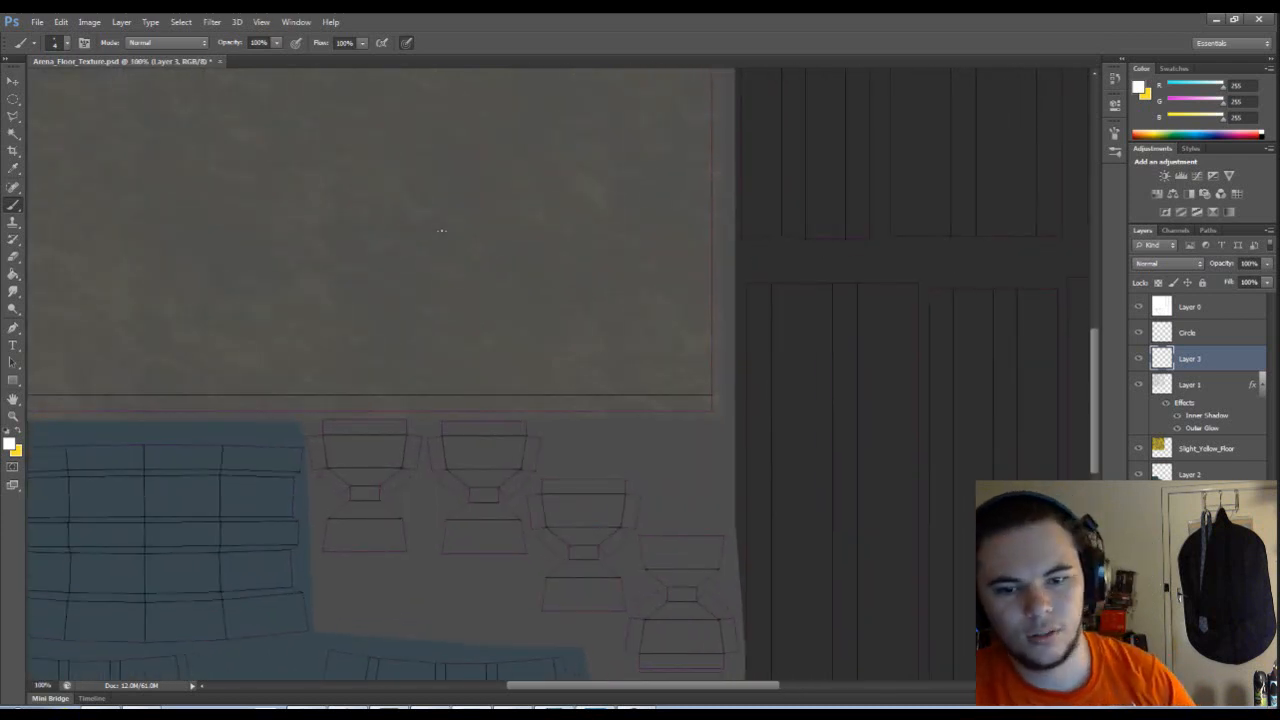
pyautogui.moveTo(374, 374); pyautogui.dragTo(594, 360)
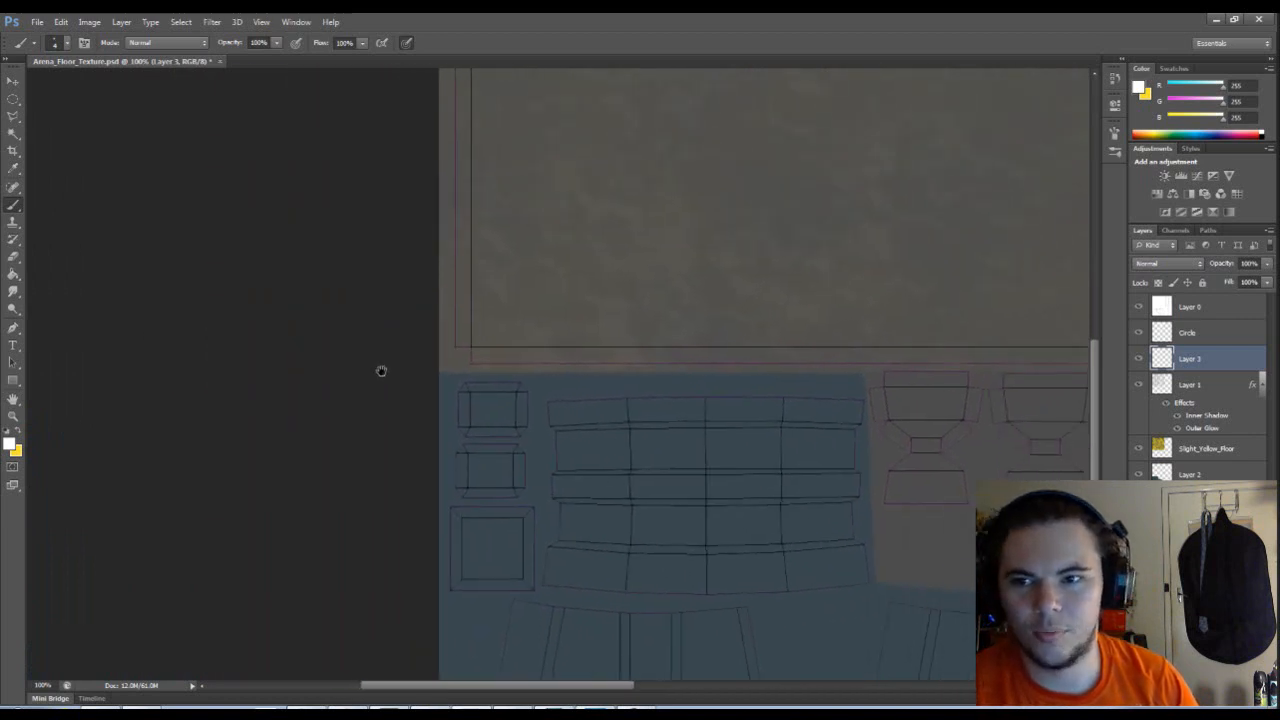
pyautogui.click(119, 26)
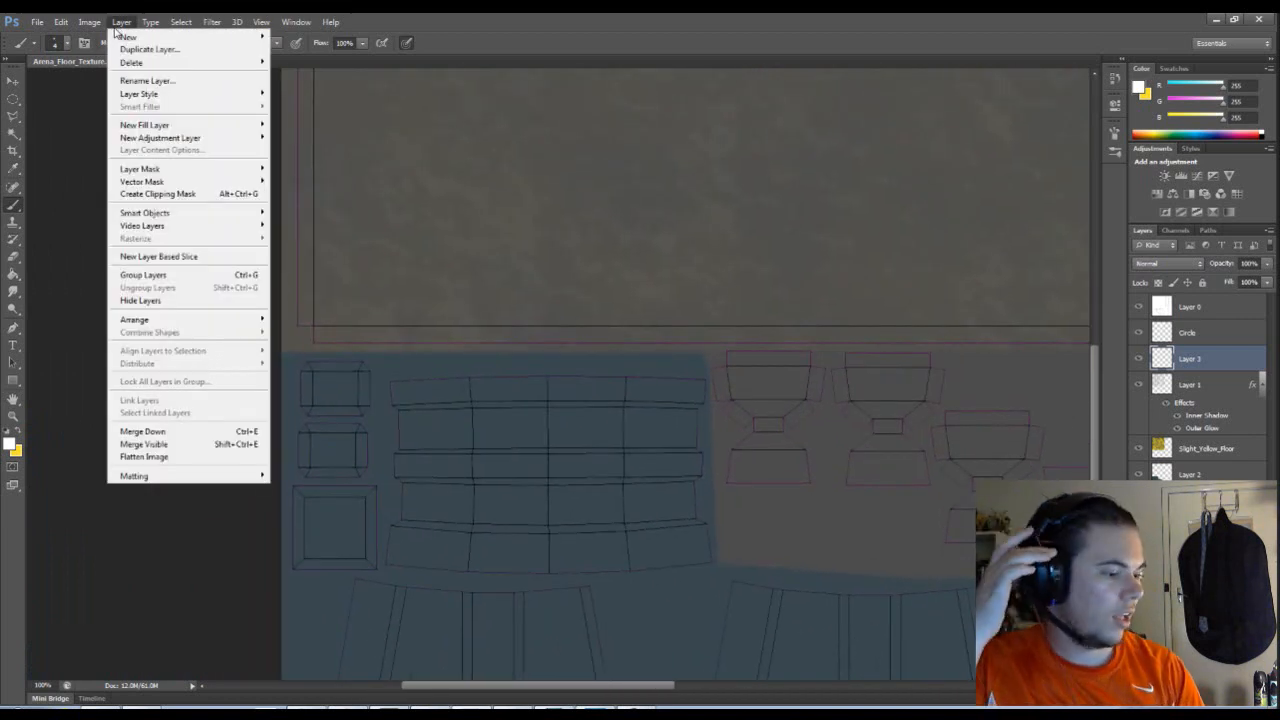
pyautogui.moveTo(78, 28)
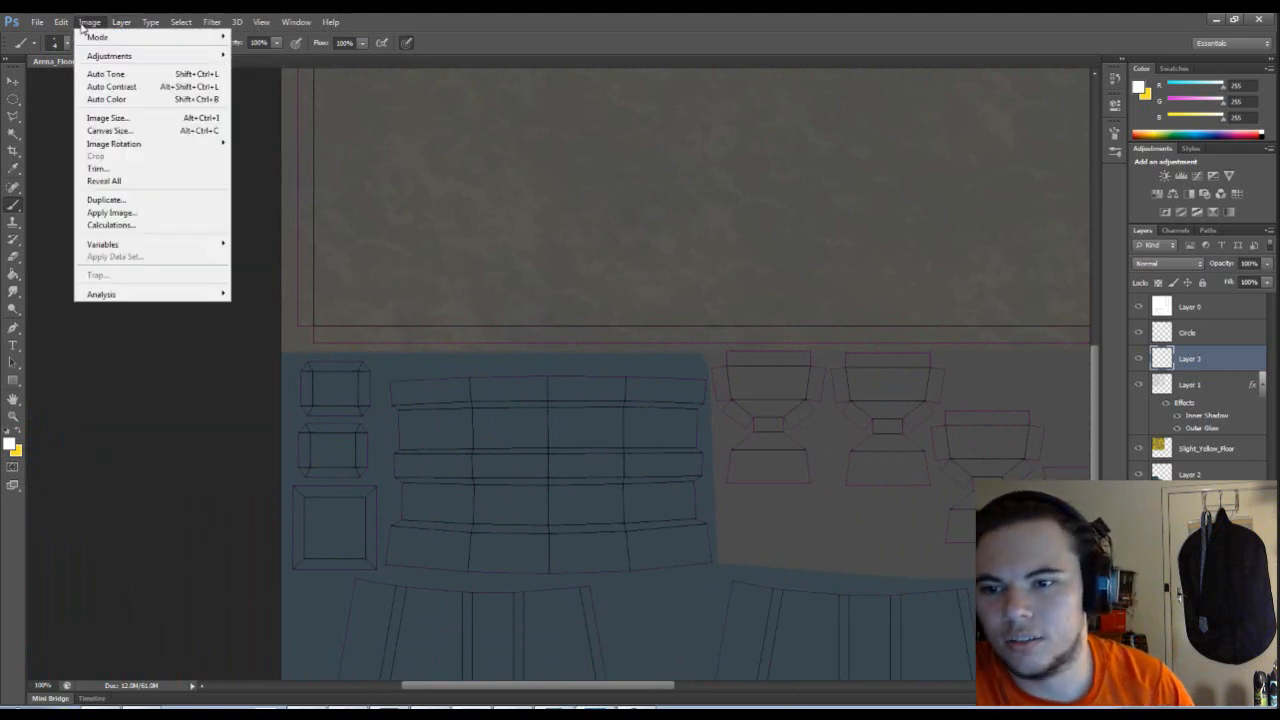
pyautogui.click(134, 132)
pyautogui.click(705, 260)
pyautogui.click(705, 260)
pyautogui.click(686, 286)
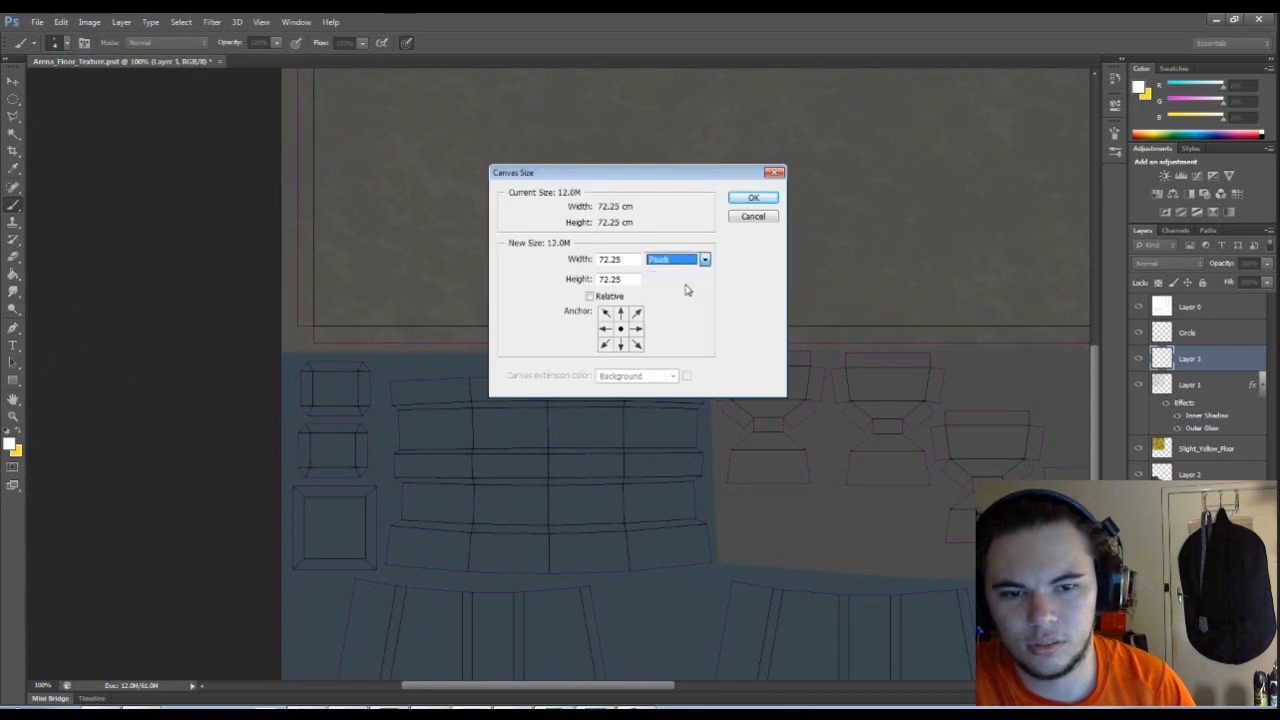
pyautogui.click(758, 197)
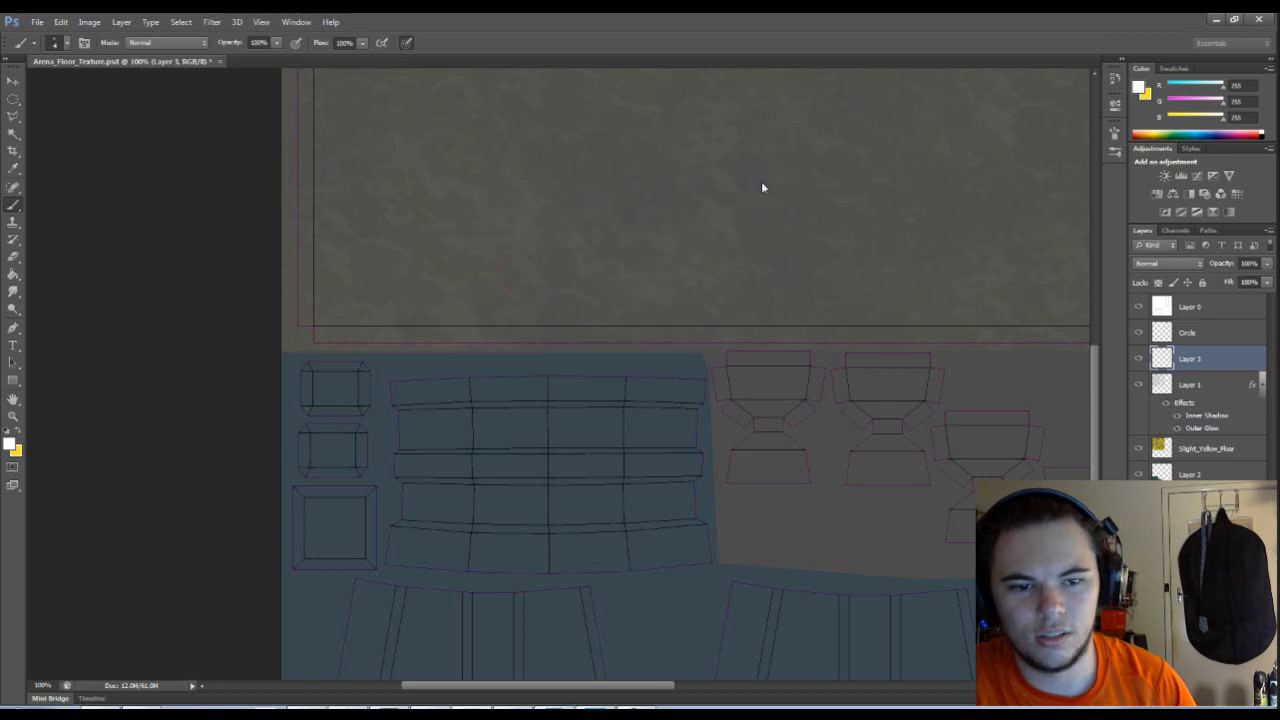
# - Enlarge the brush, trying it at 8 px with a test stroke near the floor's lower edge and undoing the stroke
pyautogui.rightClick(701, 339)
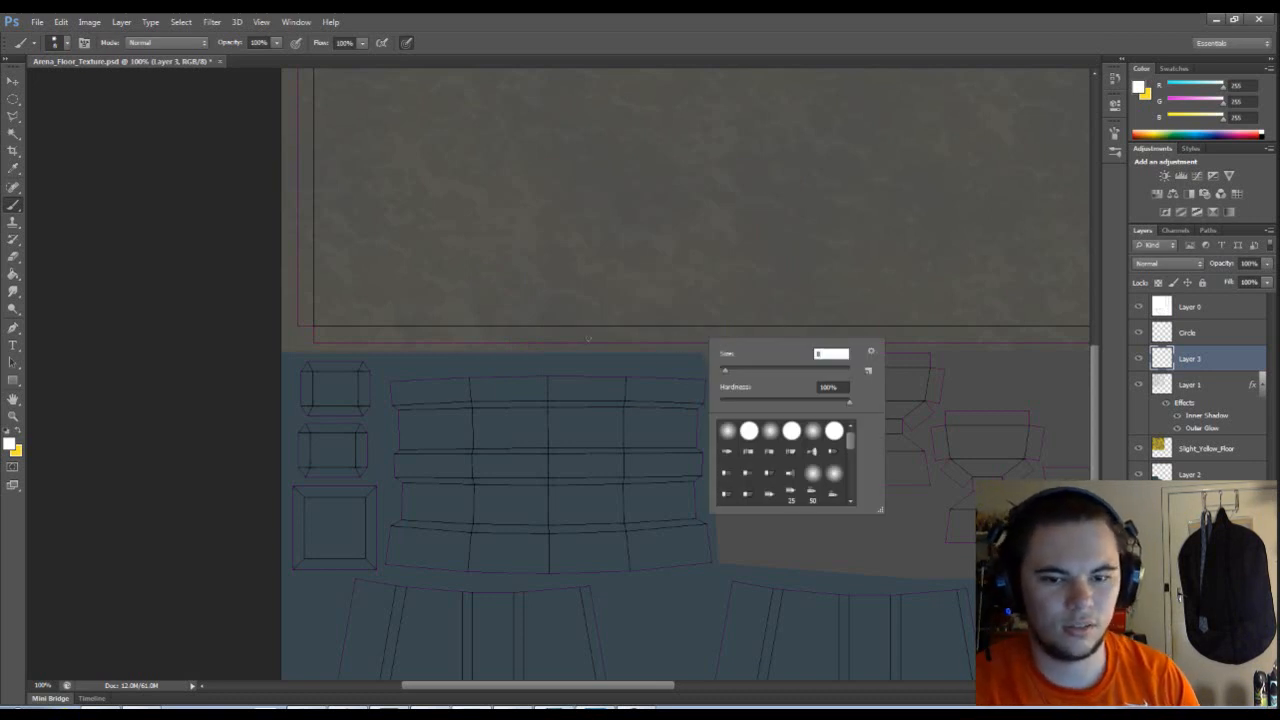
pyautogui.write('8')
pyautogui.moveTo(588, 341); pyautogui.dragTo(700, 350)
pyautogui.hotkey('ctrl', 'z')
pyautogui.rightClick(531, 353)
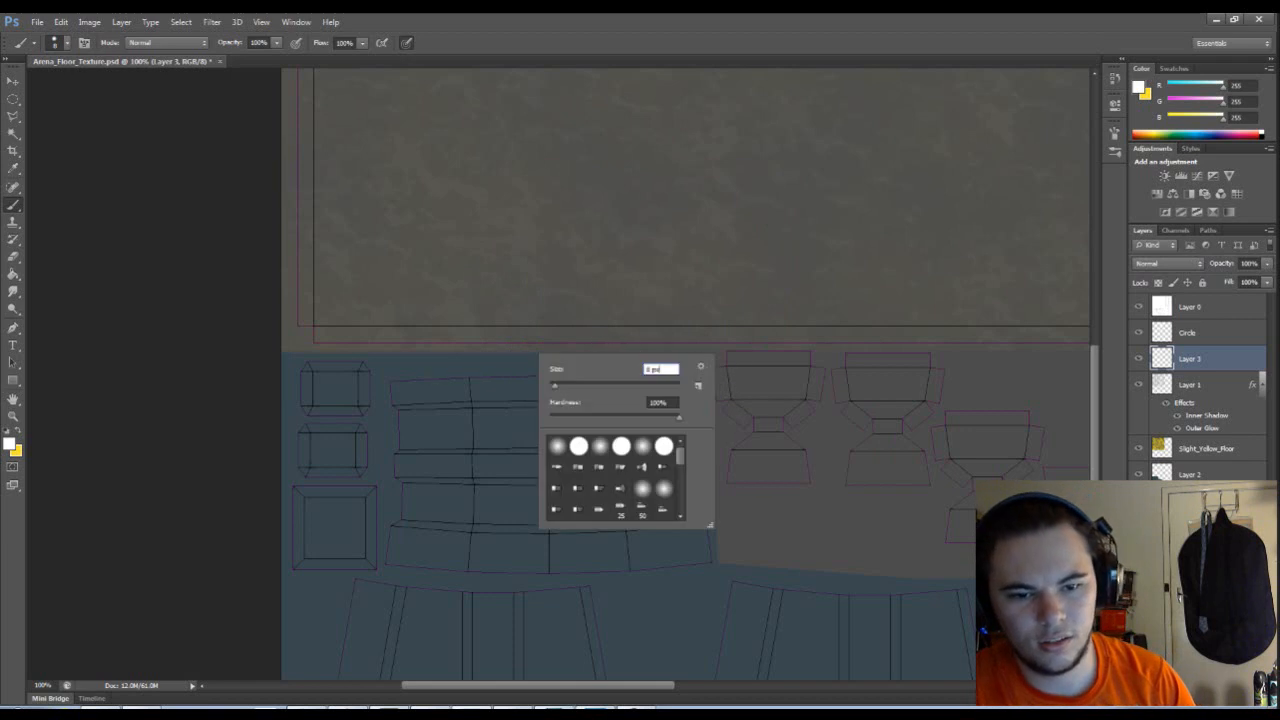
pyautogui.press('Return')
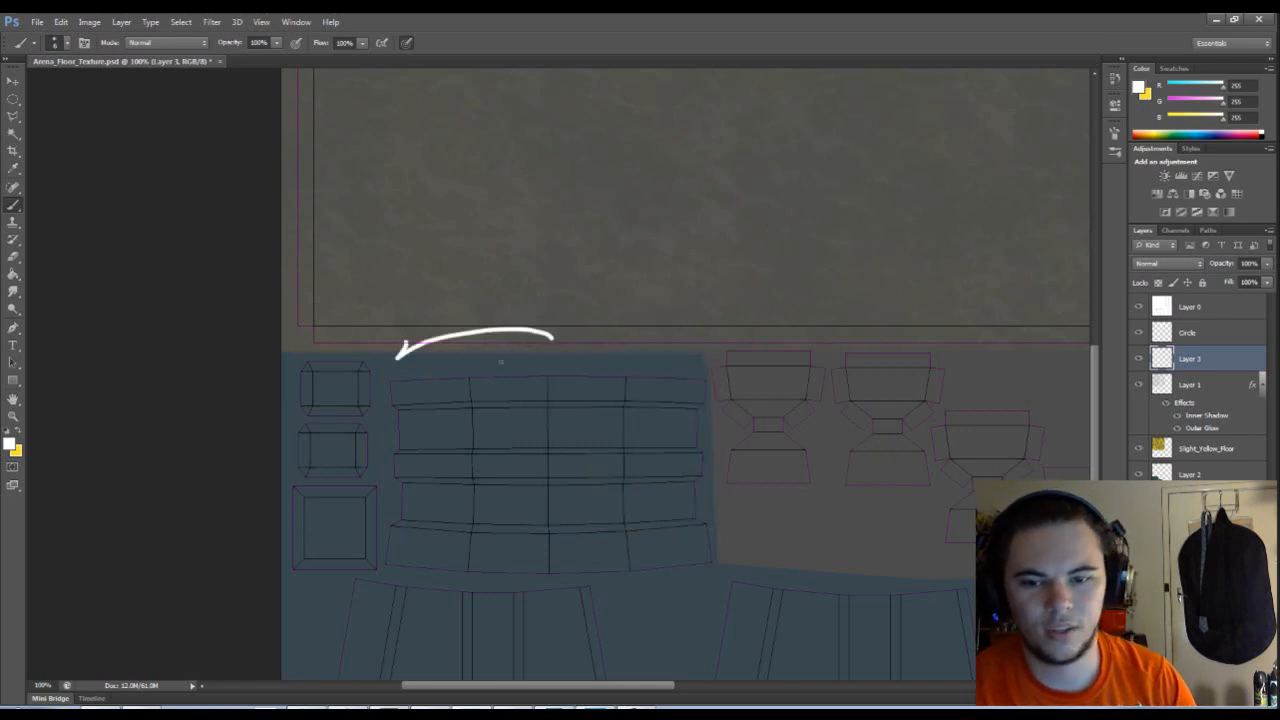
# - Paint a straight white line along the floor's lower inner edge, from its right corner to its left corner
pyautogui.scroll(-3, 410, 345)
pyautogui.scroll(-3, 420, 340)
pyautogui.hscroll(3, 235, 365)
pyautogui.scroll(5, 235, 365)
pyautogui.hscroll(-2, 337, 531)
pyautogui.hscroll(8, 398, 444)
pyautogui.scroll(-2, 398, 444)
pyautogui.scroll(2, 398, 444)
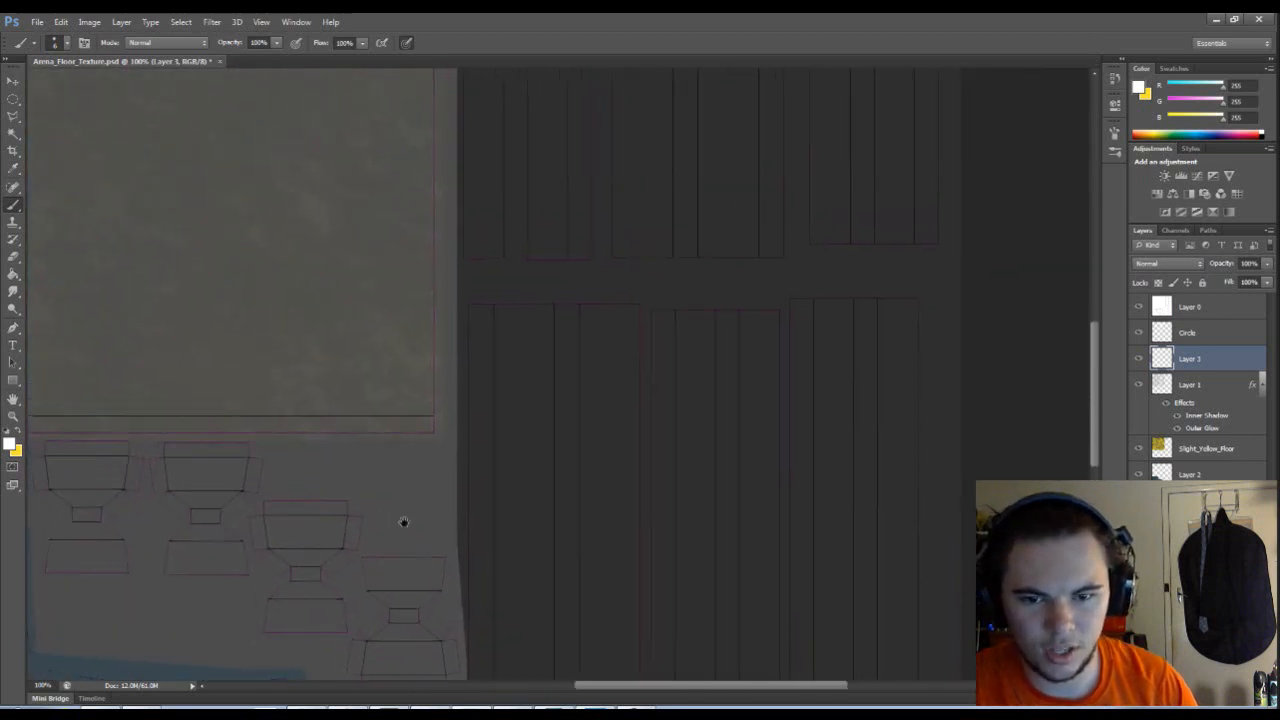
pyautogui.hscroll(-8, 500, 517)
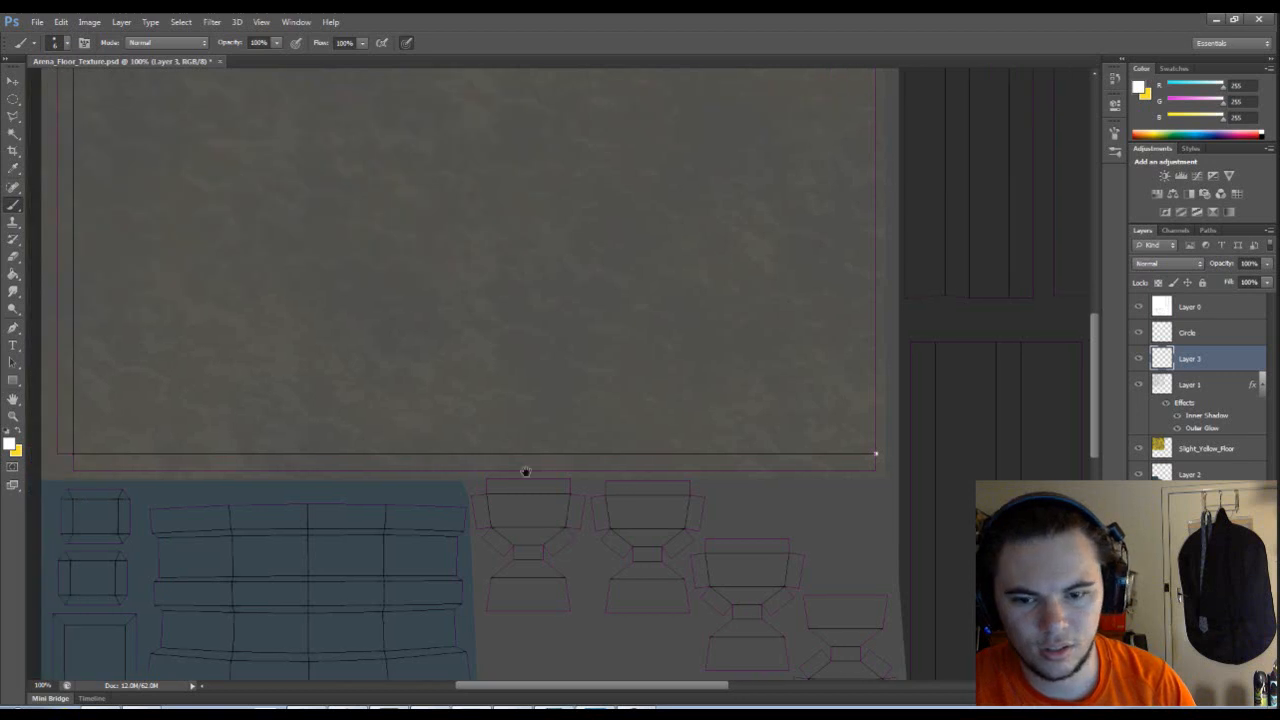
pyautogui.hscroll(-10, 752, 480)
pyautogui.scroll(2, 752, 480)
pyautogui.scroll(-1, 752, 480)
pyautogui.hscroll(1, 600, 480)
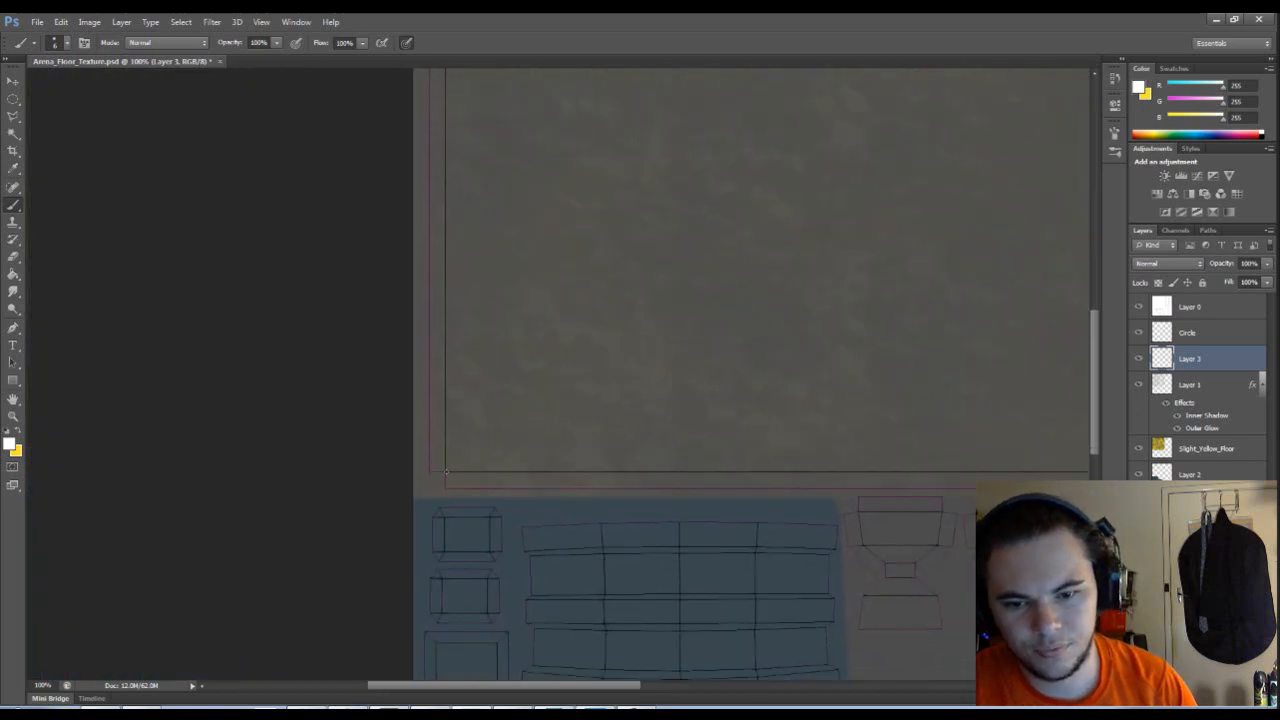
# - Continue the straight white line up the floor's left inner edge to the upper corner
pyautogui.scroll(15, 446, 470)
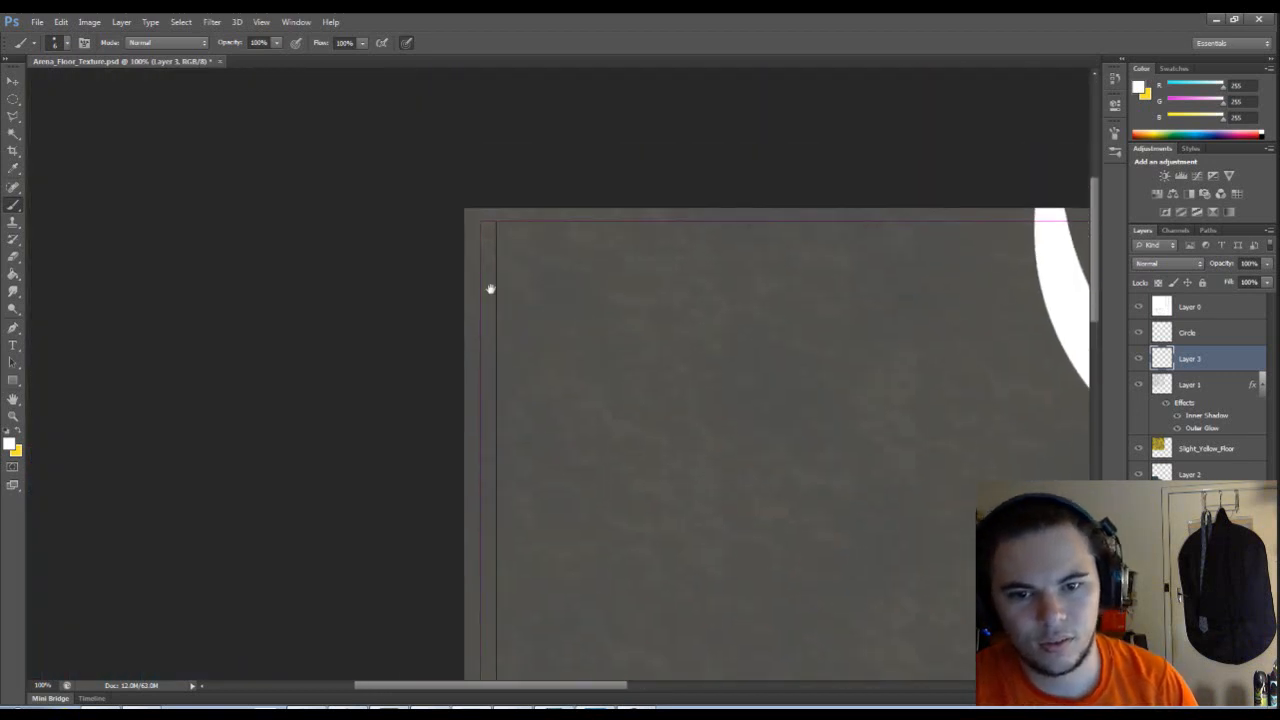
pyautogui.keyDown('shift'); pyautogui.click(496, 220); pyautogui.keyUp('shift')
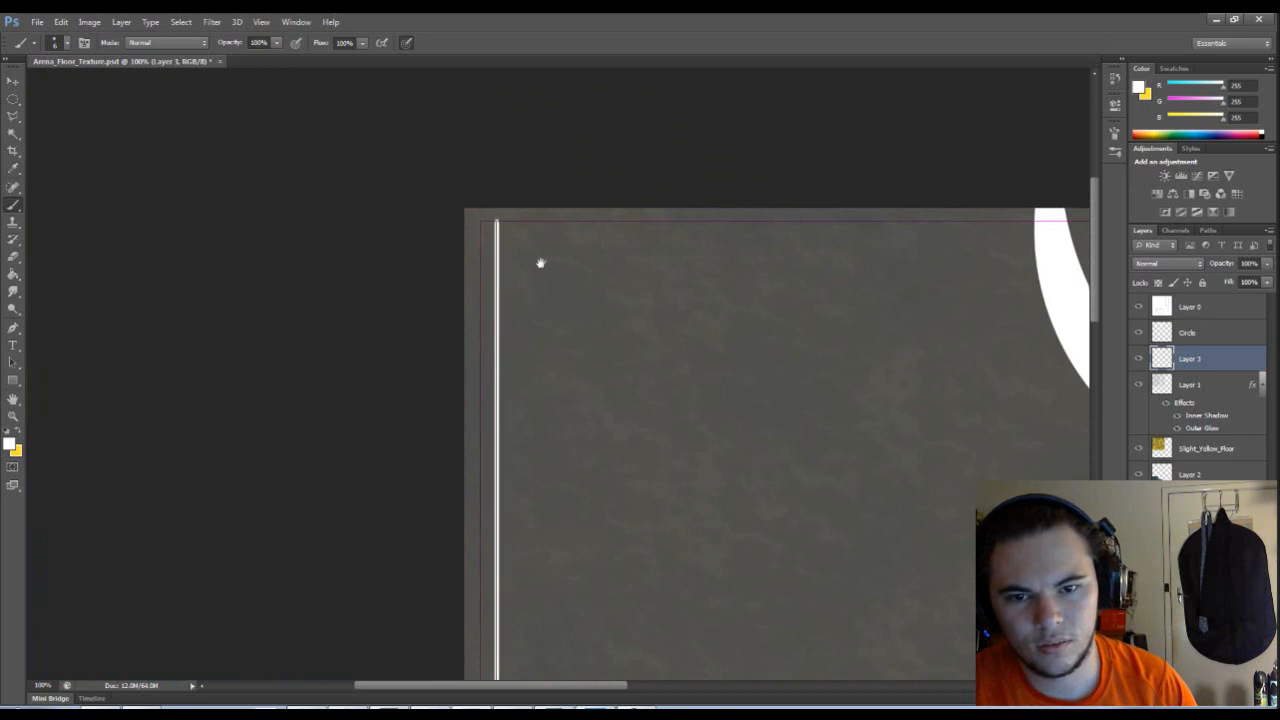
pyautogui.scroll(-12, 477, 329)
pyautogui.hscroll(8, 477, 329)
pyautogui.hscroll(-4, 557, 273)
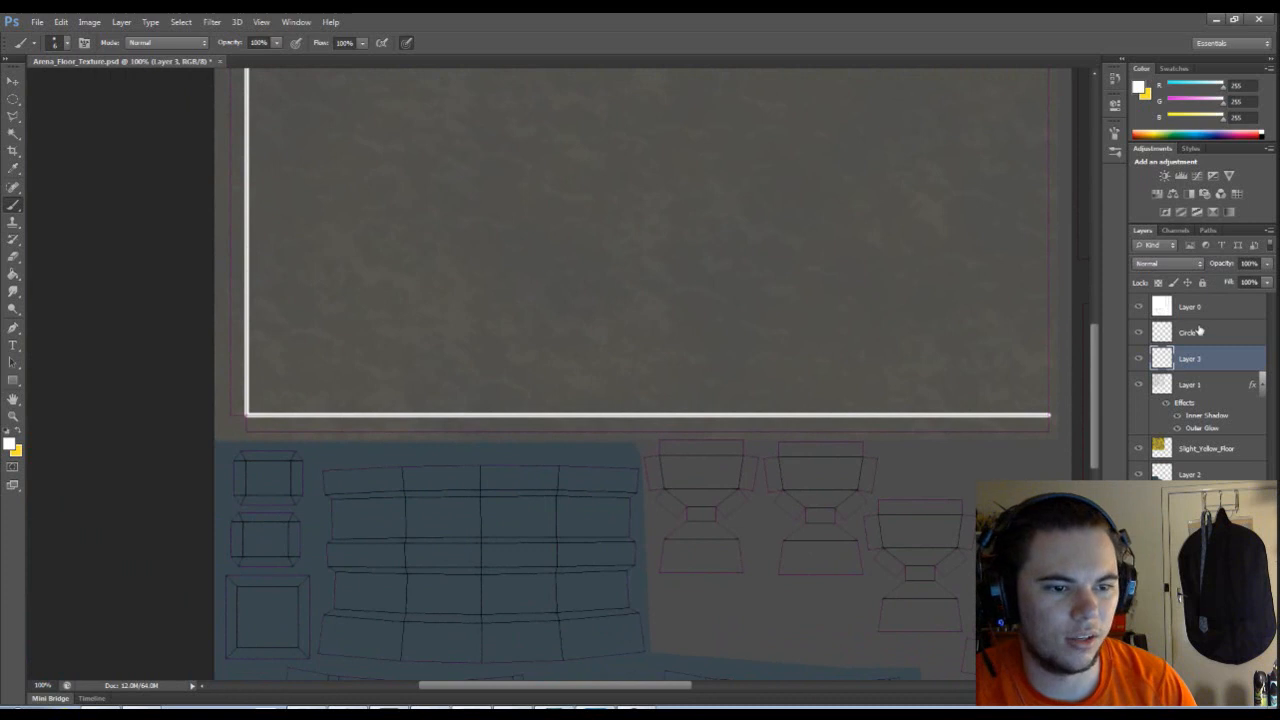
pyautogui.moveTo(806, 349); pyautogui.dragTo(668, 347)
# - Rename the layer holding the white edge lines as Floor_White_Highlight
pyautogui.doubleClick(1189, 359)
pyautogui.write('Bloor')
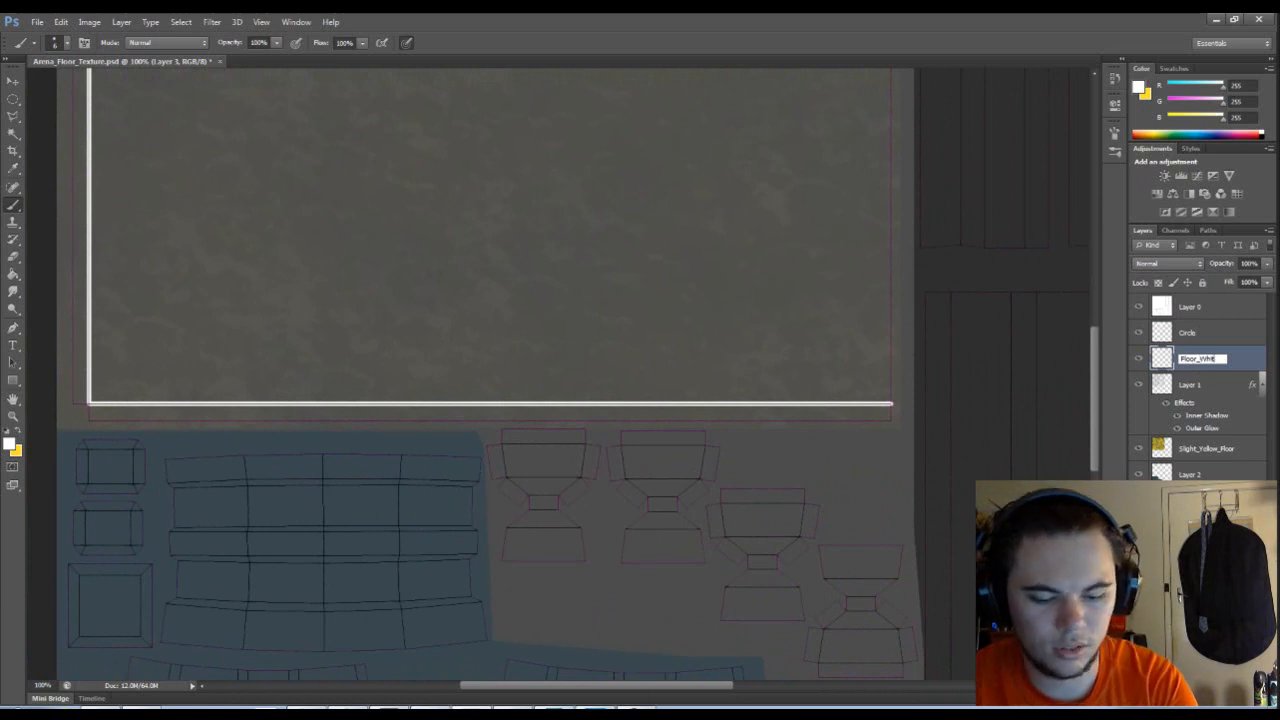
pyautogui.write('_White_Highlight')
pyautogui.press('Return')
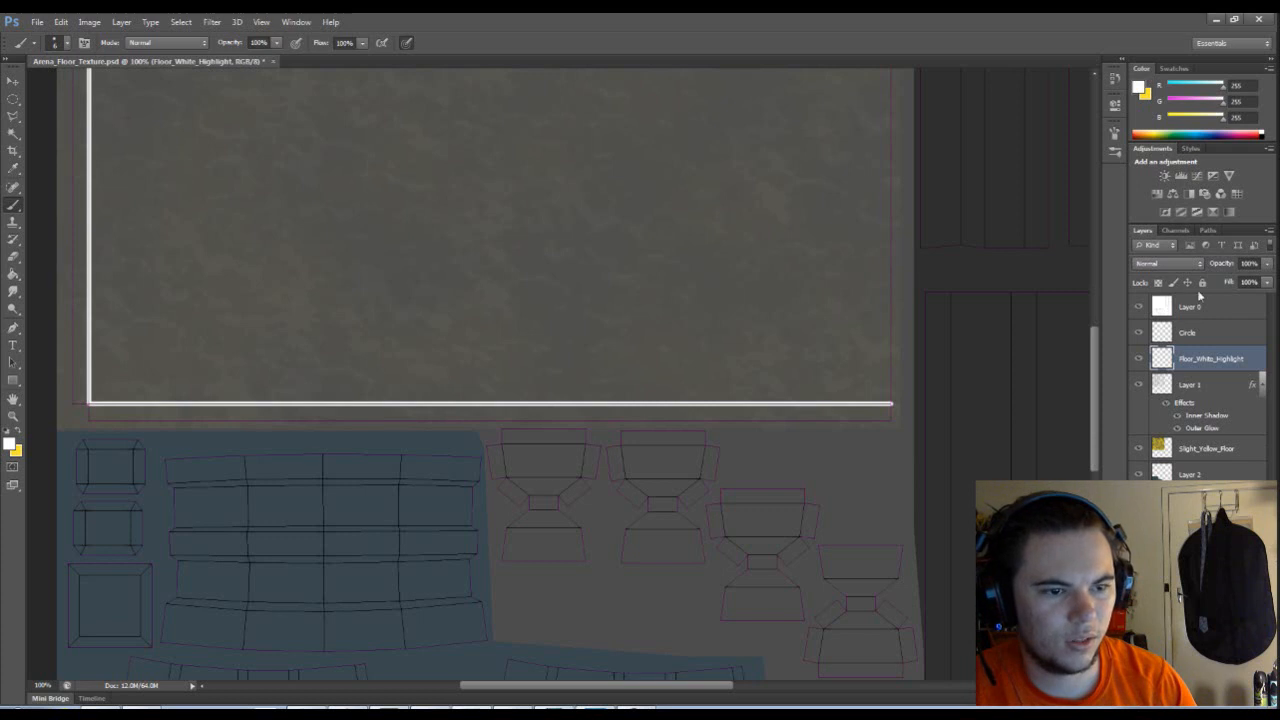
# - Set the Floor_White_Highlight layer's blend mode to Overlay and its opacity to 50%
pyautogui.click(1166, 263)
pyautogui.click(1150, 441)
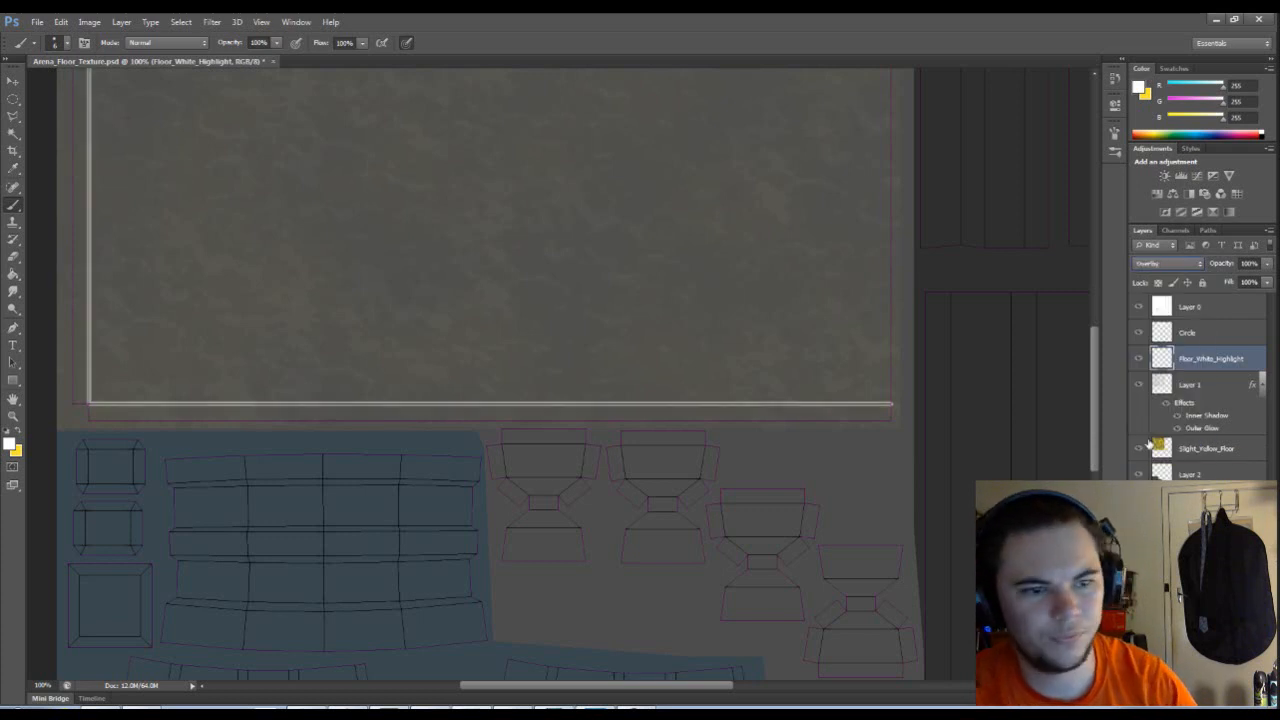
pyautogui.click(1248, 263)
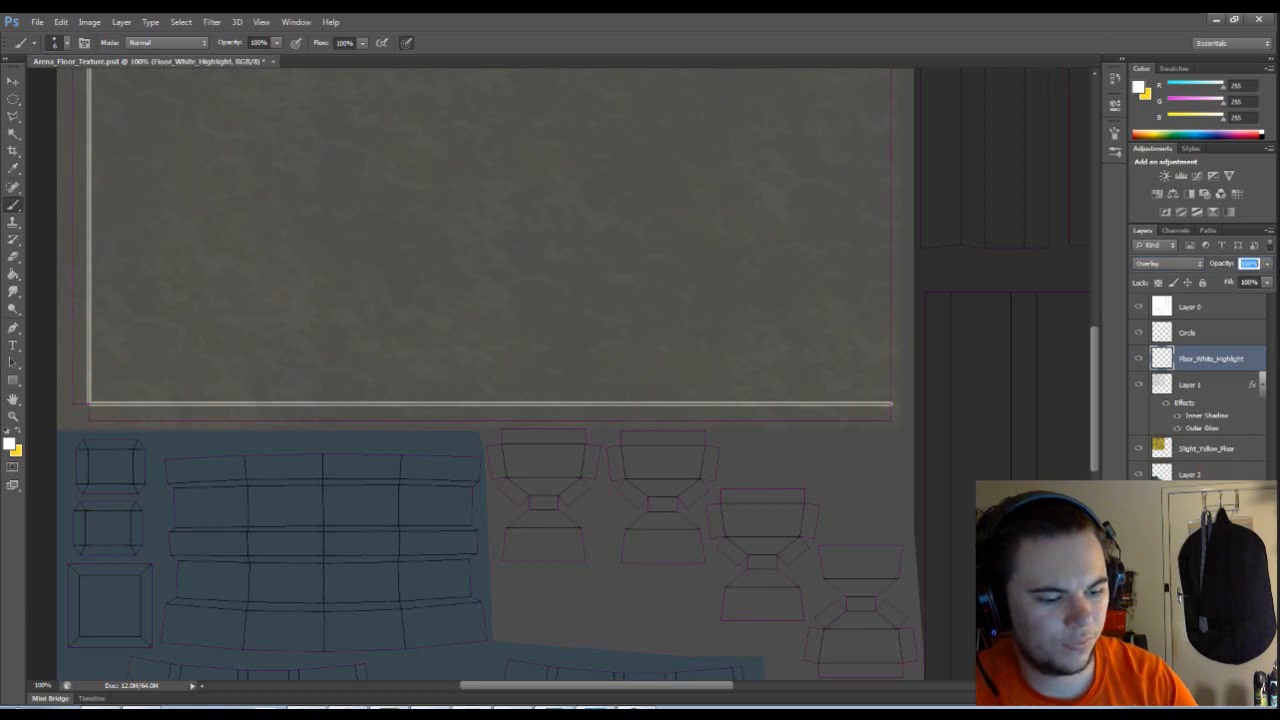
pyautogui.write('50')
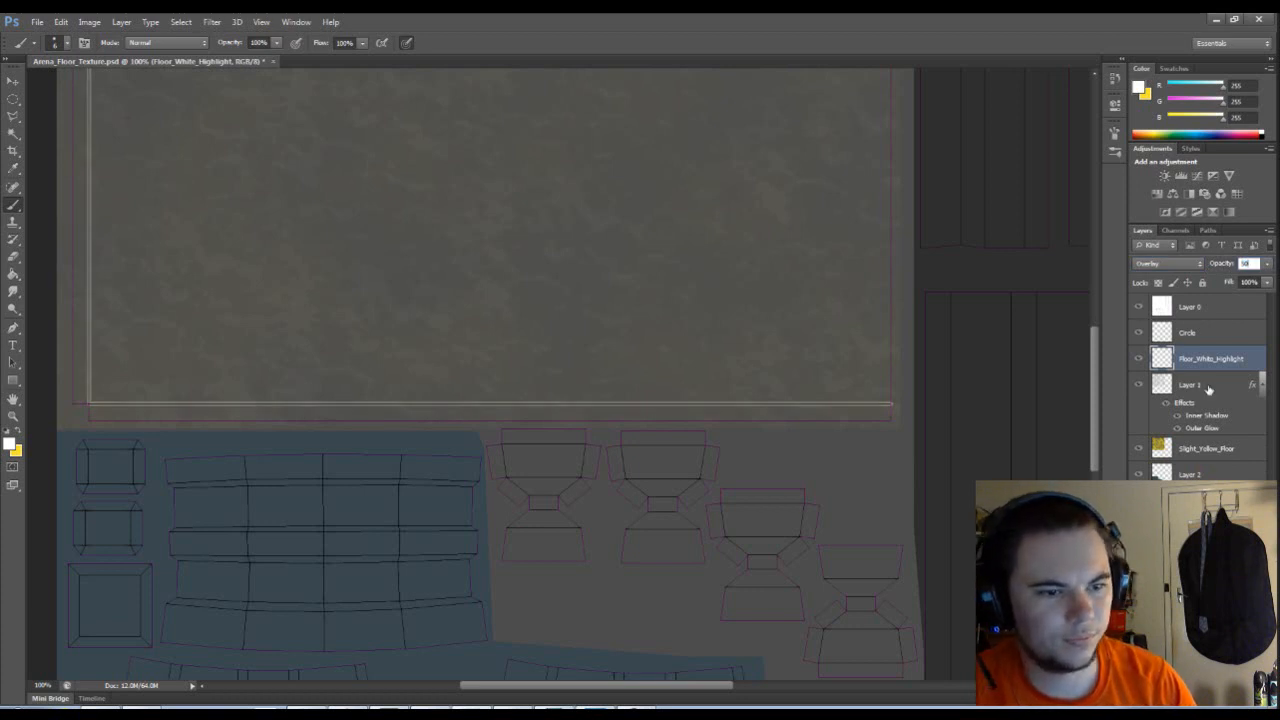
# - Add a layer named Blue_White_Highlight directly above Floor_White_Highlight and save the document
pyautogui.hotkey('ctrl', 'shift', 'alt', 'n')
pyautogui.doubleClick(1190, 359)
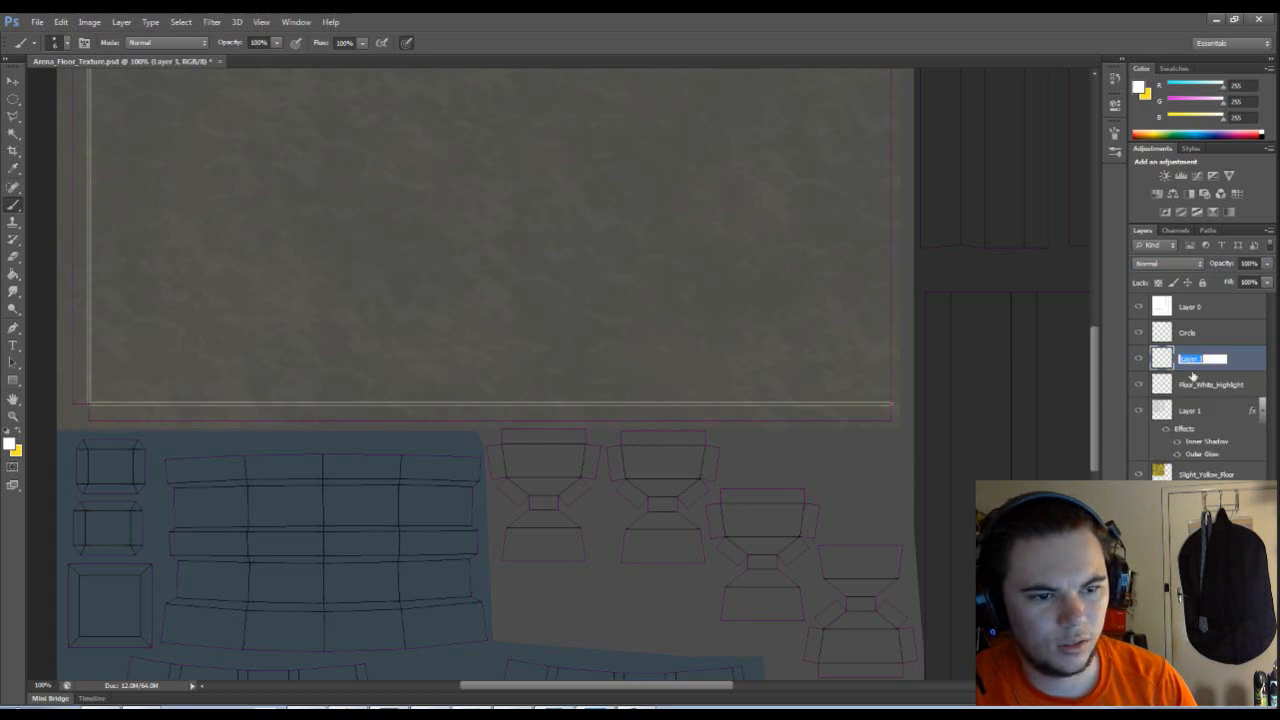
pyautogui.write('Blu')
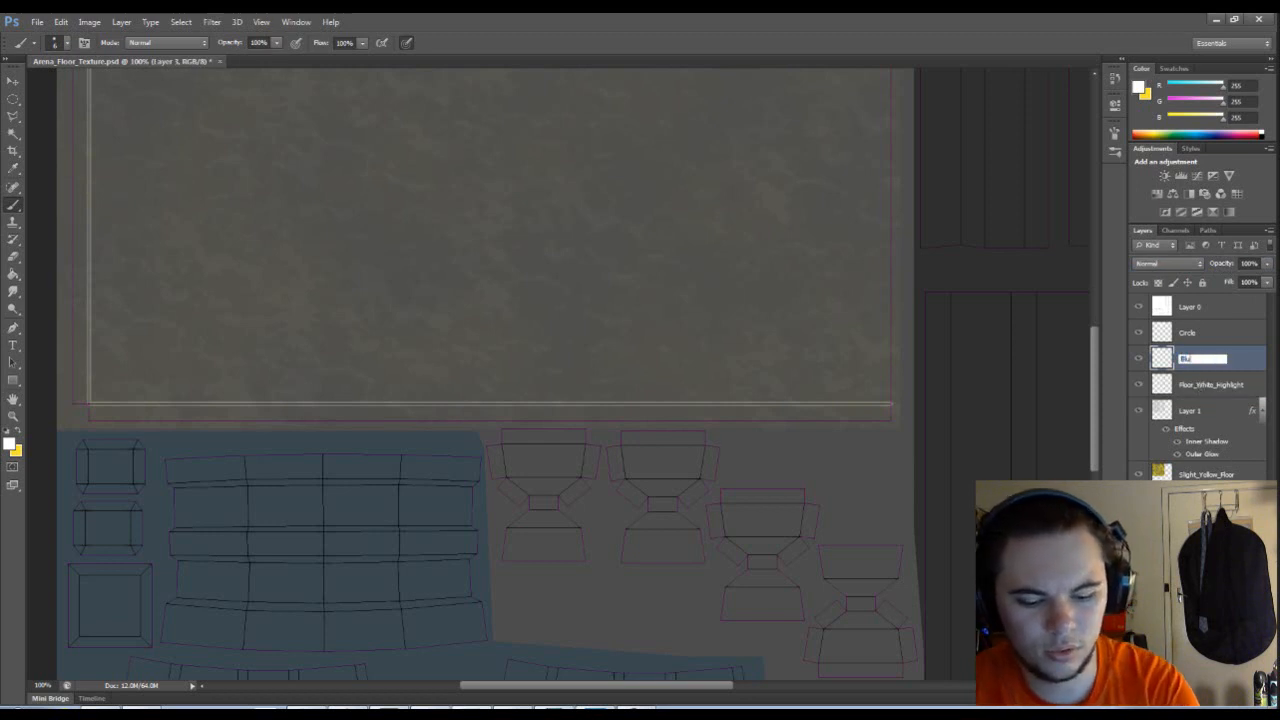
pyautogui.write('e_Highlight')
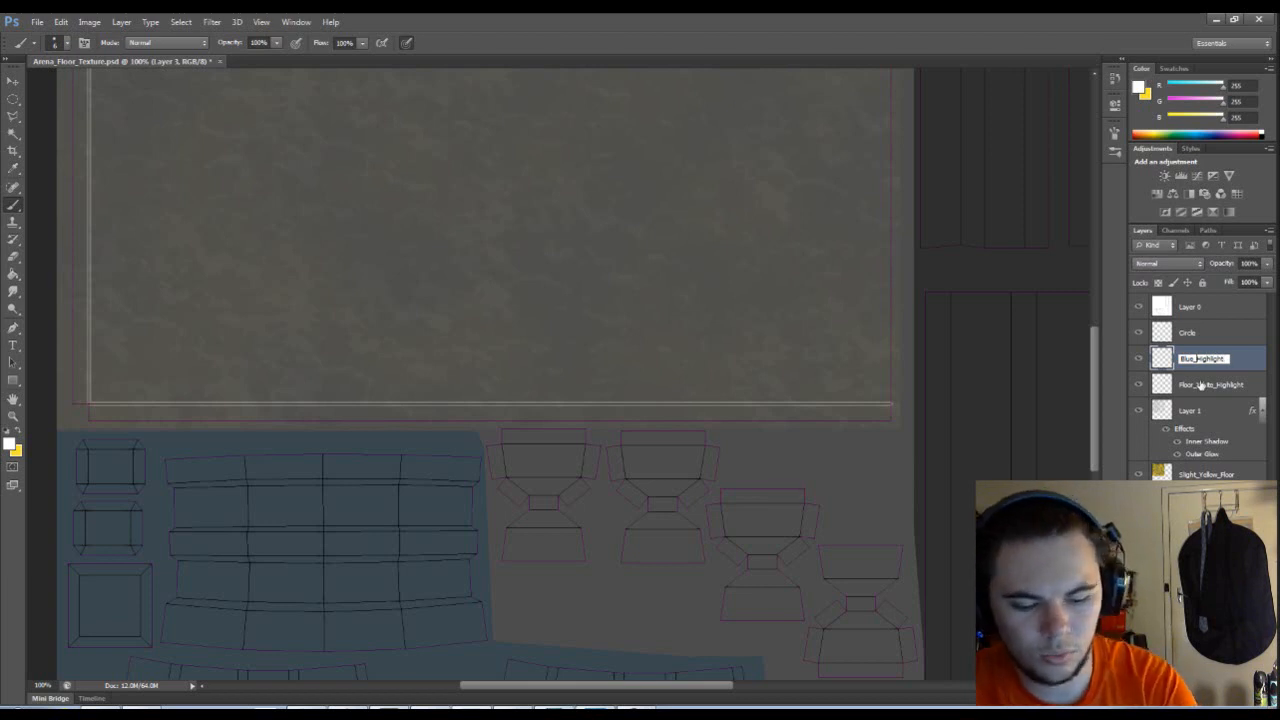
pyautogui.write('White_')
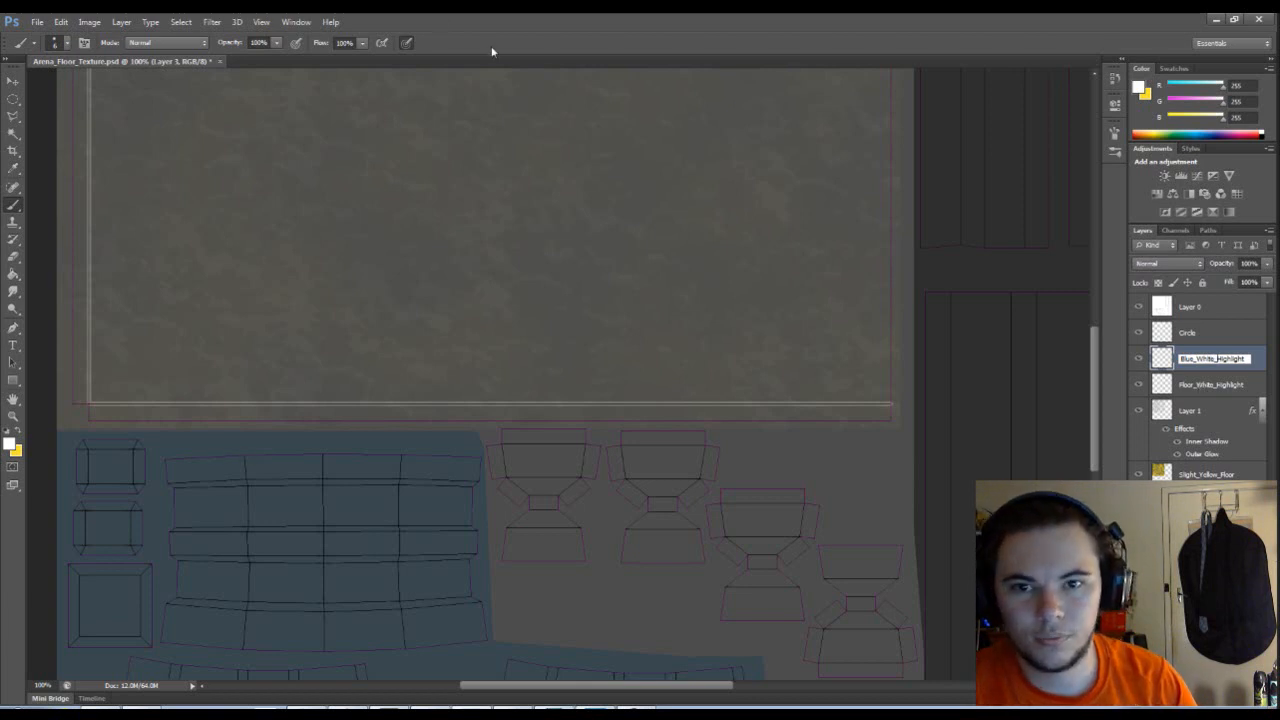
pyautogui.press('Return')
pyautogui.moveTo(361, 310); pyautogui.dragTo(463, 280)
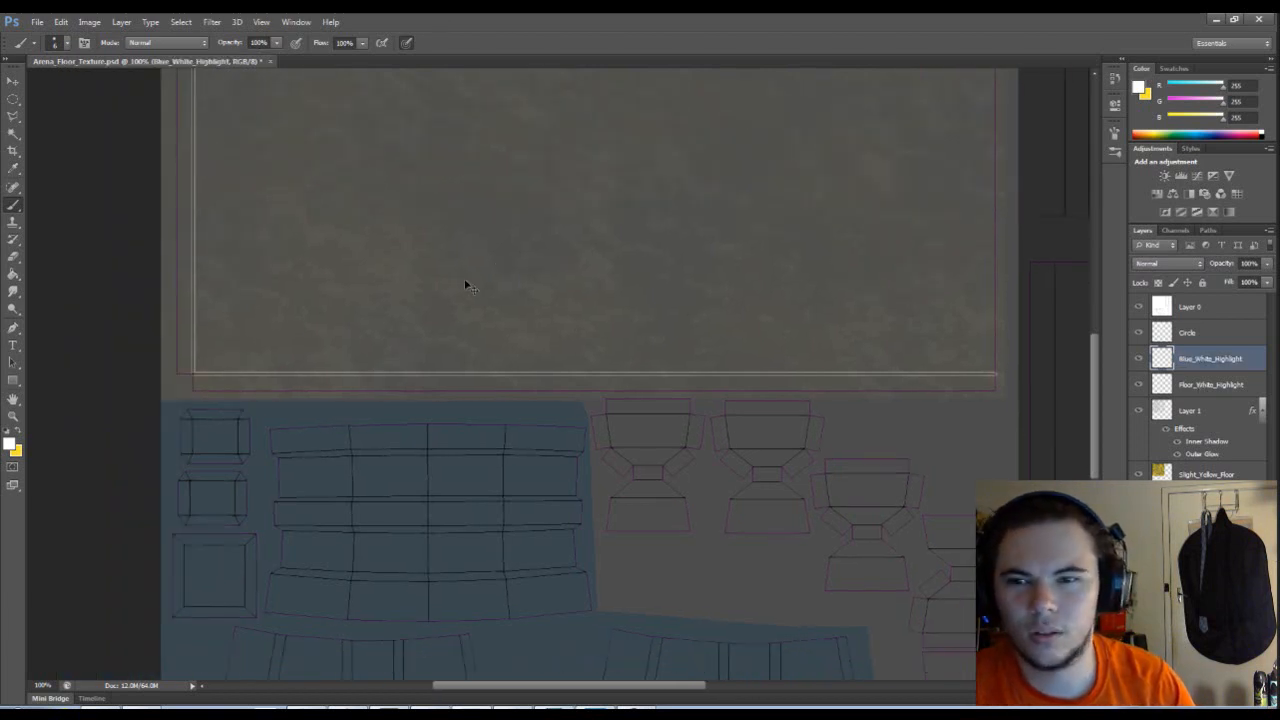
pyautogui.hotkey('ctrl', 's')
# - Paint a connected straight white line along the top edge of the large curved blue panel, from its left corner to its right corner
pyautogui.moveTo(389, 369)
pyautogui.mouseDown()
pyautogui.moveTo(387, 238)
pyautogui.moveTo(546, 349)
pyautogui.moveTo(541, 259)
pyautogui.moveTo(562, 187)
pyautogui.mouseUp()
pyautogui.hotkey('ctrl', '+')
pyautogui.moveTo(379, 307); pyautogui.dragTo(349, 383)
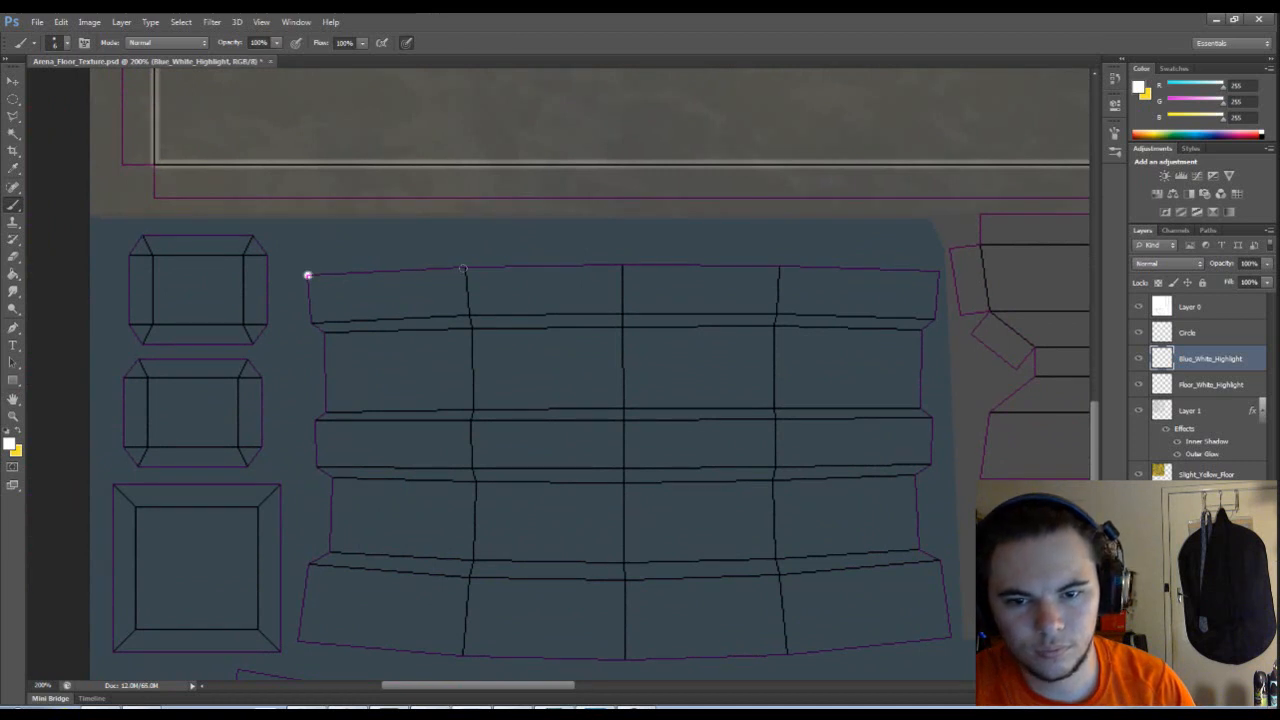
pyautogui.keyDown('shift'); pyautogui.click(463, 268); pyautogui.keyUp('shift')
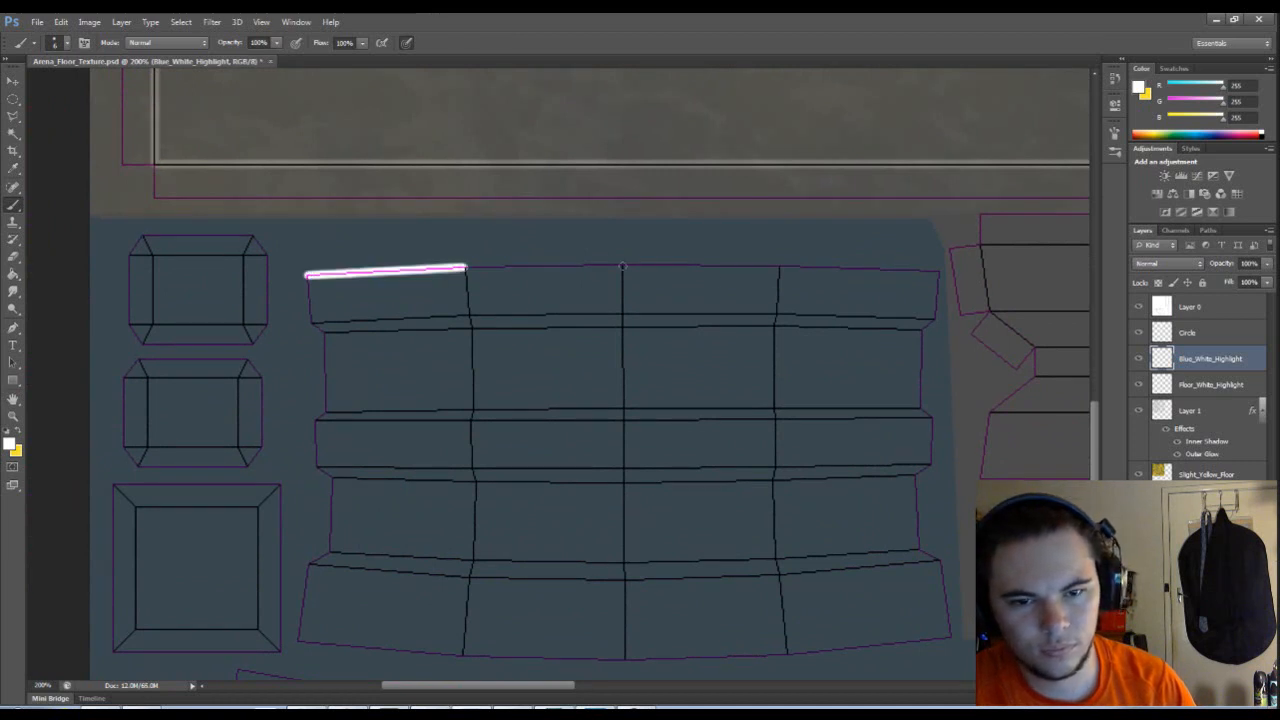
pyautogui.keyDown('shift'); pyautogui.click(621, 263); pyautogui.keyUp('shift')
pyautogui.keyDown('shift'); pyautogui.click(780, 266); pyautogui.keyUp('shift')
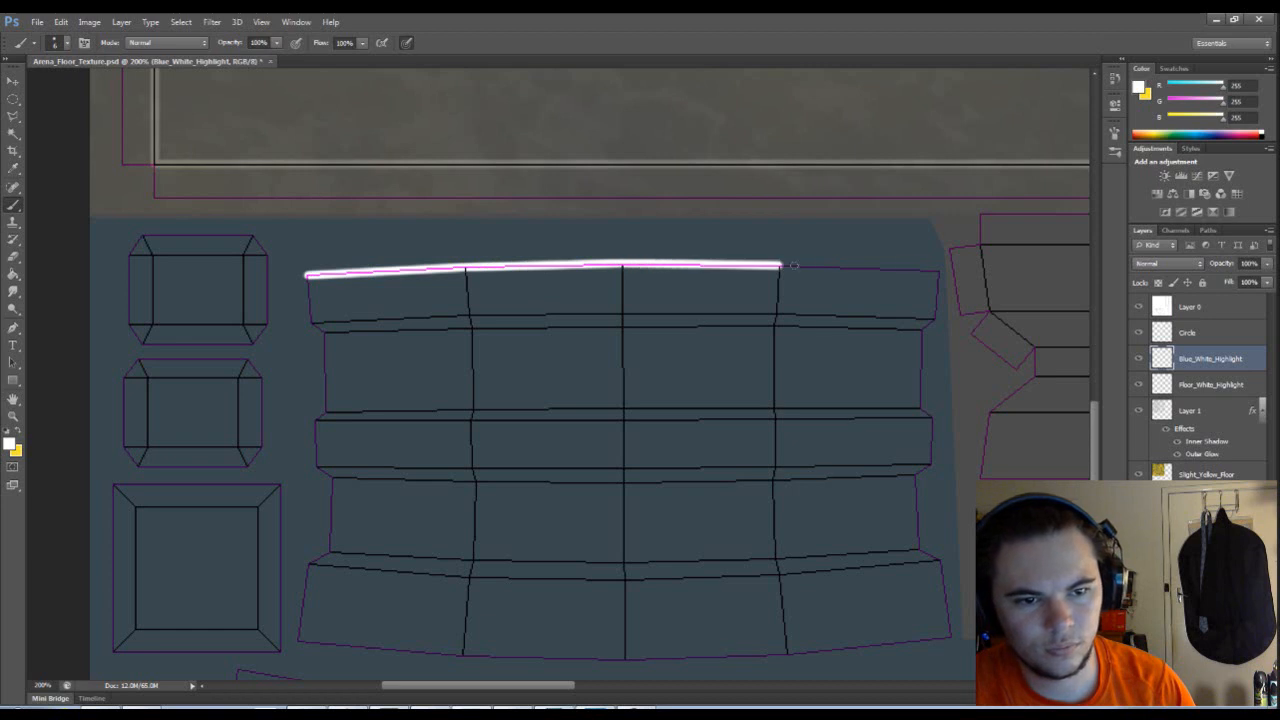
pyautogui.keyDown('shift'); pyautogui.click(939, 271); pyautogui.keyUp('shift')
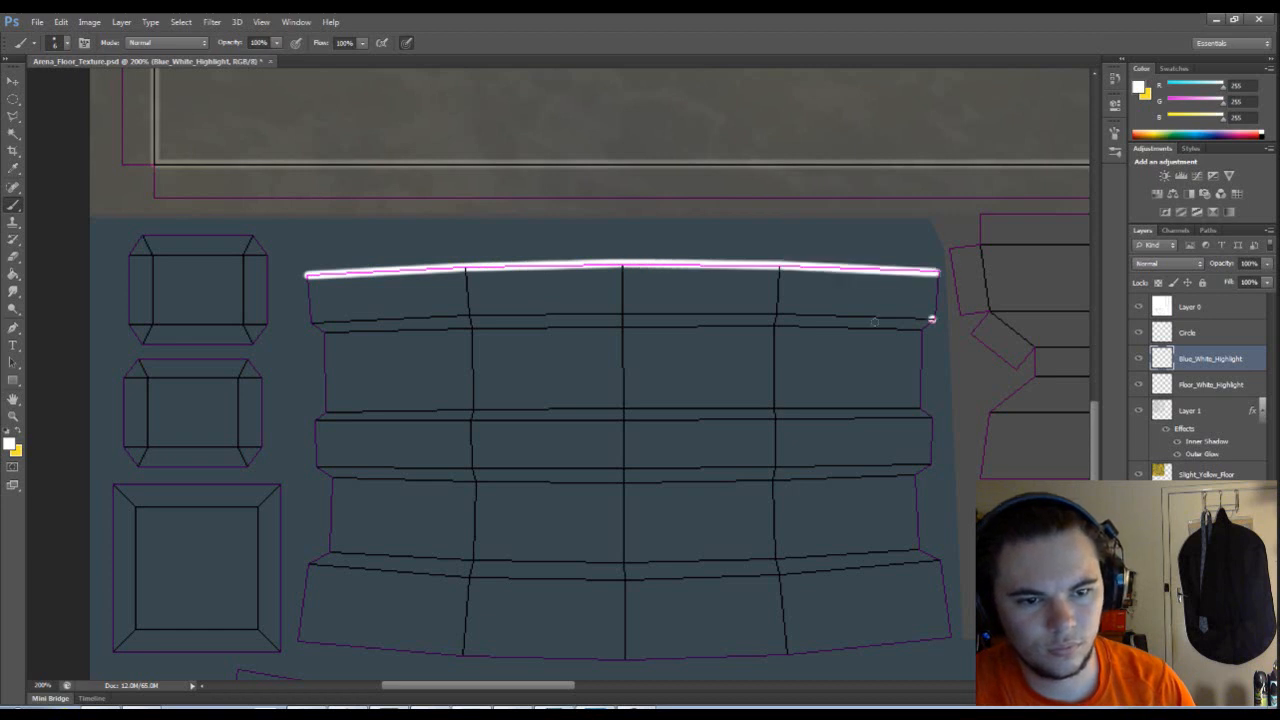
# - Paint a white line along the lower edge of the curved panel's top band, from the right end to the left
pyautogui.keyDown('shift'); pyautogui.click(775, 314); pyautogui.keyUp('shift')
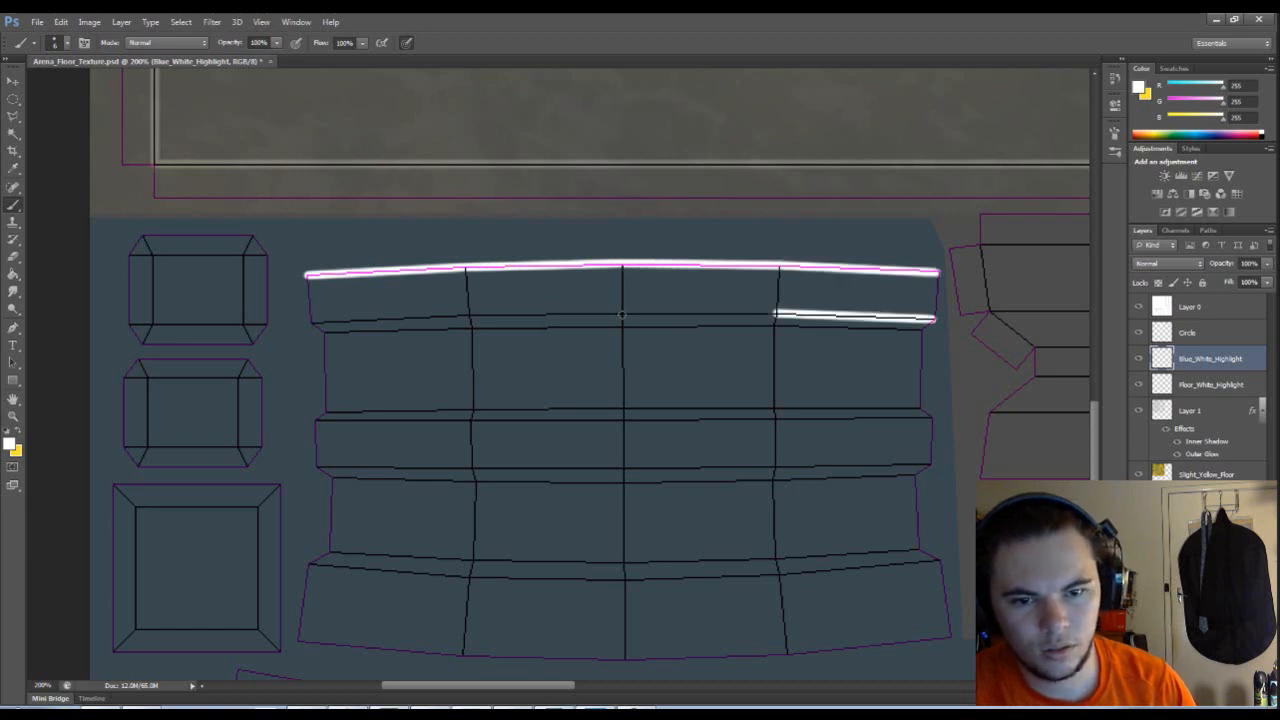
pyautogui.keyDown('shift'); pyautogui.click(622, 314); pyautogui.keyUp('shift')
pyautogui.keyDown('shift'); pyautogui.click(468, 314); pyautogui.keyUp('shift')
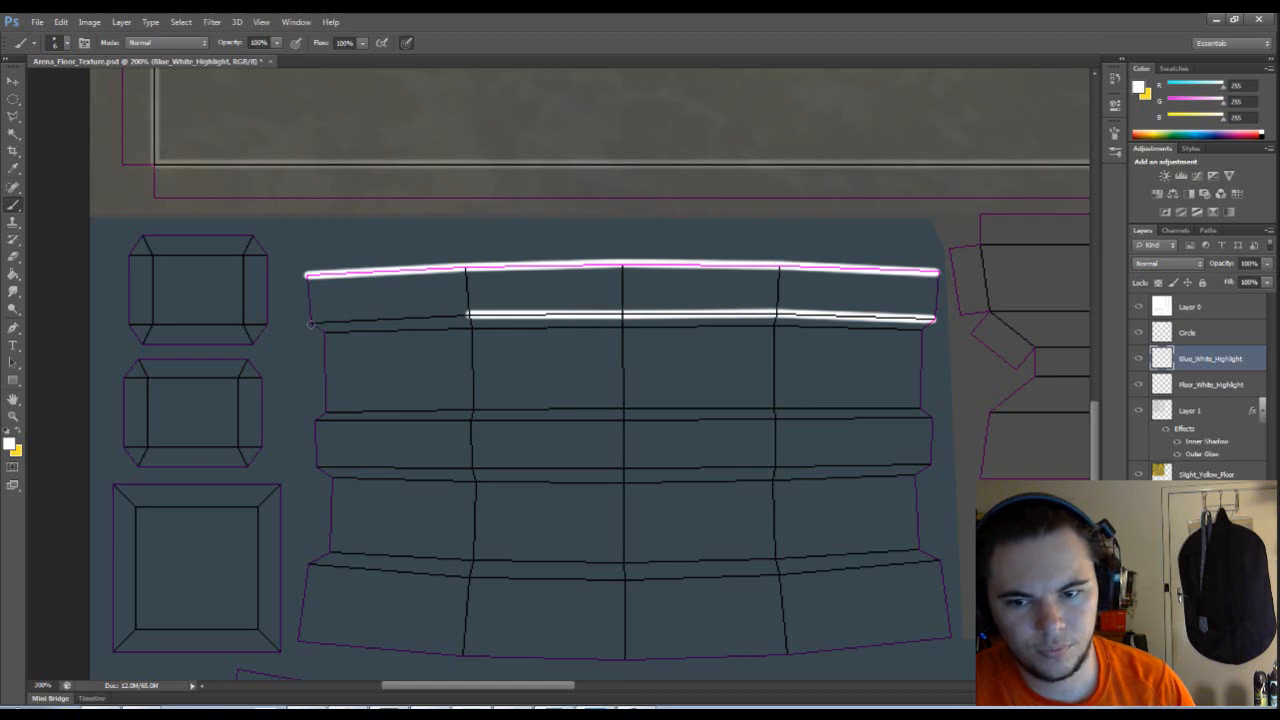
pyautogui.keyDown('shift'); pyautogui.click(310, 322); pyautogui.keyUp('shift')
# - Paint a white line along the upper edge of the curved panel's middle band, from the left end to the right
pyautogui.scroll(-3, 360, 368)
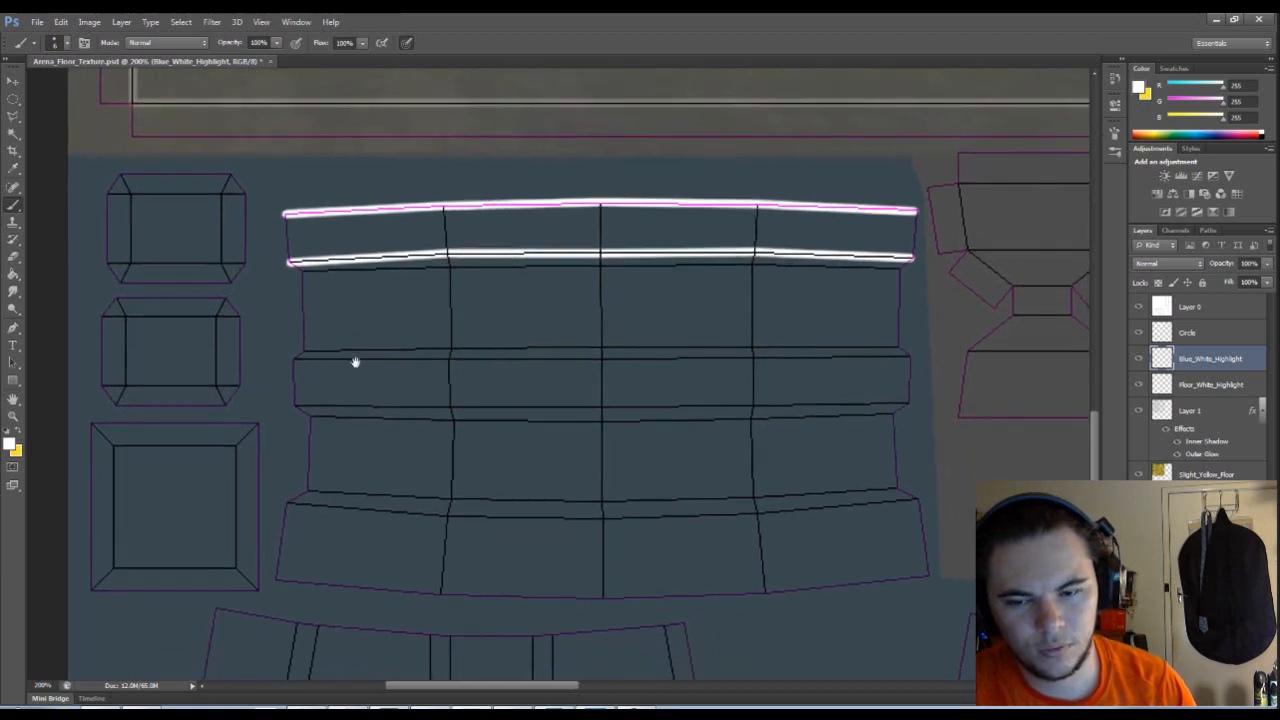
pyautogui.keyDown('shift'); pyautogui.click(450, 358); pyautogui.keyUp('shift')
pyautogui.keyDown('shift'); pyautogui.click(604, 358); pyautogui.keyUp('shift')
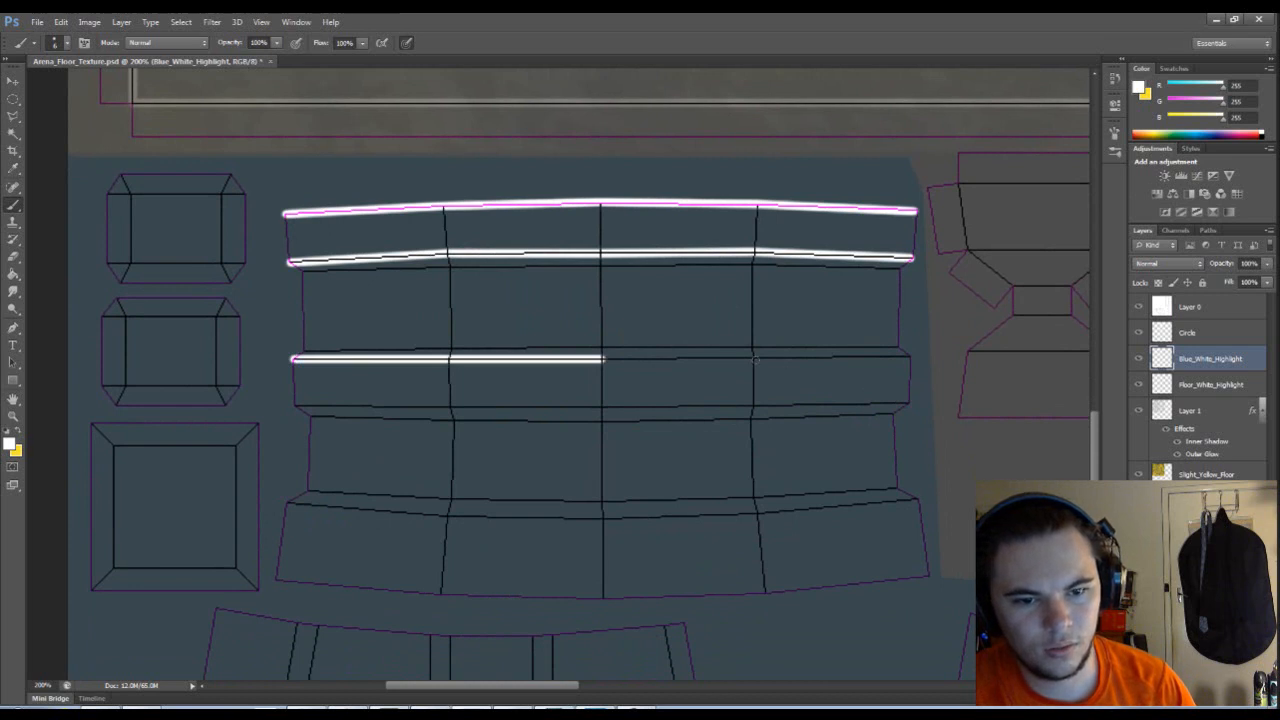
pyautogui.keyDown('shift'); pyautogui.click(756, 358); pyautogui.keyUp('shift')
pyautogui.keyDown('shift'); pyautogui.click(910, 358); pyautogui.keyUp('shift')
# - Paint a white line along the lower edge of the curved panel's middle band, from the right end to the left
pyautogui.click(909, 403)
pyautogui.keyDown('shift'); pyautogui.click(752, 404); pyautogui.keyUp('shift')
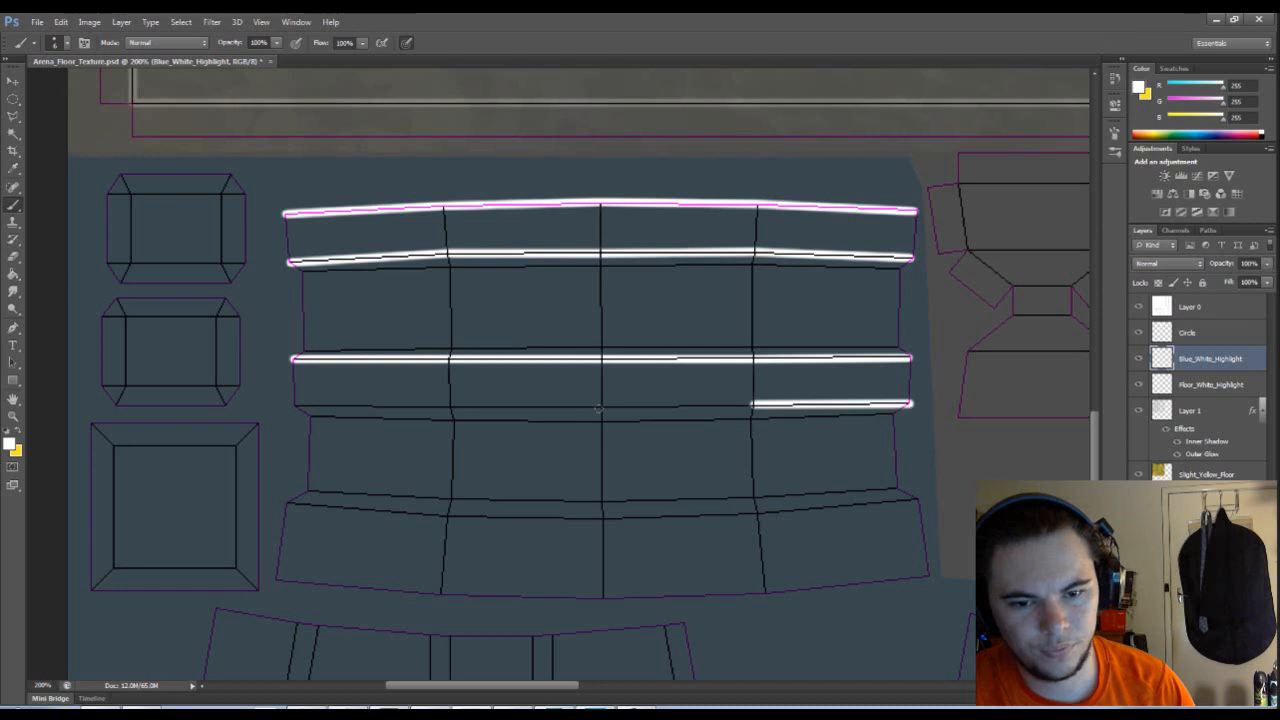
pyautogui.keyDown('shift'); pyautogui.click(601, 405); pyautogui.keyUp('shift')
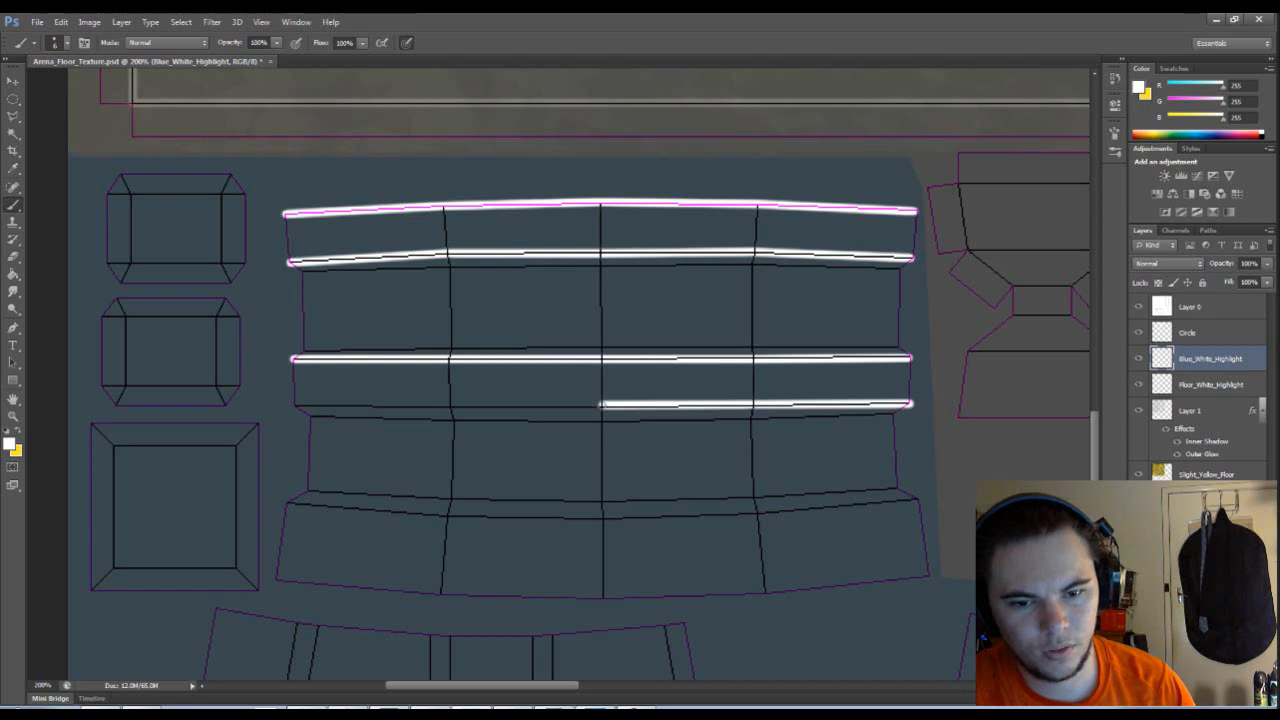
pyautogui.keyDown('shift'); pyautogui.click(449, 407); pyautogui.keyUp('shift')
pyautogui.keyDown('shift'); pyautogui.click(295, 406); pyautogui.keyUp('shift')
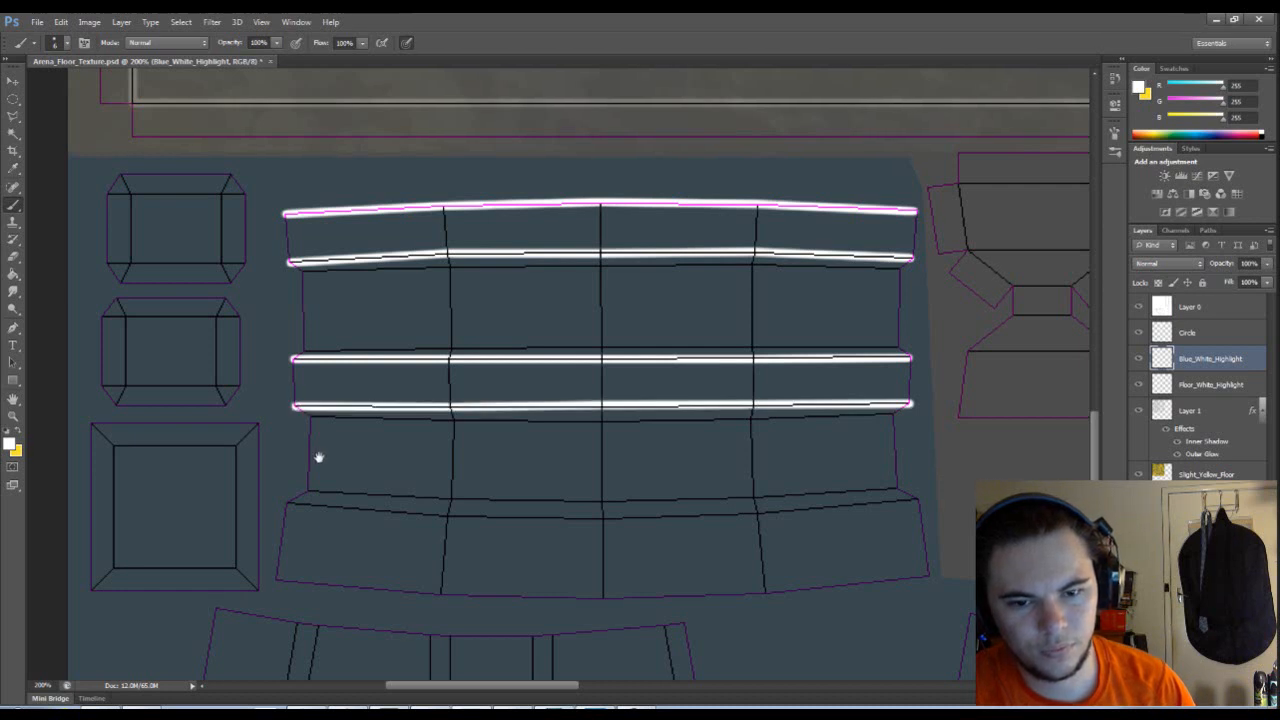
# - Paint a white line along the upper edge of the curved panel's bottom band, following its bends from left to right
pyautogui.scroll(-1, 295, 420)
pyautogui.hscroll(1, 295, 420)
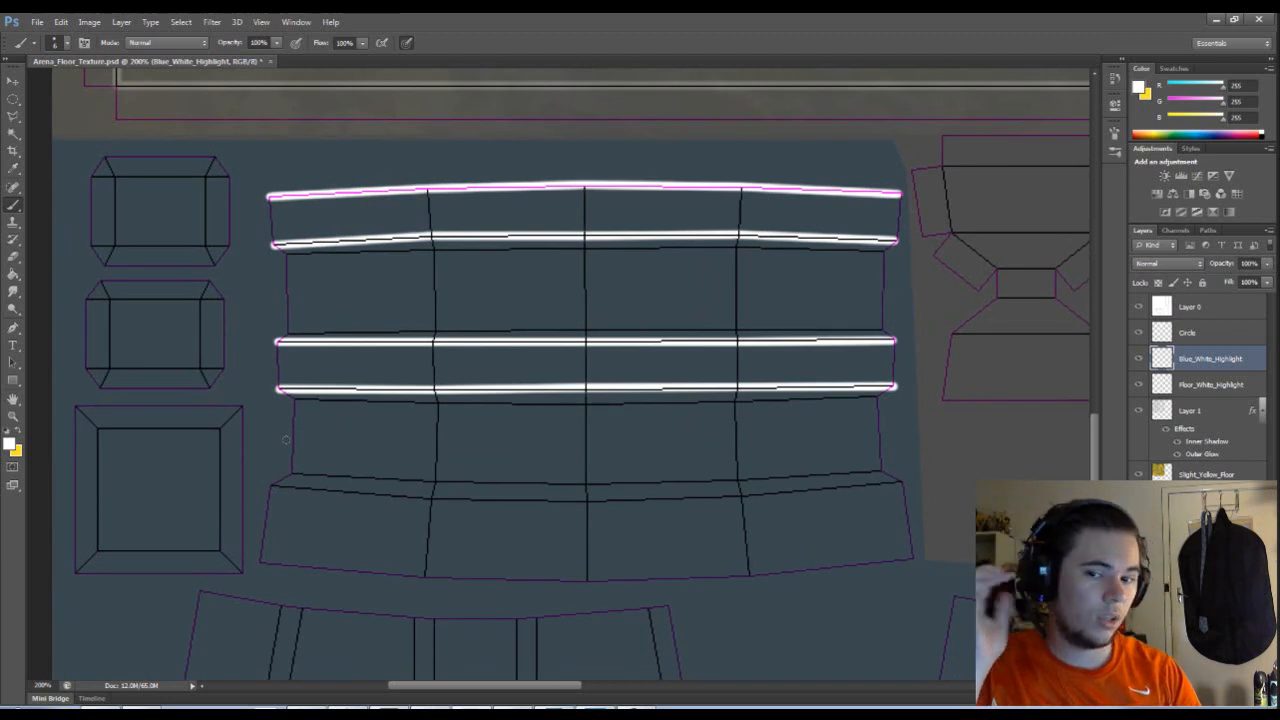
pyautogui.moveTo(280, 494); pyautogui.dragTo(271, 450)
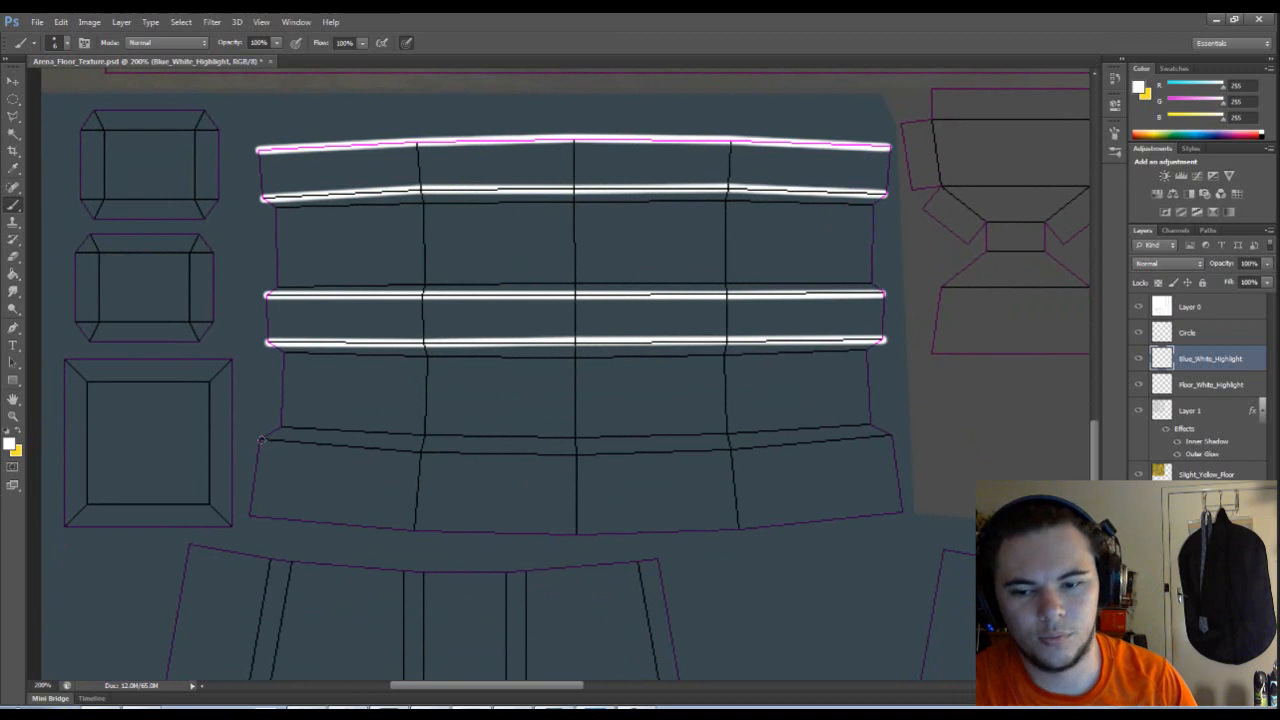
pyautogui.keyDown('shift'); pyautogui.click(421, 452); pyautogui.keyUp('shift')
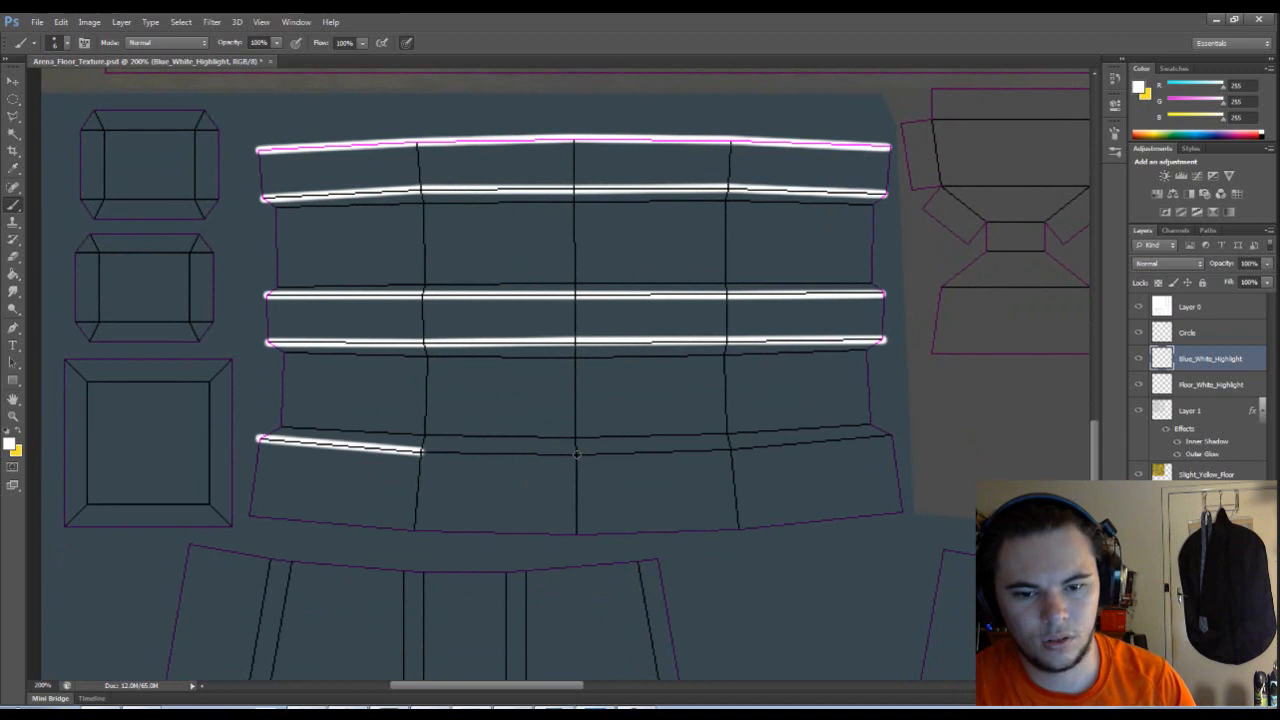
pyautogui.keyDown('shift'); pyautogui.click(577, 454); pyautogui.keyUp('shift')
pyautogui.keyDown('shift'); pyautogui.click(731, 451); pyautogui.keyUp('shift')
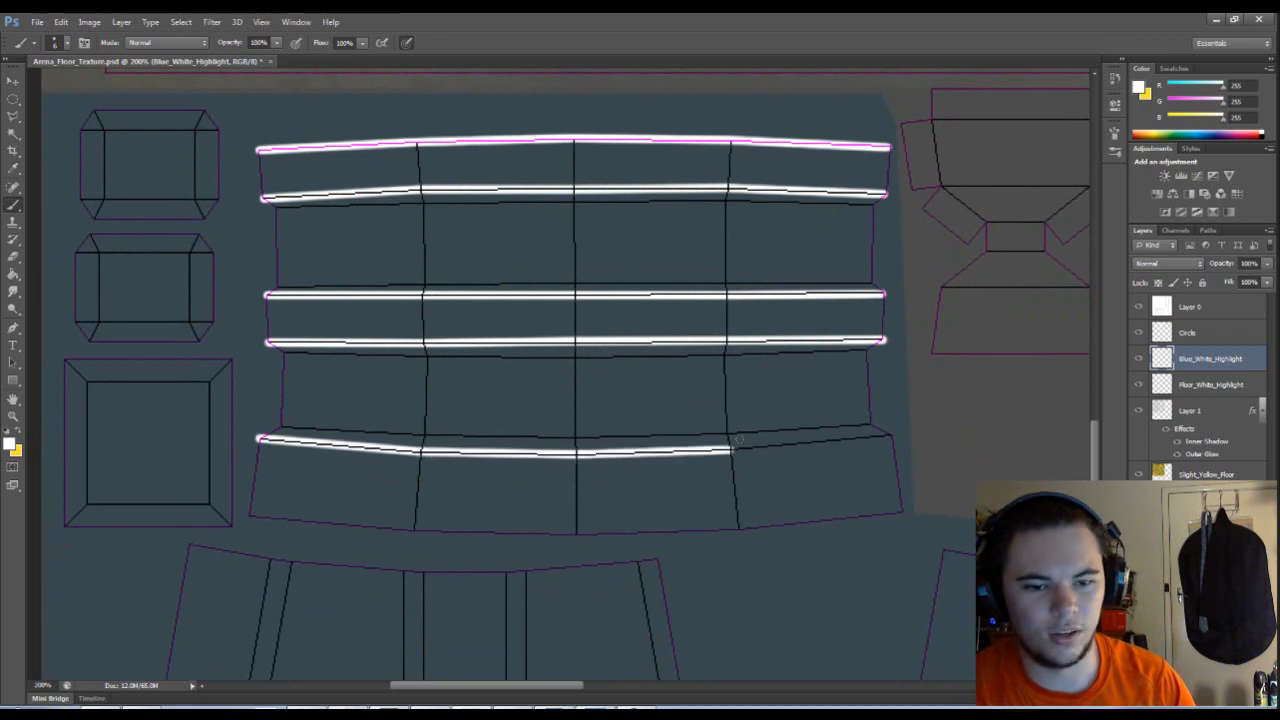
pyautogui.keyDown('shift'); pyautogui.click(891, 436); pyautogui.keyUp('shift')
# - Paint a white line along the curved top edge of the tapered blue panel below, from its left corner to its right corner
pyautogui.moveTo(778, 506)
pyautogui.mouseDown()
pyautogui.moveTo(784, 394)
pyautogui.moveTo(798, 420)
pyautogui.mouseUp()
pyautogui.moveTo(438, 437); pyautogui.dragTo(422, 534)
pyautogui.moveTo(504, 505); pyautogui.dragTo(552, 260)
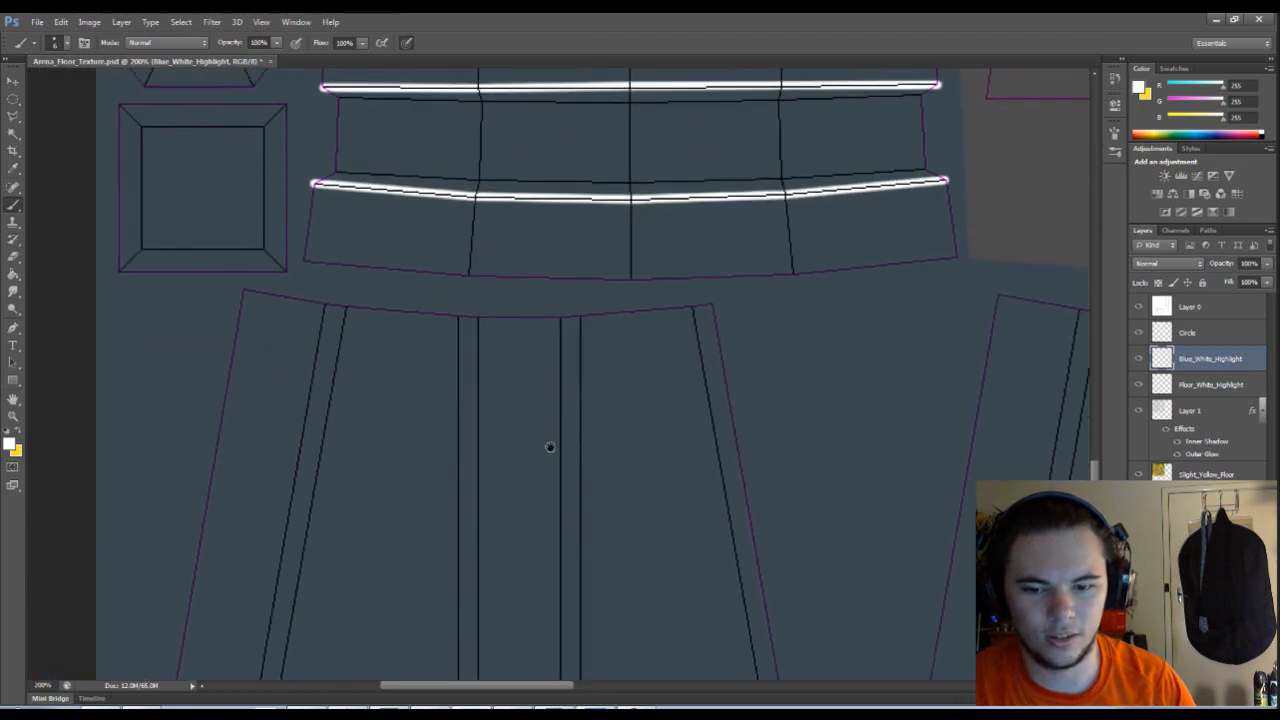
pyautogui.moveTo(546, 440); pyautogui.dragTo(583, 231)
pyautogui.moveTo(566, 369); pyautogui.dragTo(554, 446)
pyautogui.moveTo(457, 200); pyautogui.dragTo(529, 482)
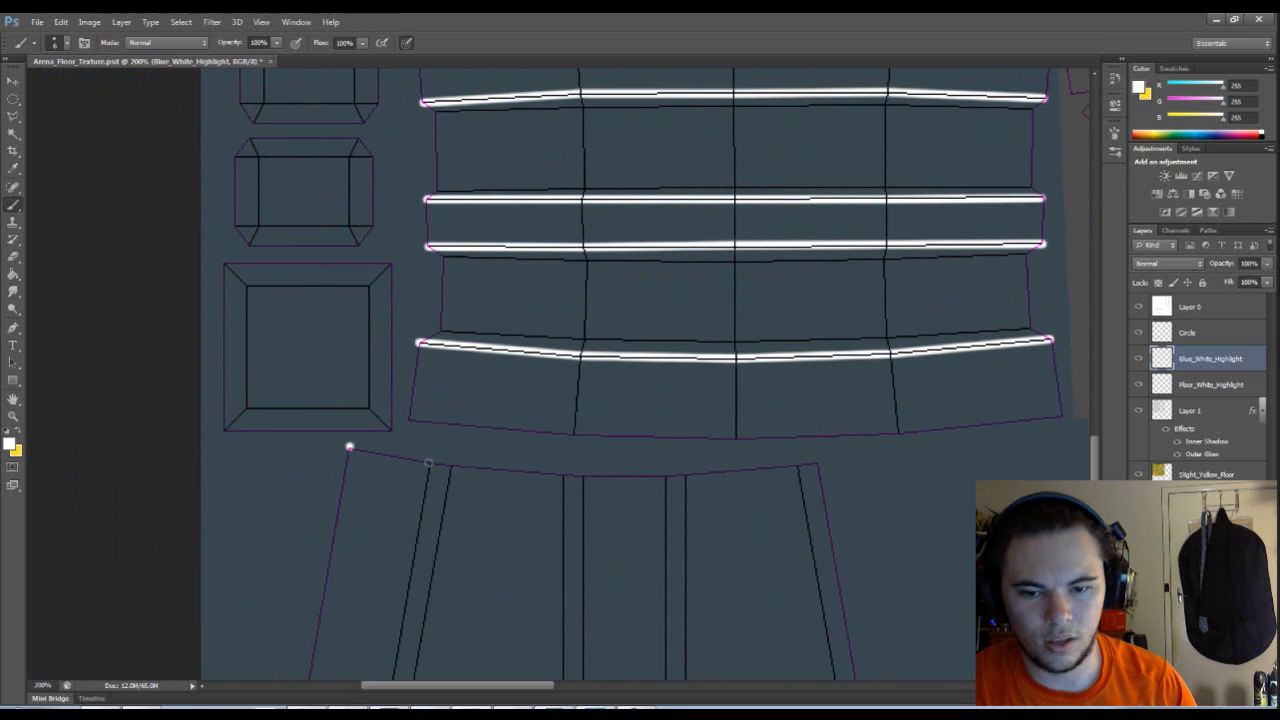
pyautogui.keyDown('shift'); pyautogui.click(430, 462); pyautogui.keyUp('shift')
pyautogui.keyDown('shift'); pyautogui.click(451, 466); pyautogui.keyUp('shift')
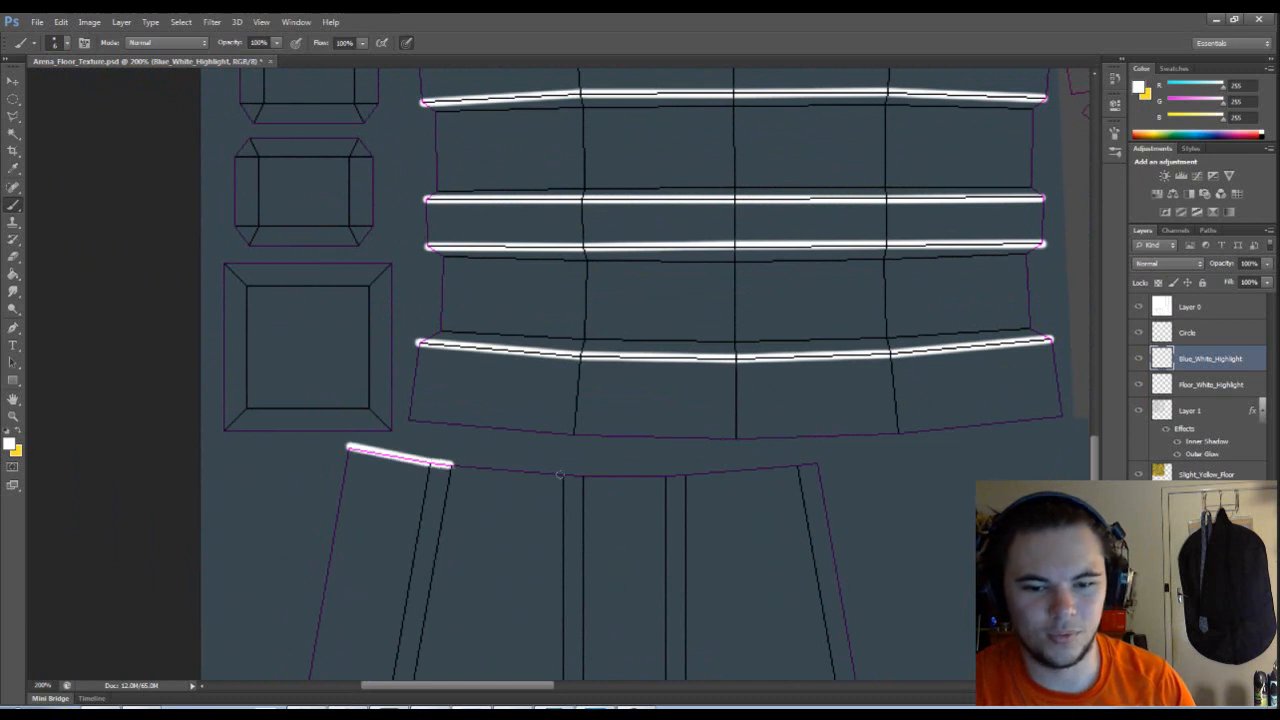
pyautogui.keyDown('shift'); pyautogui.click(562, 475); pyautogui.keyUp('shift')
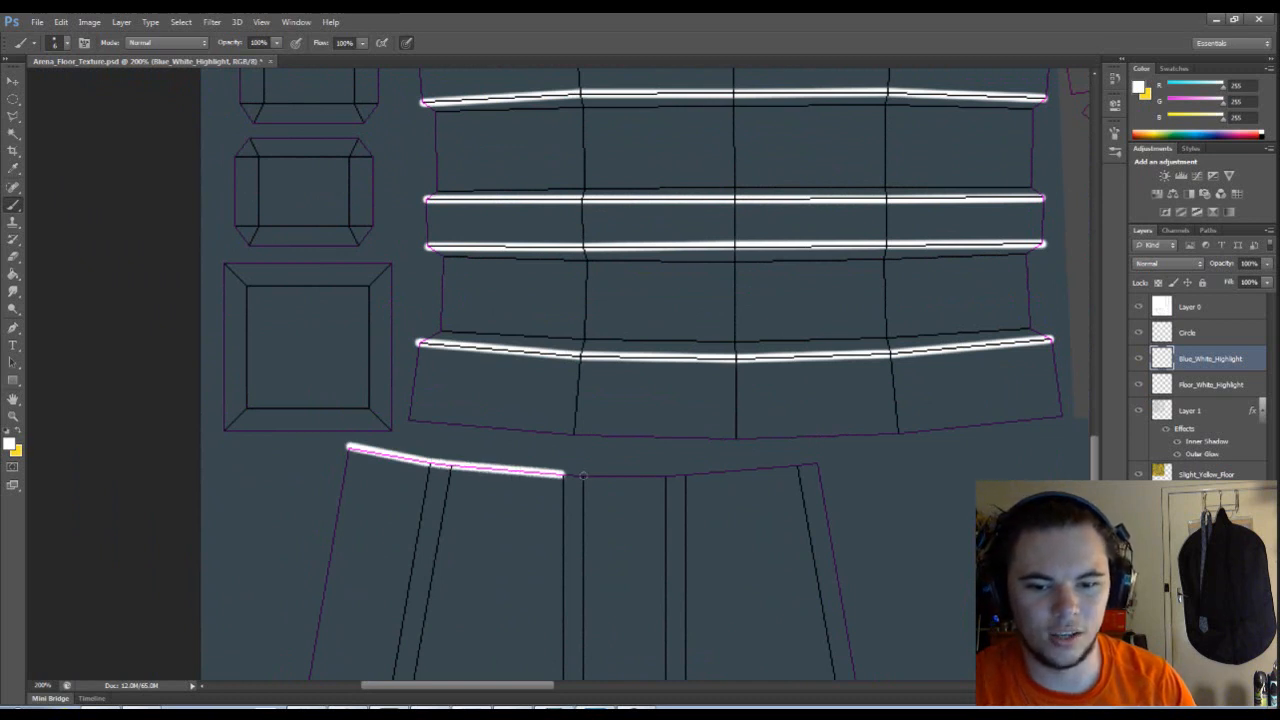
pyautogui.keyDown('shift'); pyautogui.click(666, 476); pyautogui.keyUp('shift')
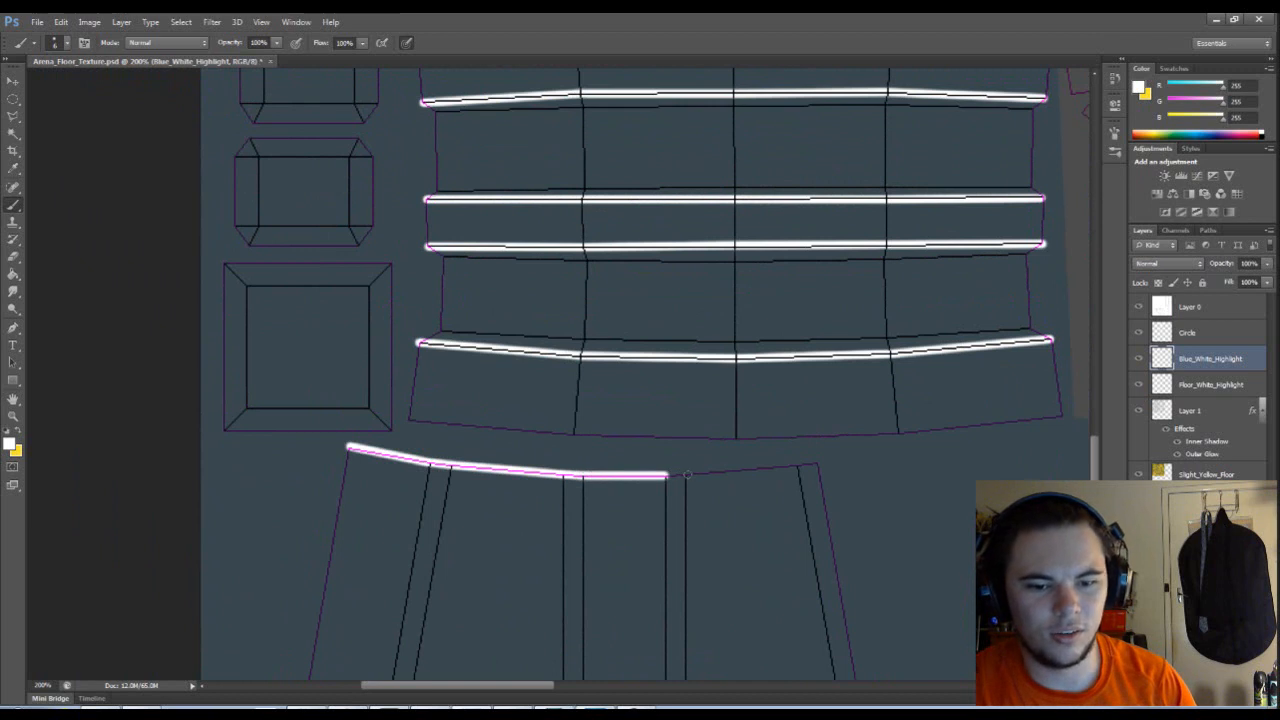
pyautogui.keyDown('shift'); pyautogui.click(685, 475); pyautogui.keyUp('shift')
pyautogui.keyDown('shift'); pyautogui.click(797, 465); pyautogui.keyUp('shift')
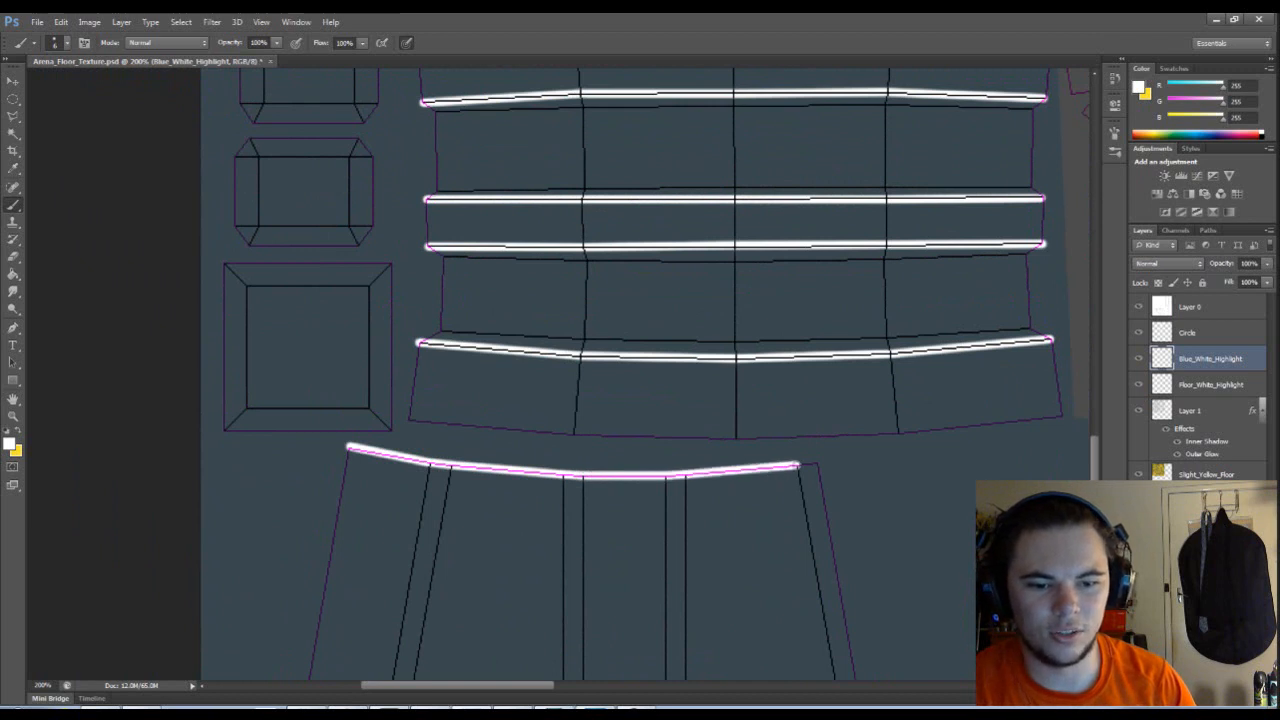
pyautogui.keyDown('shift'); pyautogui.click(817, 463); pyautogui.keyUp('shift')
# - Outline all four outer edges of the bevelled square left of the curved panel with straight white lines
pyautogui.moveTo(726, 457)
pyautogui.mouseDown()
pyautogui.moveTo(594, 499)
pyautogui.moveTo(605, 491)
pyautogui.mouseUp()
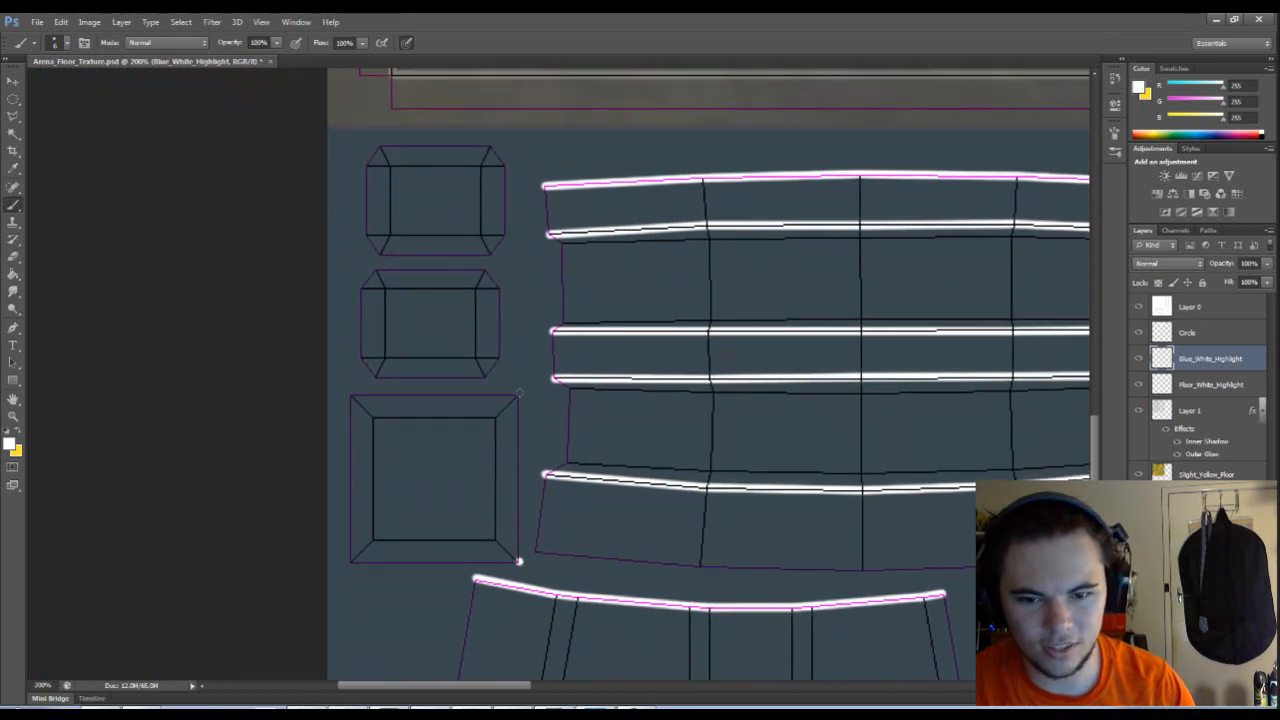
pyautogui.keyDown('shift'); pyautogui.click(518, 395); pyautogui.keyUp('shift')
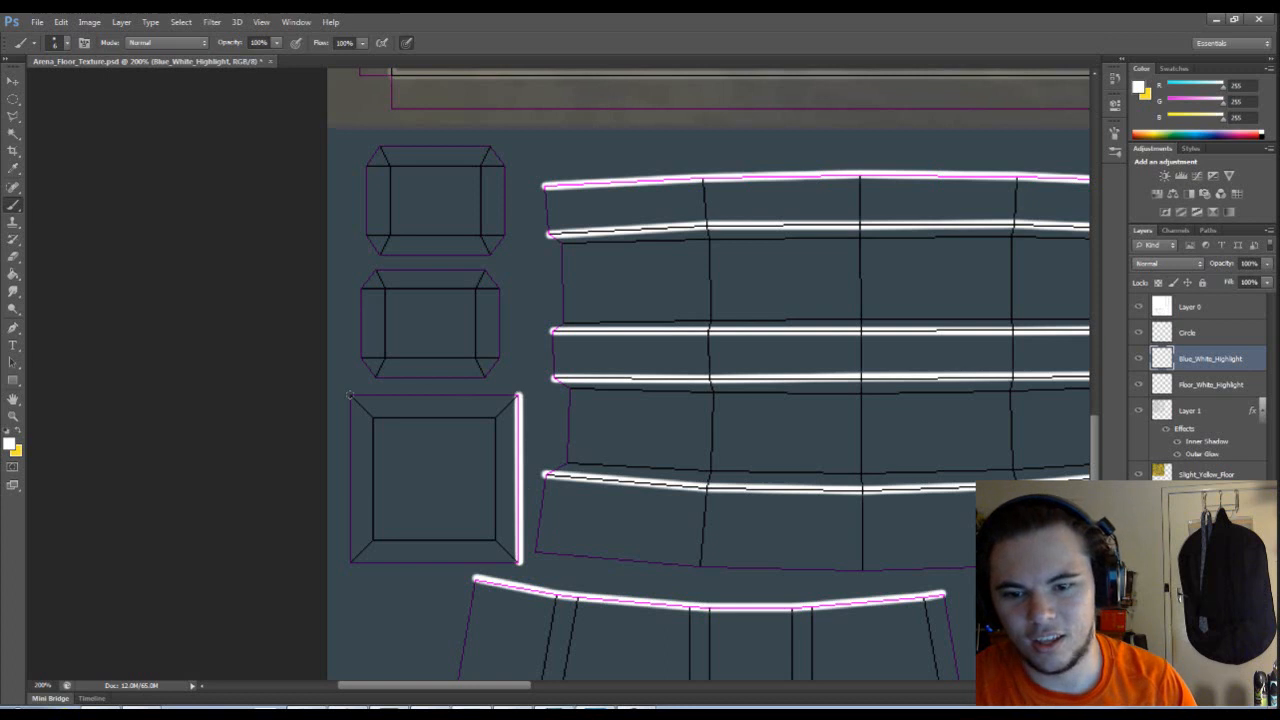
pyautogui.keyDown('shift'); pyautogui.click(349, 395); pyautogui.keyUp('shift')
pyautogui.keyDown('shift'); pyautogui.click(348, 562); pyautogui.keyUp('shift')
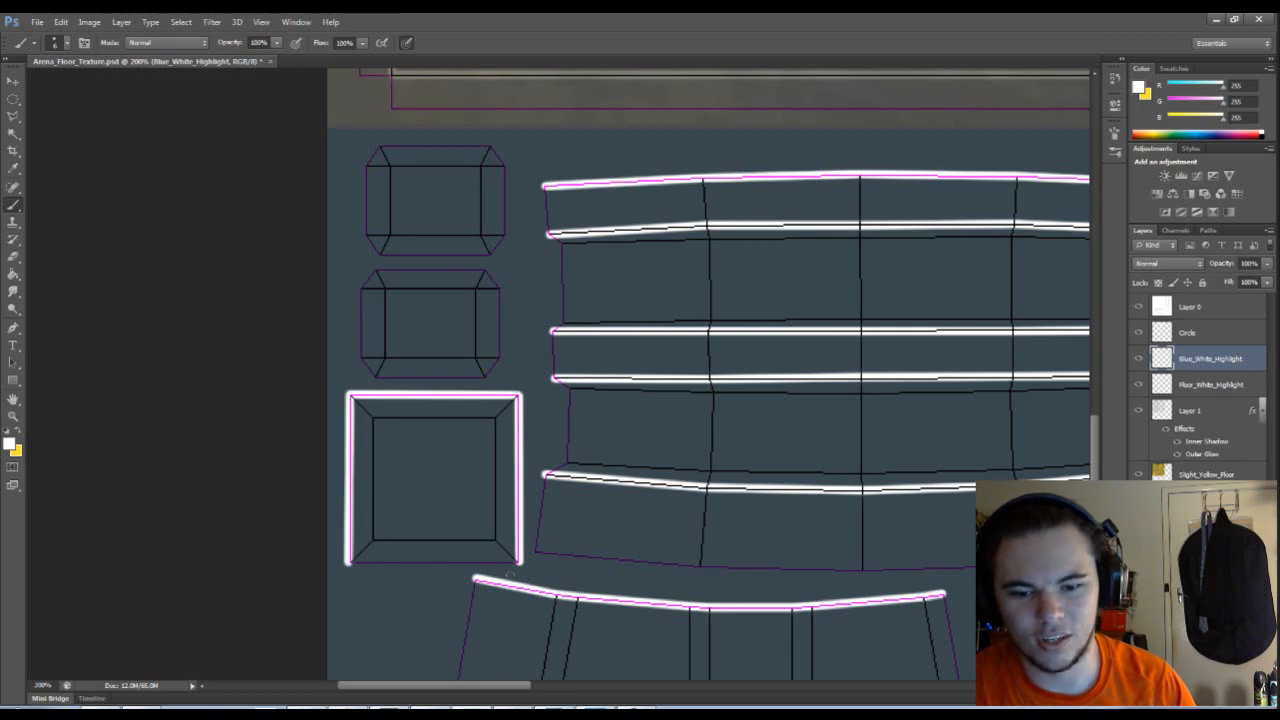
pyautogui.keyDown('shift'); pyautogui.click(519, 562); pyautogui.keyUp('shift')
# - Paint soft white bands over all four bevels of the small rectangle above the square, using a 22 px brush at 0% hardness
pyautogui.scroll(3, 454, 484)
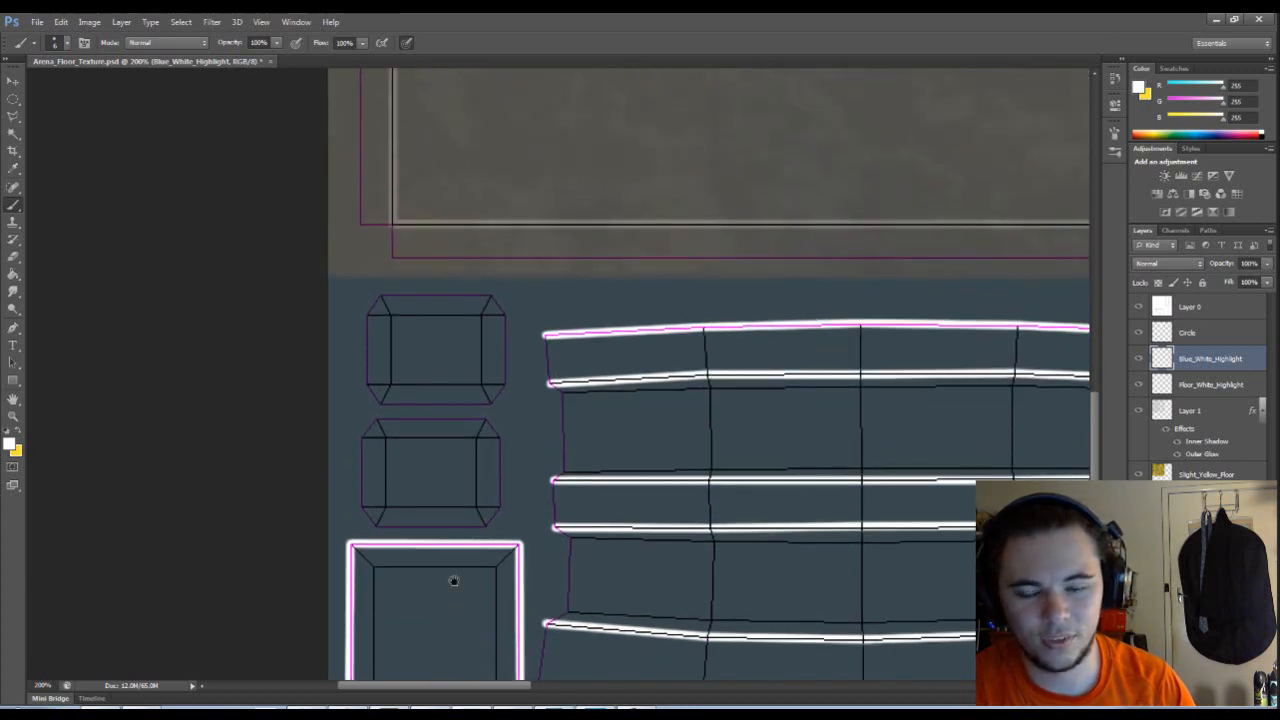
pyautogui.rightClick(380, 516)
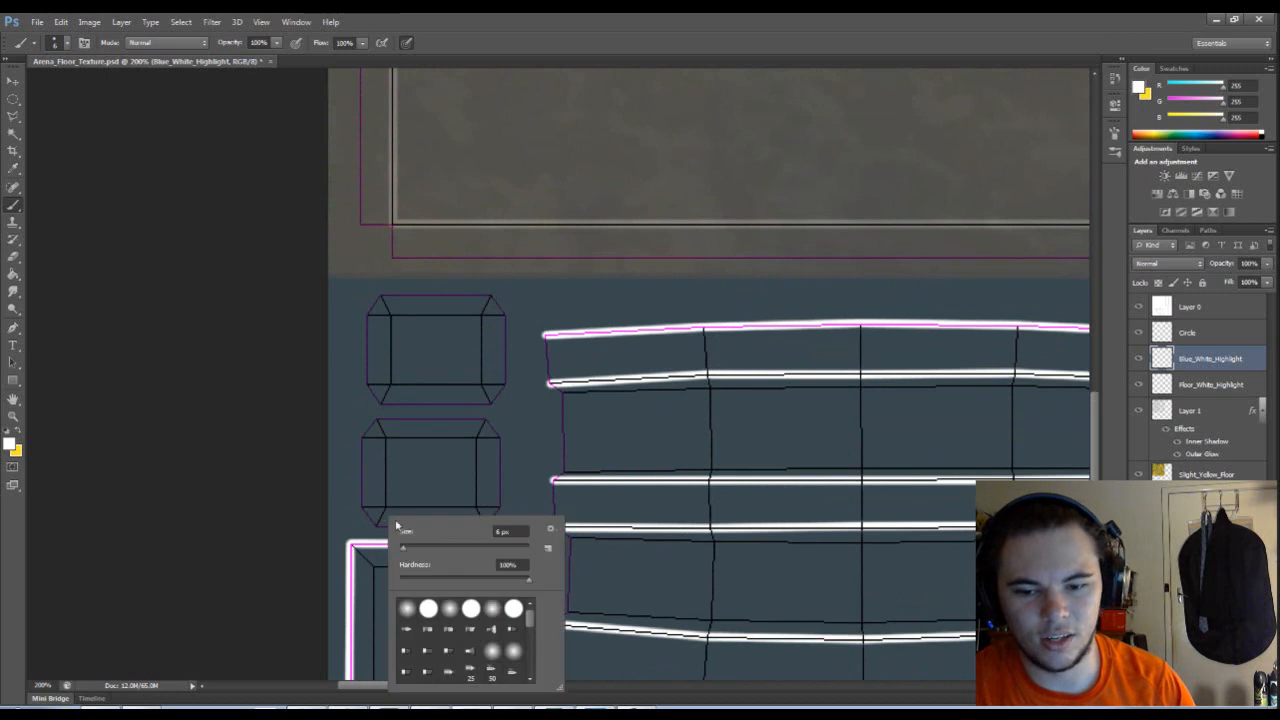
pyautogui.moveTo(402, 552); pyautogui.dragTo(411, 551)
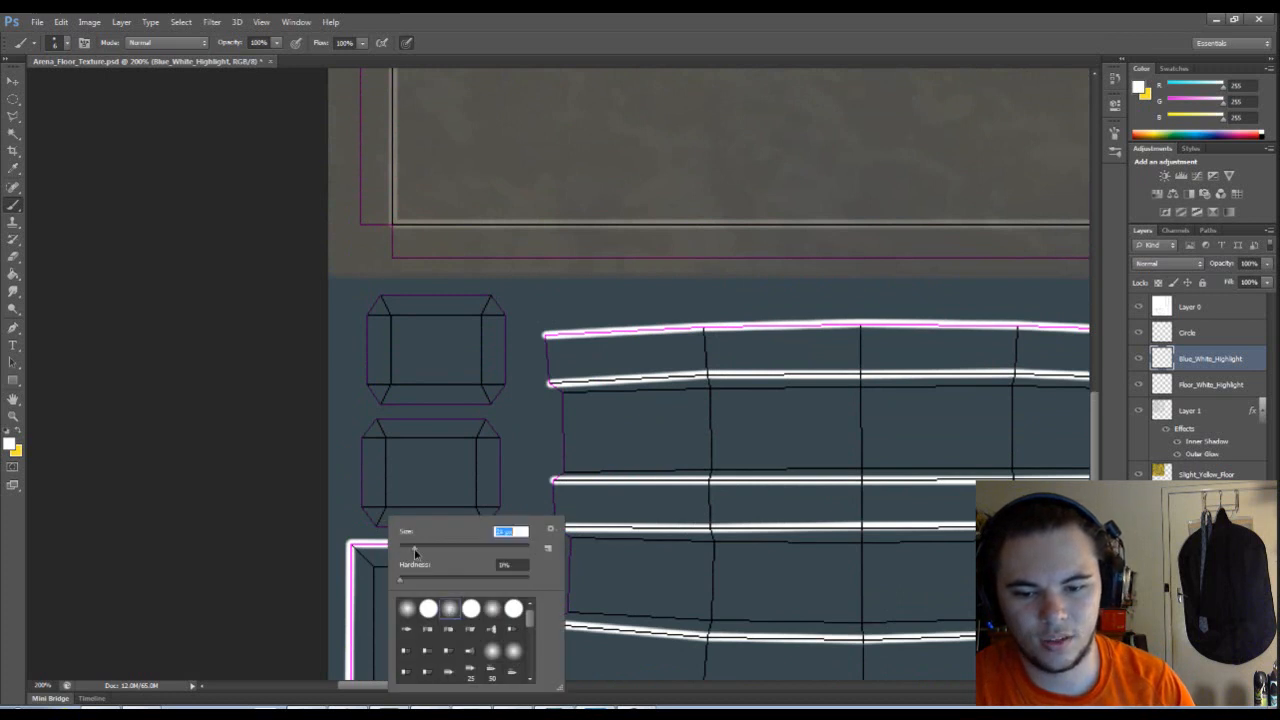
pyautogui.click(374, 515)
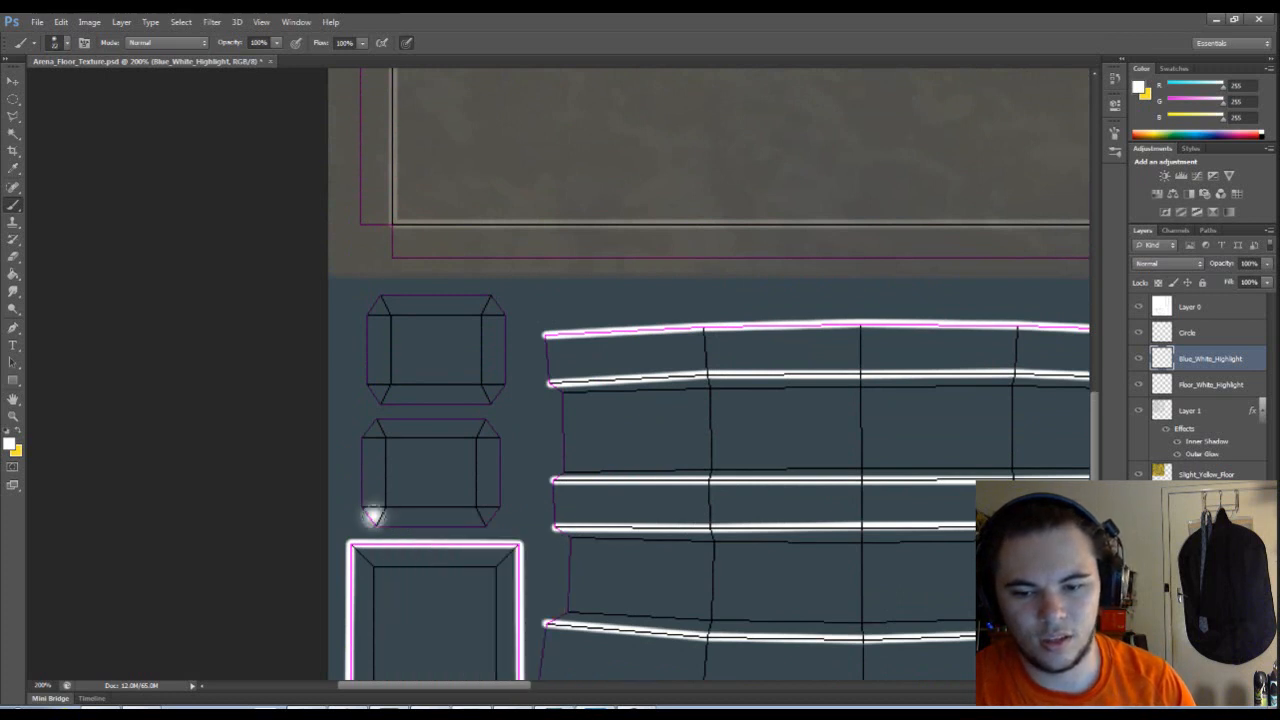
pyautogui.keyDown('shift'); pyautogui.click(492, 515); pyautogui.keyUp('shift')
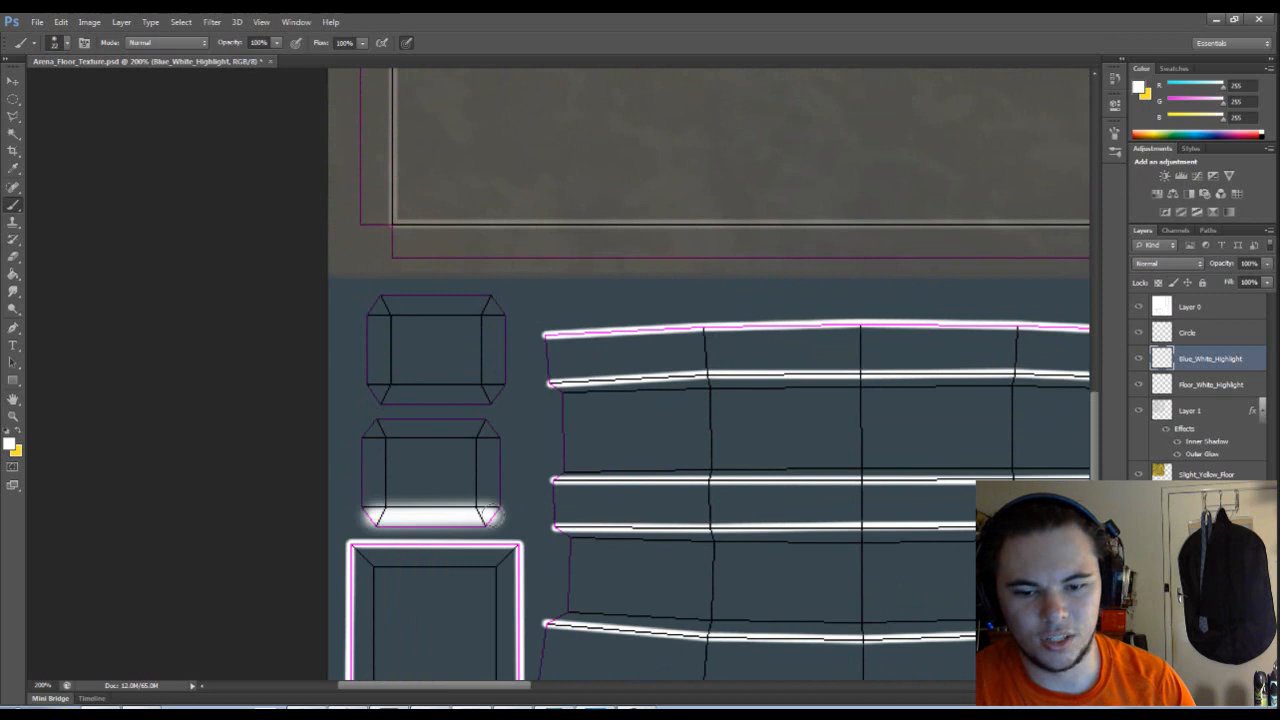
pyautogui.keyDown('shift'); pyautogui.click(487, 427); pyautogui.keyUp('shift')
pyautogui.keyDown('shift'); pyautogui.click(371, 428); pyautogui.keyUp('shift')
pyautogui.keyDown('shift'); pyautogui.click(375, 516); pyautogui.keyUp('shift')
# - Paint soft white bands over all four bevels of the topmost small rectangle, directly above the one already highlighted
pyautogui.scroll(3, 488, 503)
pyautogui.click(376, 461)
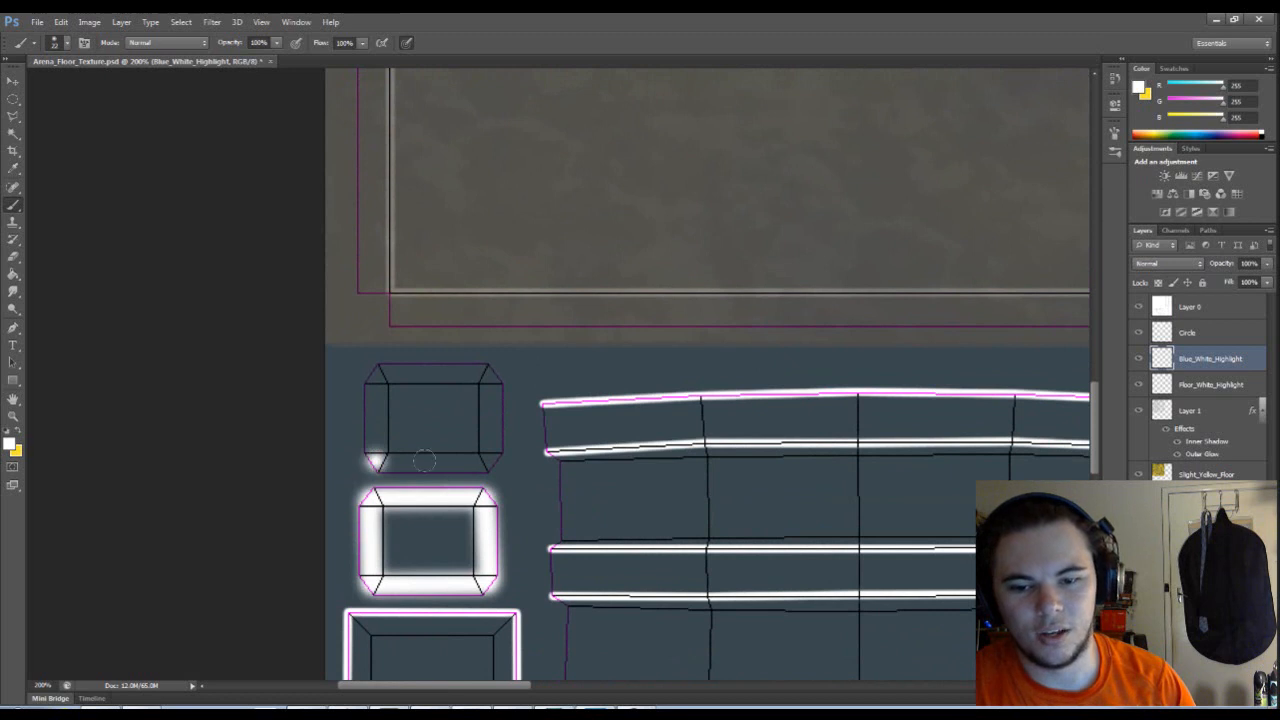
pyautogui.keyDown('shift'); pyautogui.click(491, 461); pyautogui.keyUp('shift')
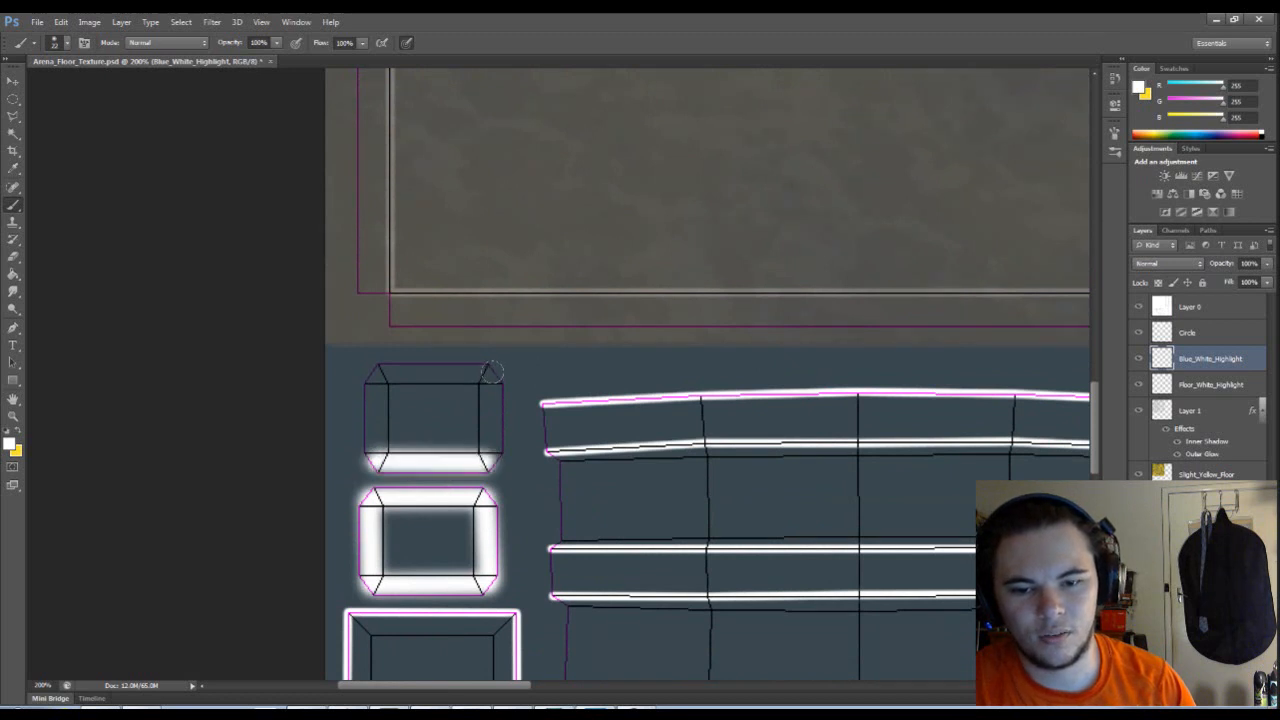
pyautogui.keyDown('shift'); pyautogui.click(492, 374); pyautogui.keyUp('shift')
pyautogui.keyDown('shift'); pyautogui.click(375, 374); pyautogui.keyUp('shift')
pyautogui.keyDown('shift'); pyautogui.click(378, 461); pyautogui.keyUp('shift')
# - Switch to a hard round brush with a size of 6 px and 100% hardness
pyautogui.scroll(-4, 442, 413)
pyautogui.moveTo(442, 413); pyautogui.dragTo(444, 335)
pyautogui.moveTo(990, 602); pyautogui.dragTo(486, 447)
pyautogui.rightClick(420, 462)
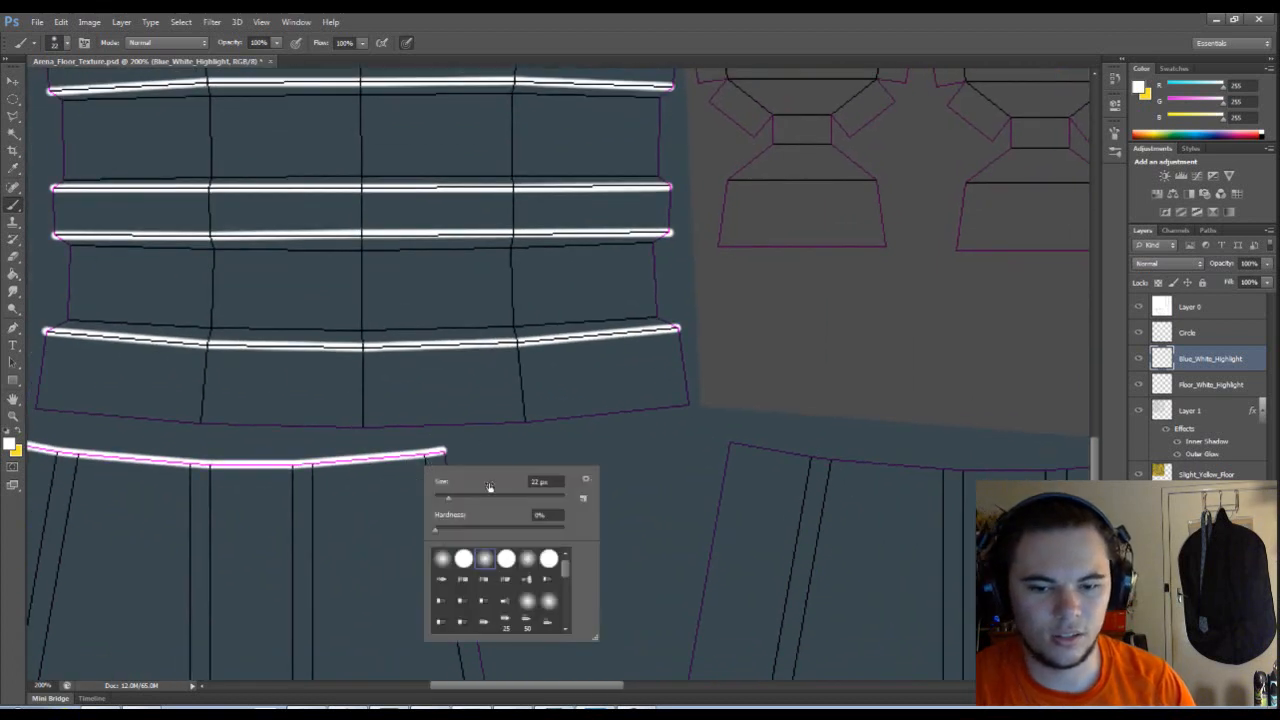
pyautogui.click(462, 559)
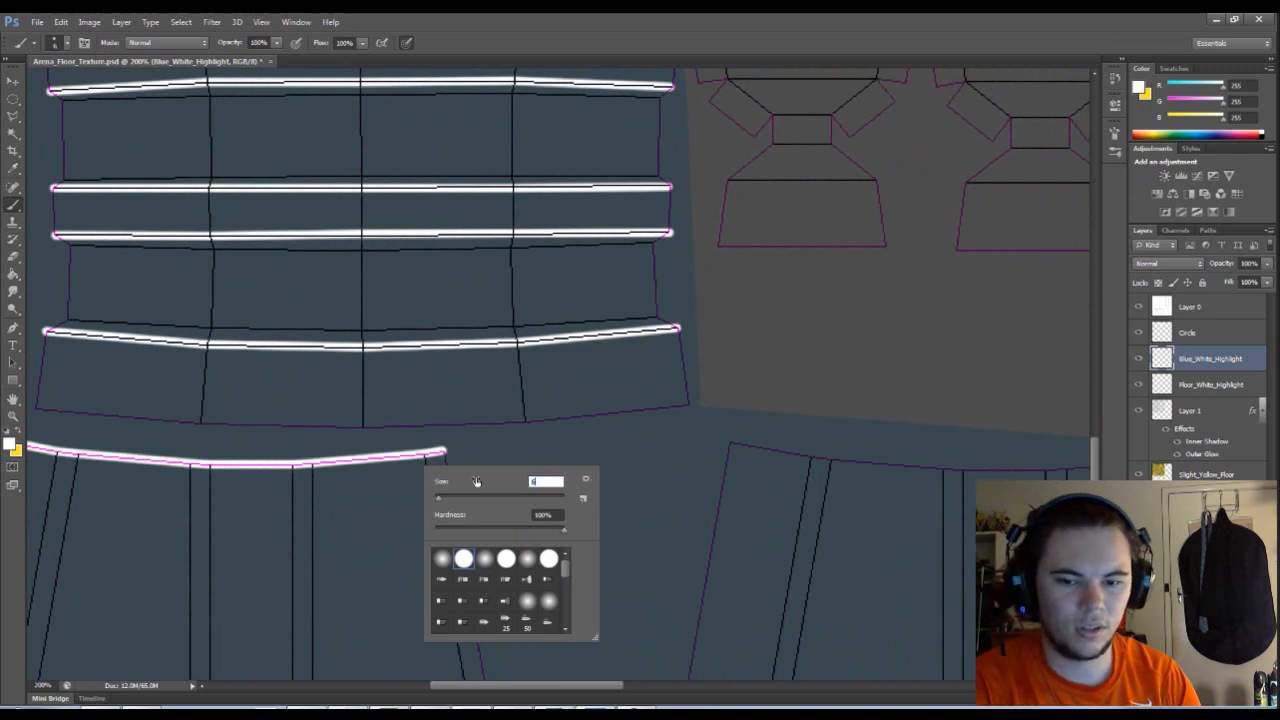
pyautogui.press('Return')
pyautogui.moveTo(665, 458); pyautogui.dragTo(643, 547)
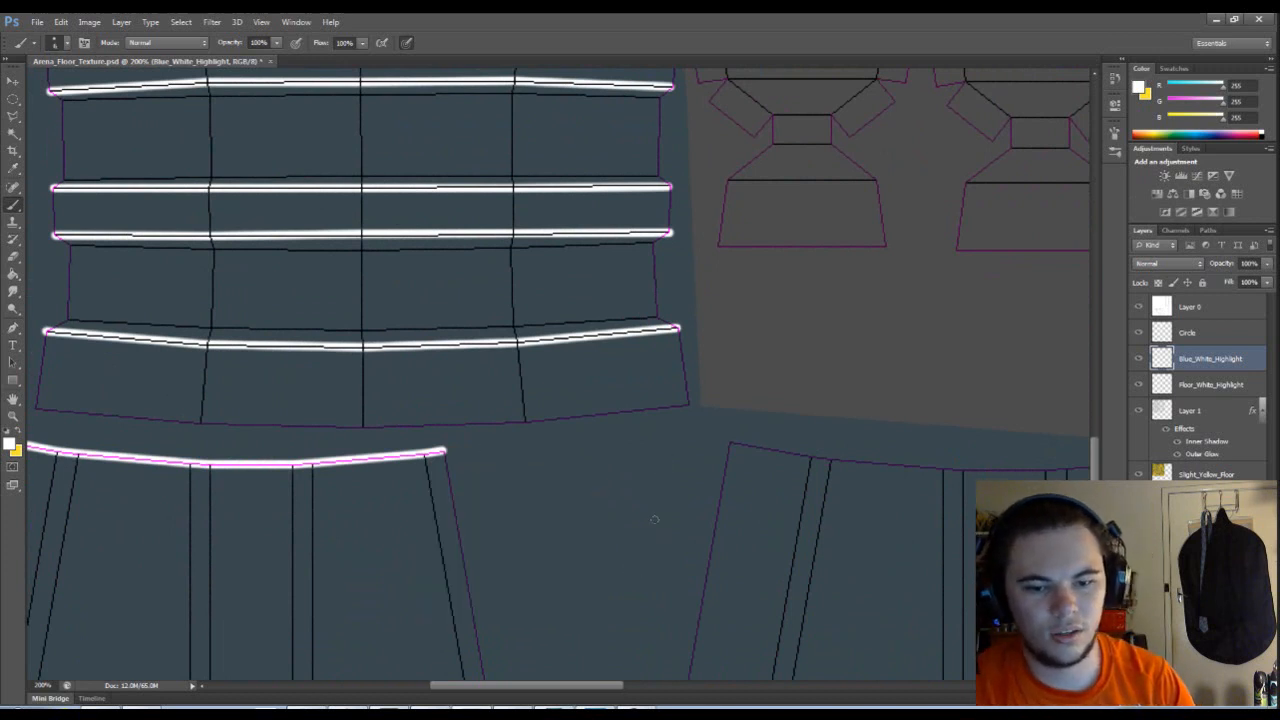
pyautogui.hotkey('ctrl', 'z')
# - Paint a white line along the curved top edge of the second tapered blue panel, following its bends from left corner to right corner
pyautogui.hscroll(10, 531, 486)
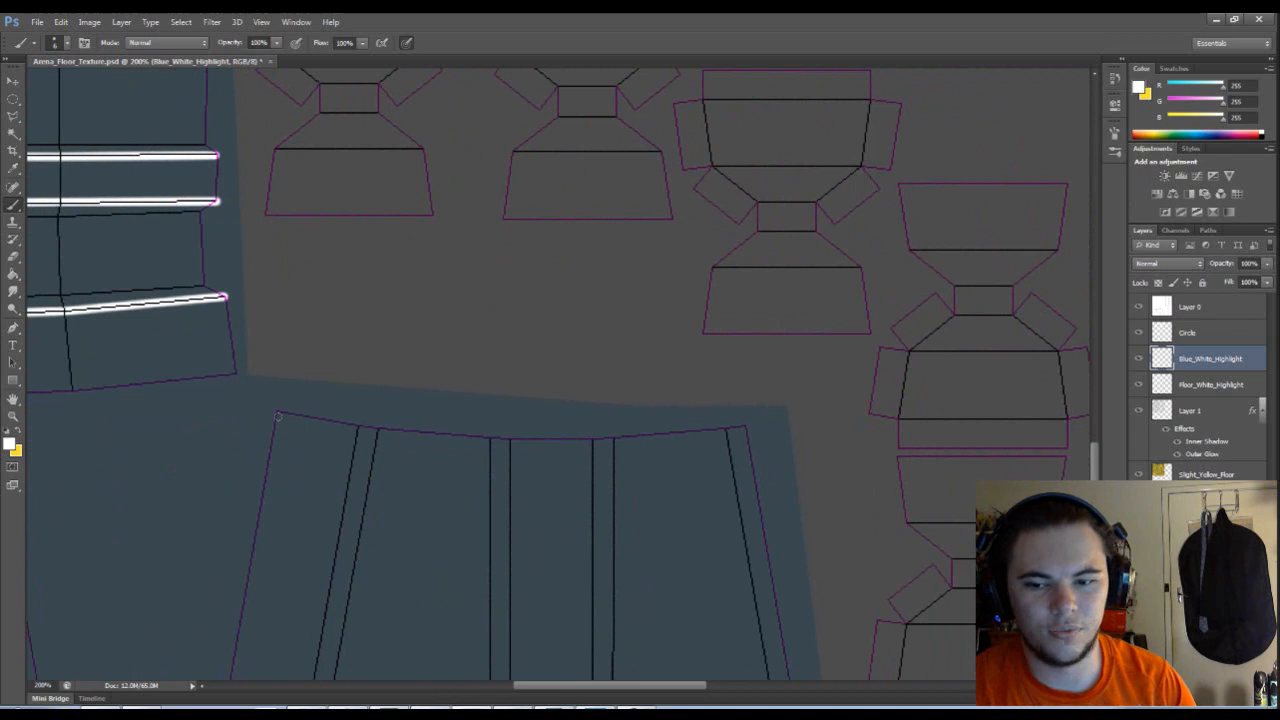
pyautogui.click(278, 410)
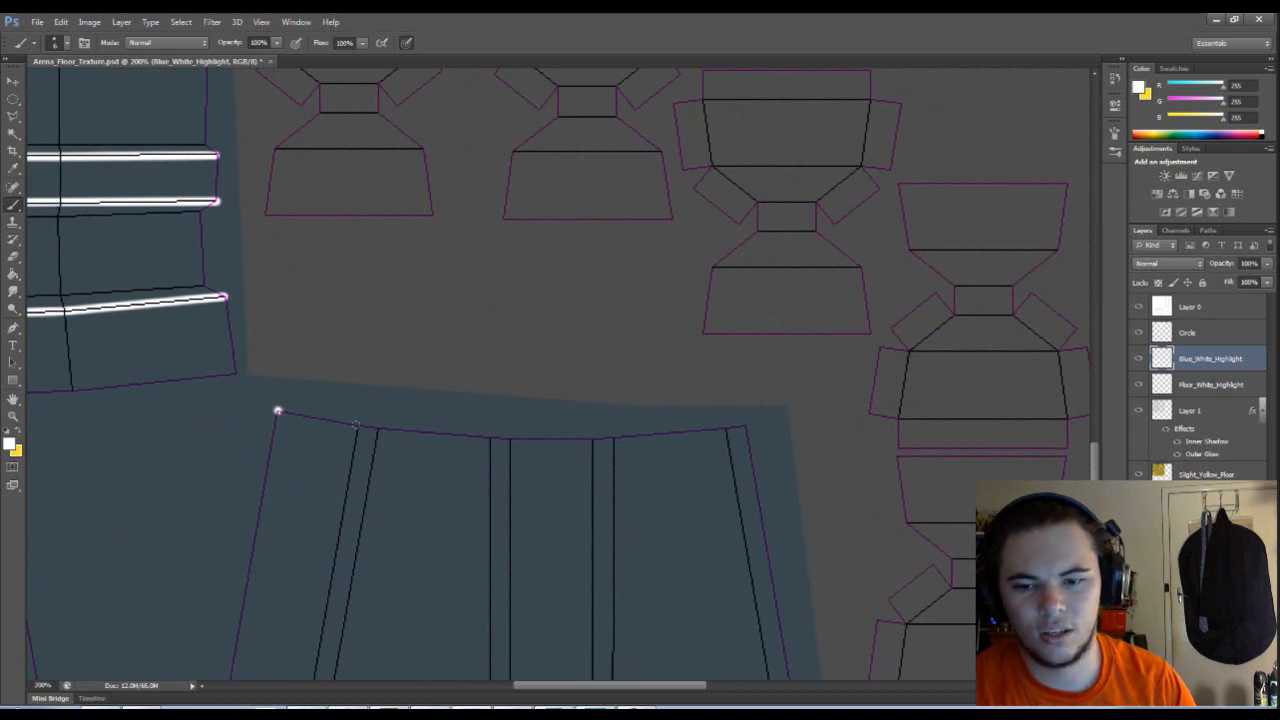
pyautogui.keyDown('shift'); pyautogui.click(357, 426); pyautogui.keyUp('shift')
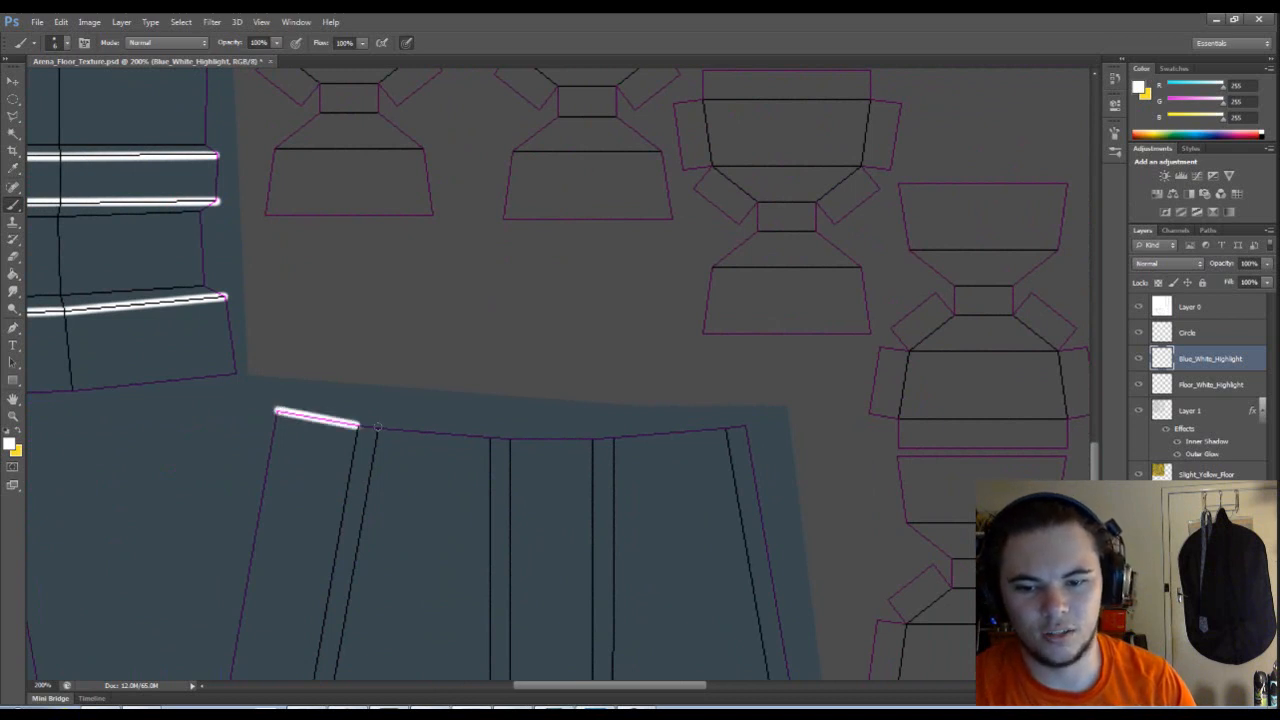
pyautogui.keyDown('shift'); pyautogui.click(379, 427); pyautogui.keyUp('shift')
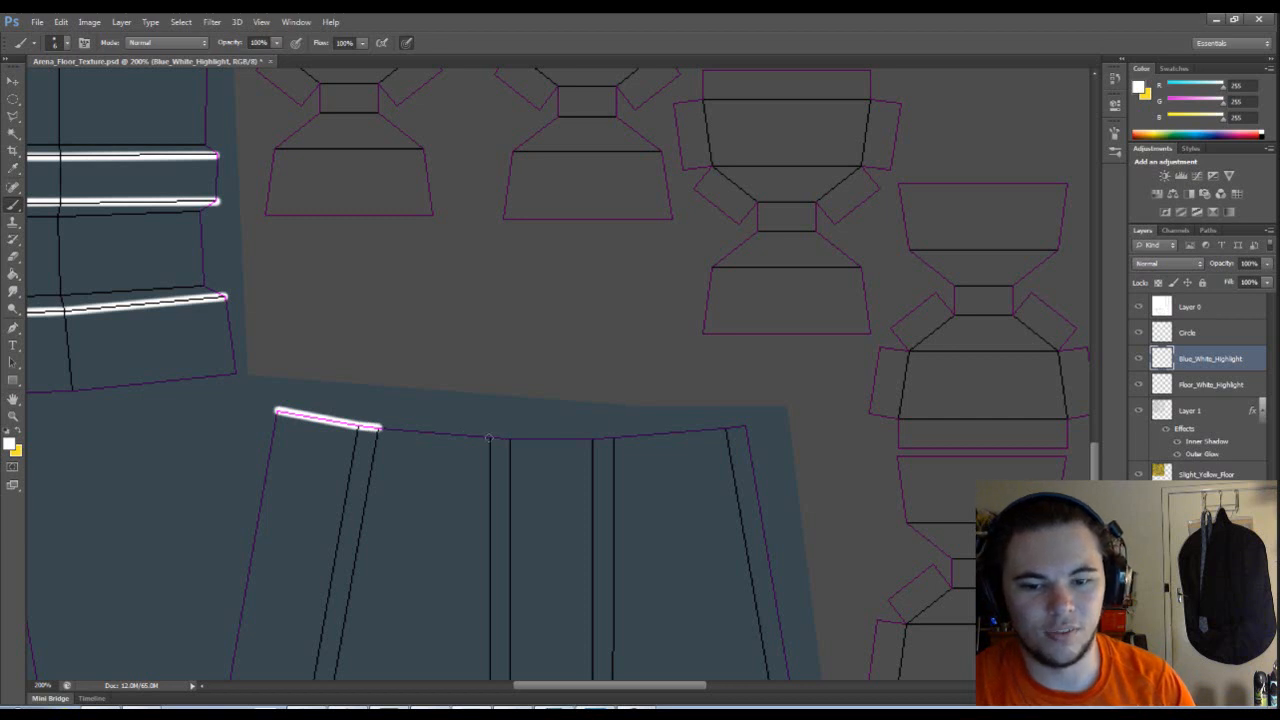
pyautogui.keyDown('shift'); pyautogui.click(493, 437); pyautogui.keyUp('shift')
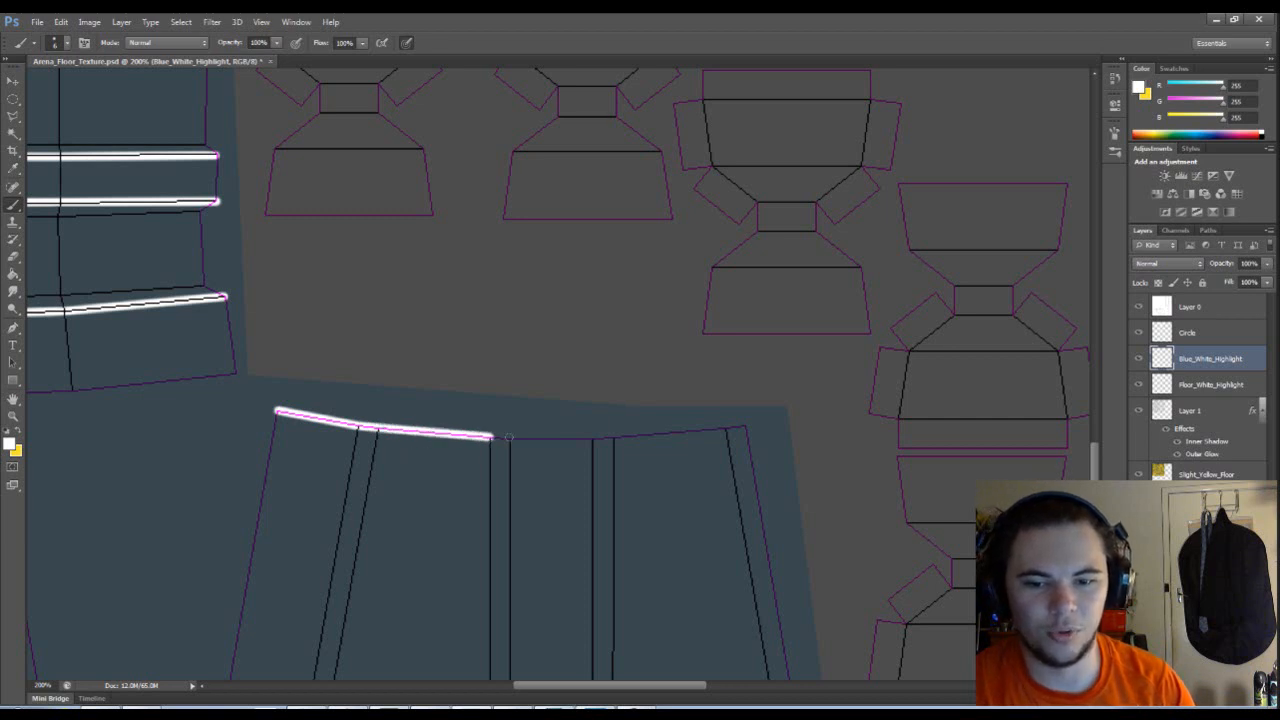
pyautogui.keyDown('shift'); pyautogui.click(511, 438); pyautogui.keyUp('shift')
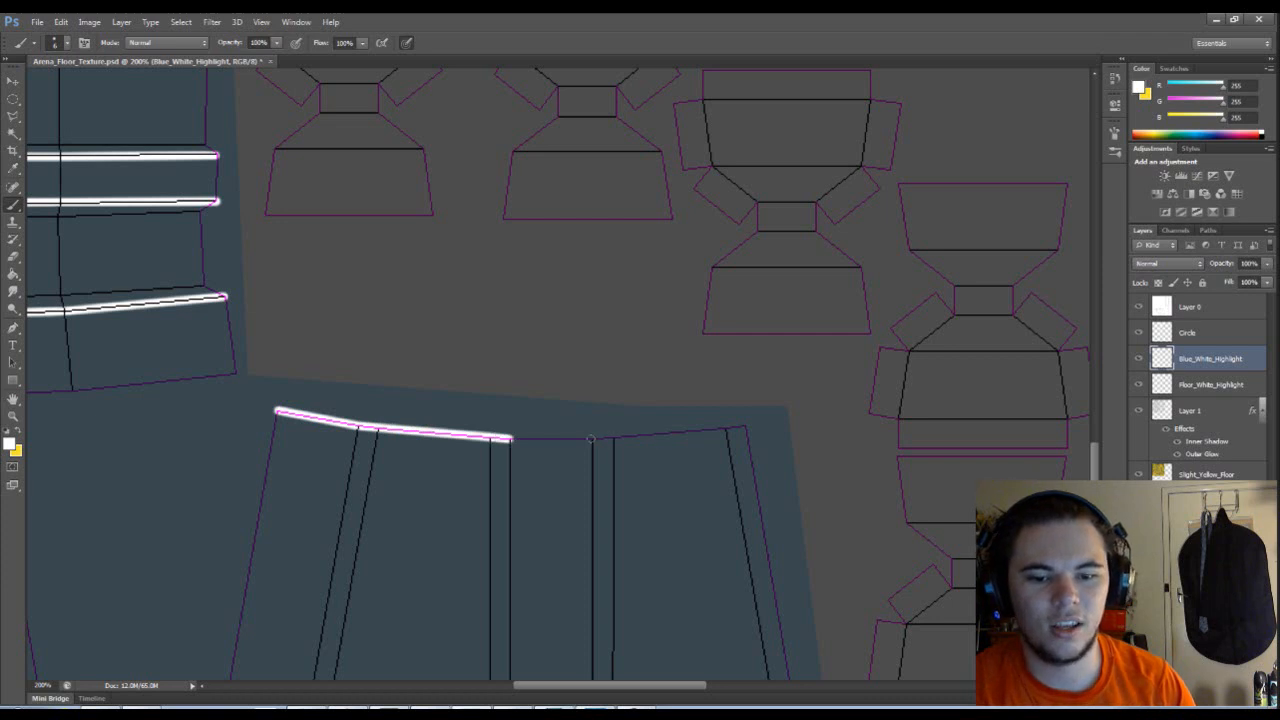
pyautogui.keyDown('shift'); pyautogui.click(592, 438); pyautogui.keyUp('shift')
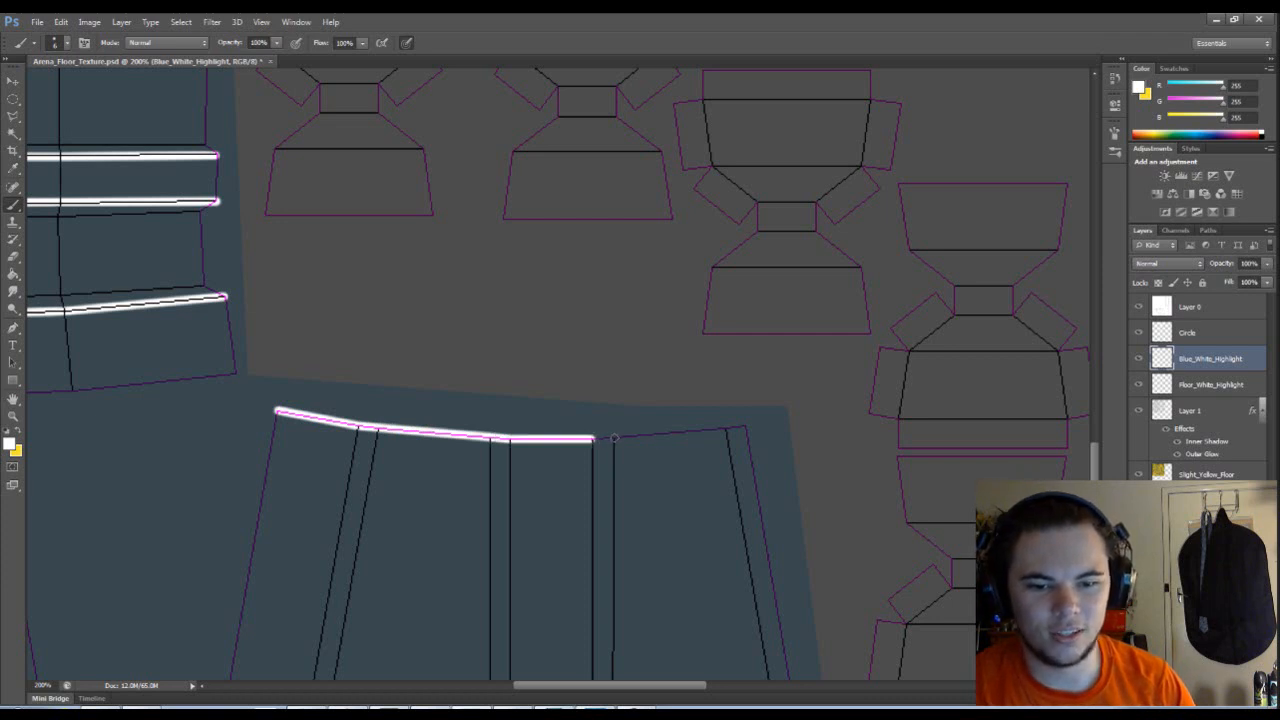
pyautogui.keyDown('shift'); pyautogui.click(614, 438); pyautogui.keyUp('shift')
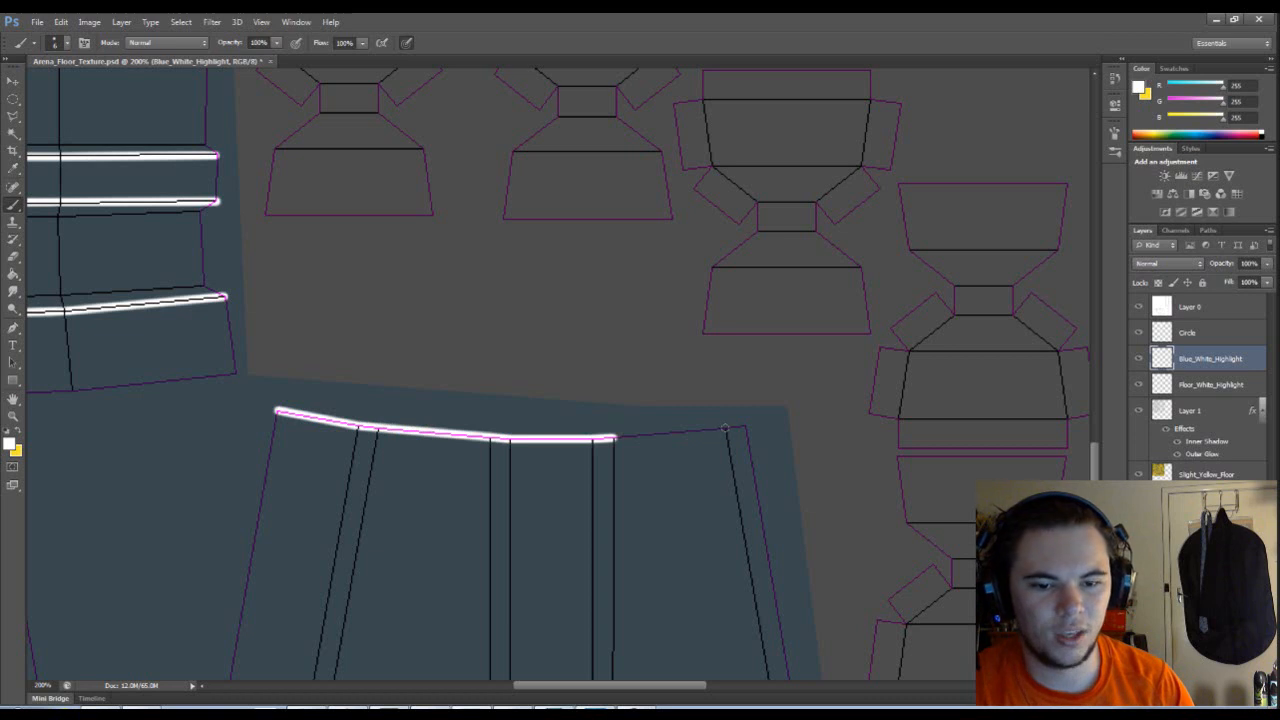
pyautogui.keyDown('shift'); pyautogui.click(727, 428); pyautogui.keyUp('shift')
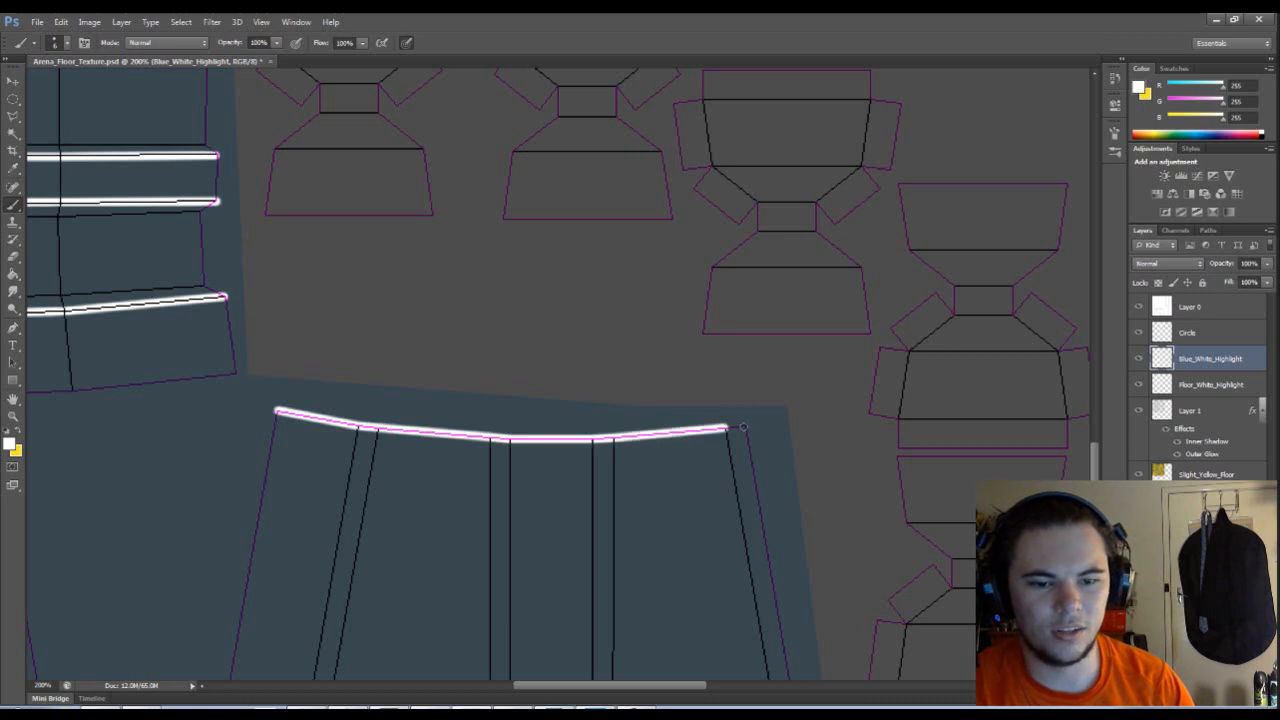
# - Look over the rest of the second tapered panel, the grey pieces and the white lines on the blue pieces
pyautogui.scroll(-10, 734, 423)
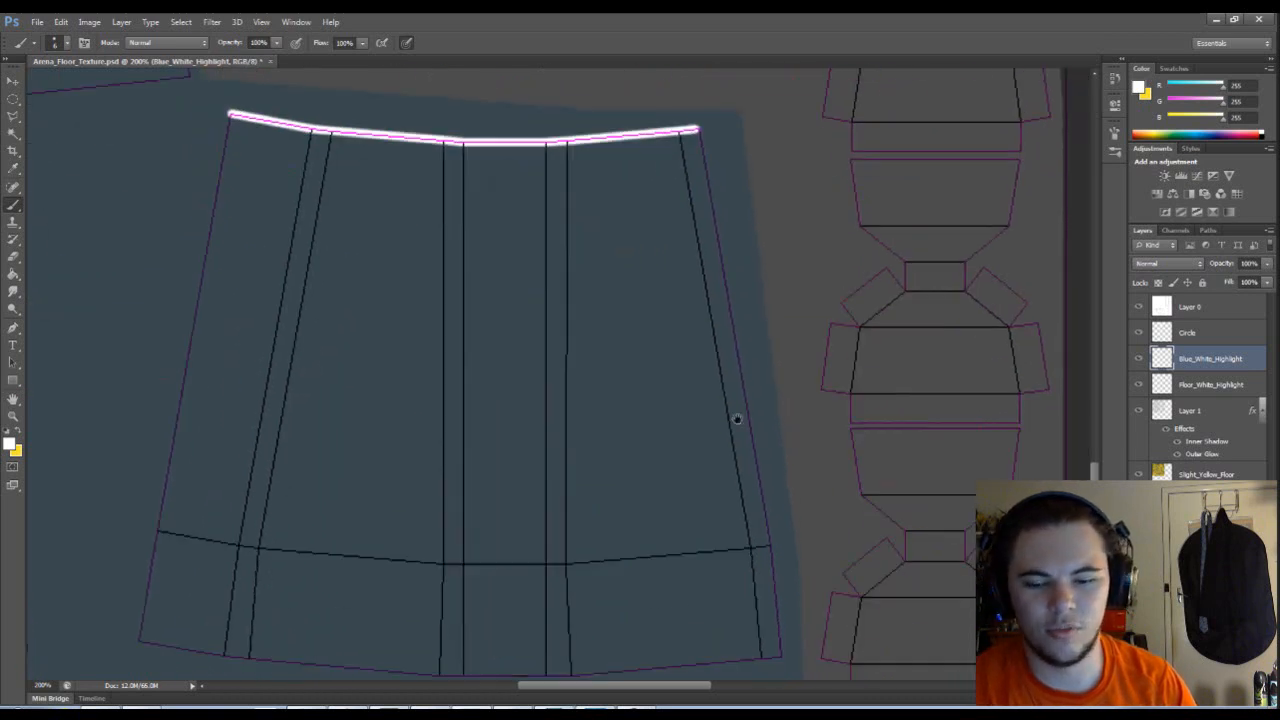
pyautogui.moveTo(600, 130); pyautogui.dragTo(717, 443)
pyautogui.moveTo(1040, 375); pyautogui.dragTo(634, 423)
pyautogui.moveTo(577, 309); pyautogui.dragTo(623, 480)
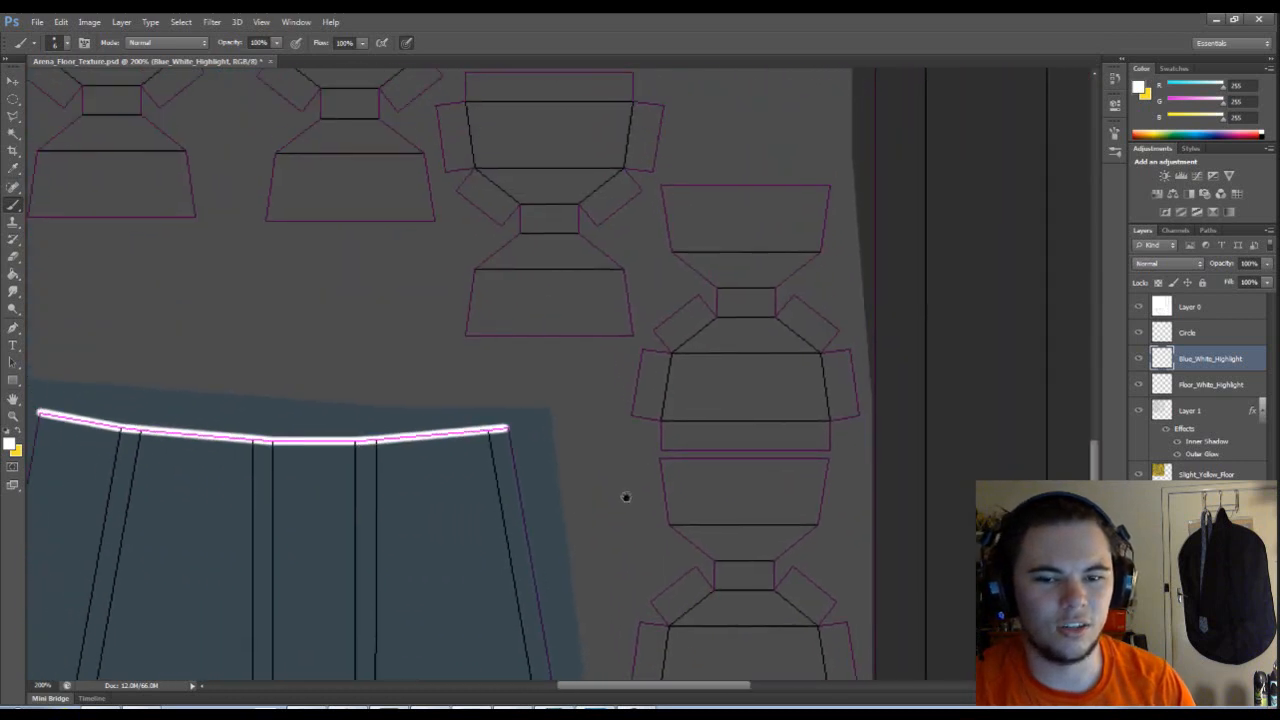
pyautogui.moveTo(589, 339); pyautogui.dragTo(626, 498)
pyautogui.moveTo(540, 315); pyautogui.dragTo(652, 514)
pyautogui.moveTo(399, 344)
pyautogui.mouseDown()
pyautogui.moveTo(508, 363)
pyautogui.moveTo(600, 345)
pyautogui.mouseUp()
pyautogui.moveTo(440, 386); pyautogui.dragTo(780, 230)
pyautogui.moveTo(438, 410)
pyautogui.mouseDown()
pyautogui.moveTo(629, 323)
pyautogui.moveTo(760, 240)
pyautogui.mouseUp()
pyautogui.moveTo(662, 448)
pyautogui.mouseDown()
pyautogui.moveTo(725, 421)
pyautogui.moveTo(508, 391)
pyautogui.mouseUp()
pyautogui.moveTo(754, 377); pyautogui.dragTo(574, 357)
pyautogui.moveTo(749, 266)
pyautogui.mouseDown()
pyautogui.moveTo(645, 415)
pyautogui.moveTo(667, 400)
pyautogui.mouseUp()
pyautogui.moveTo(469, 407); pyautogui.dragTo(497, 422)
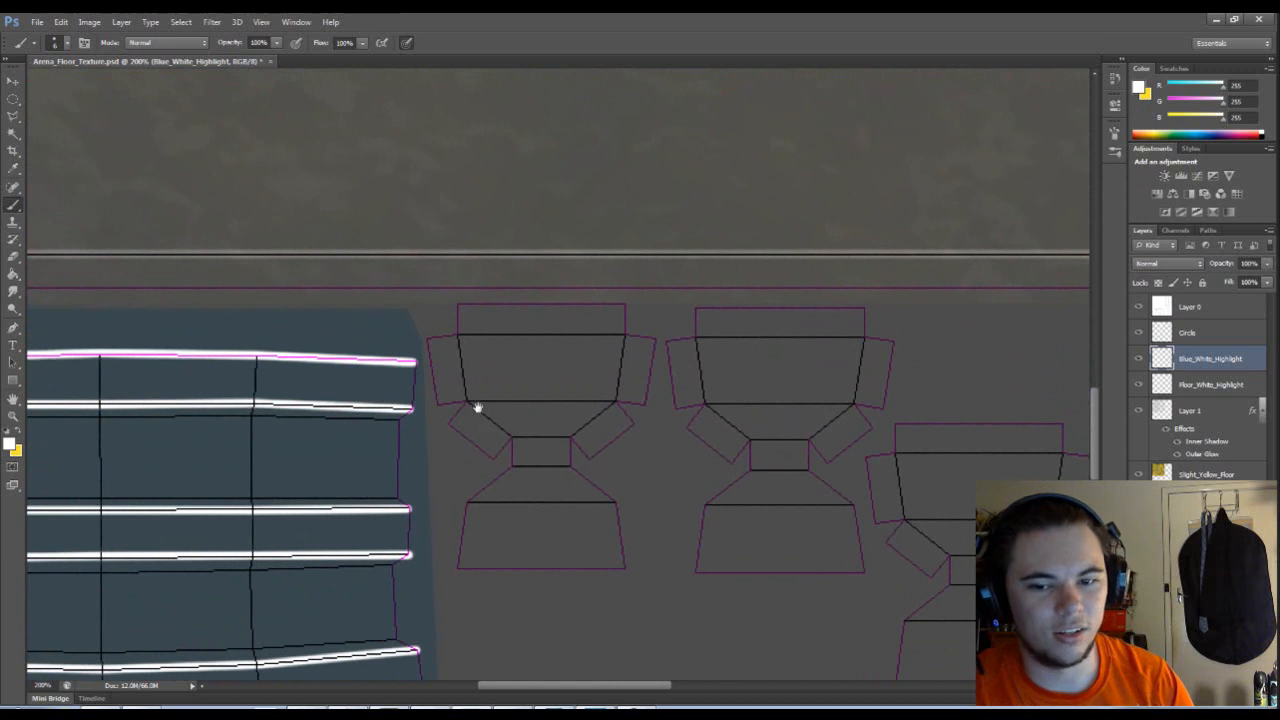
pyautogui.moveTo(614, 480); pyautogui.dragTo(817, 394)
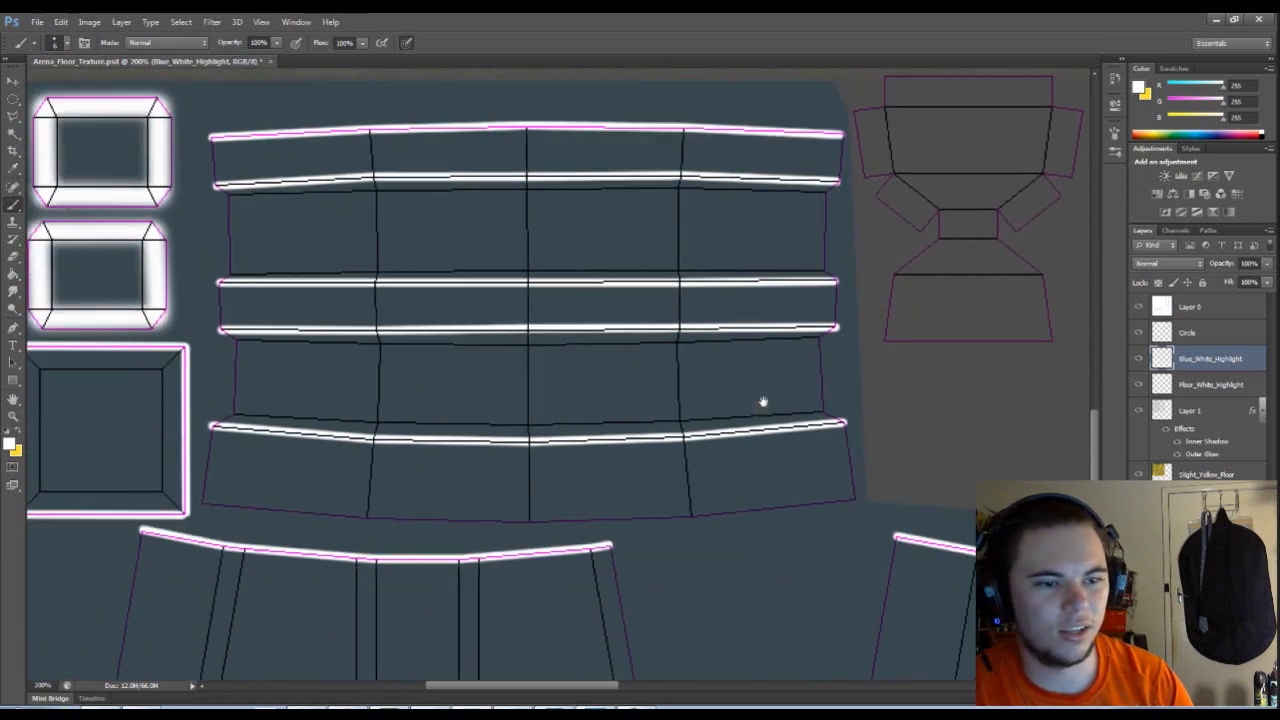
# - Set the Blue_White_Highlight layer's blend mode to Overlay and its opacity to 30%
pyautogui.click(1185, 265)
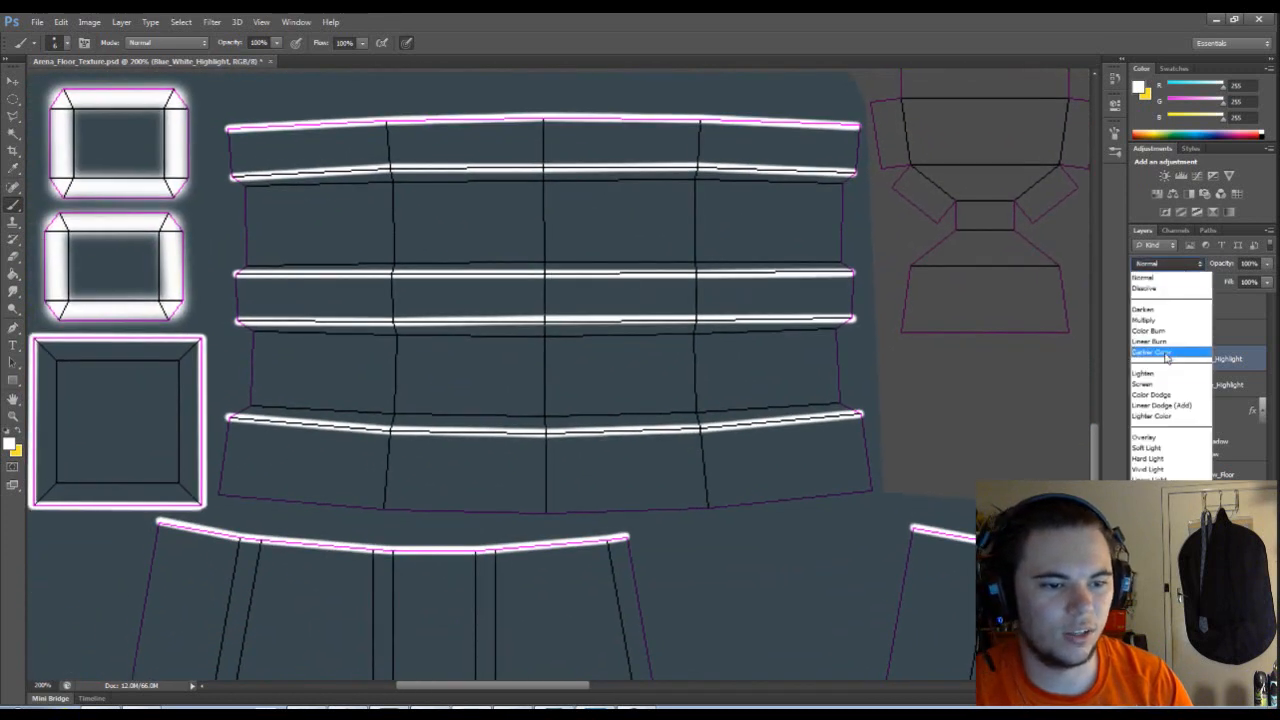
pyautogui.click(1135, 426)
pyautogui.click(1248, 263)
pyautogui.write('50')
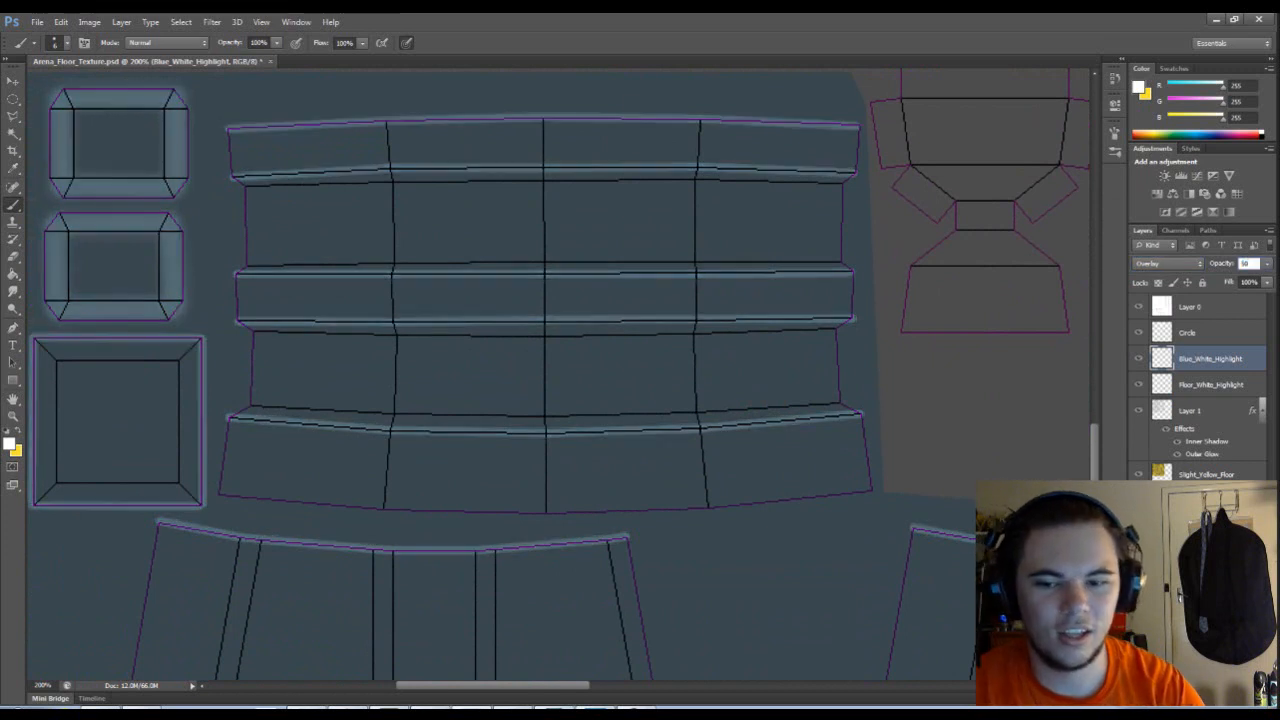
pyautogui.write('30')
pyautogui.press('Return')
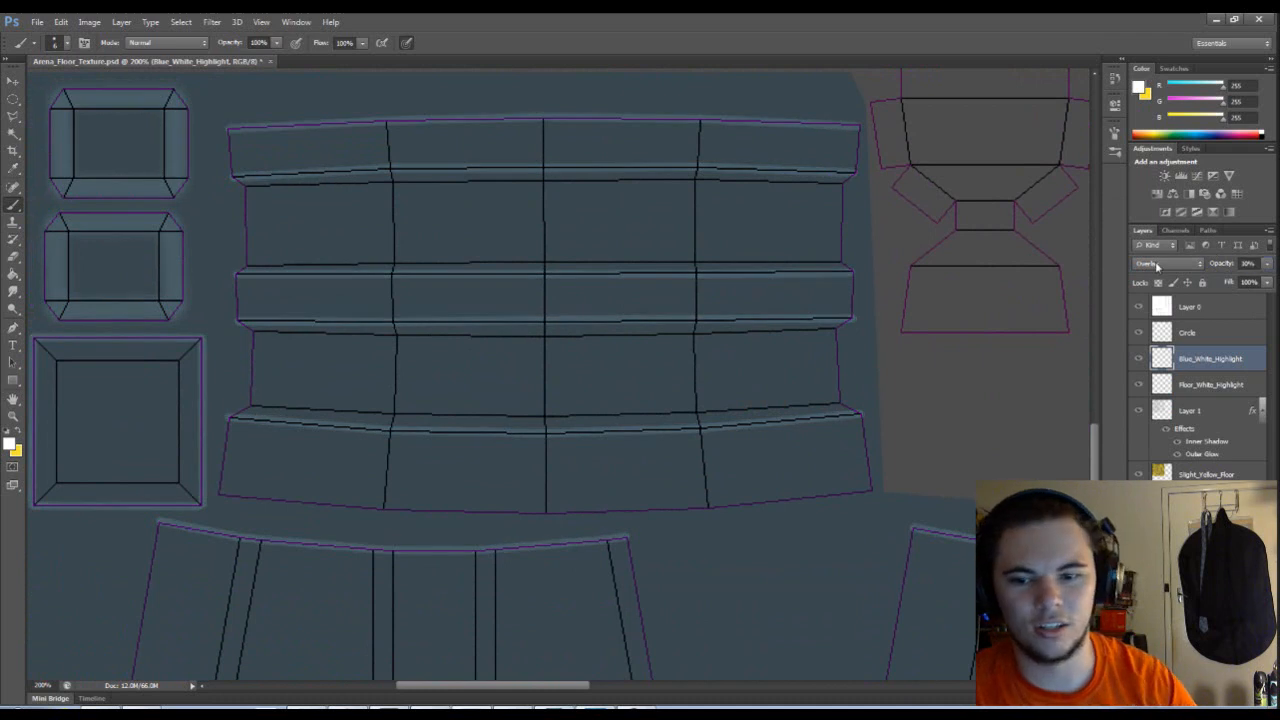
pyautogui.moveTo(776, 235); pyautogui.dragTo(746, 251)
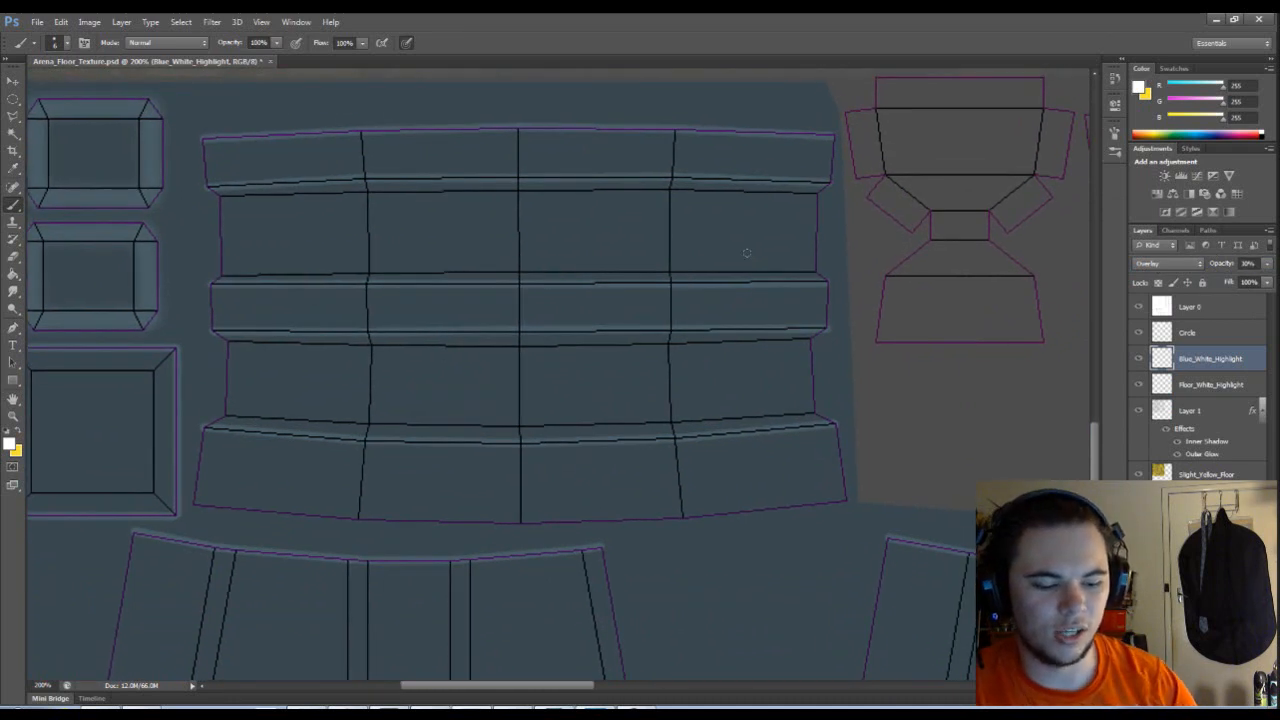
# - Create a new layer above Blue_White_Highlight and name it Grey_White_Highlight
pyautogui.hotkey('ctrl', '-')
pyautogui.scroll(-2, 670, 310)
pyautogui.hscroll(2, 670, 310)
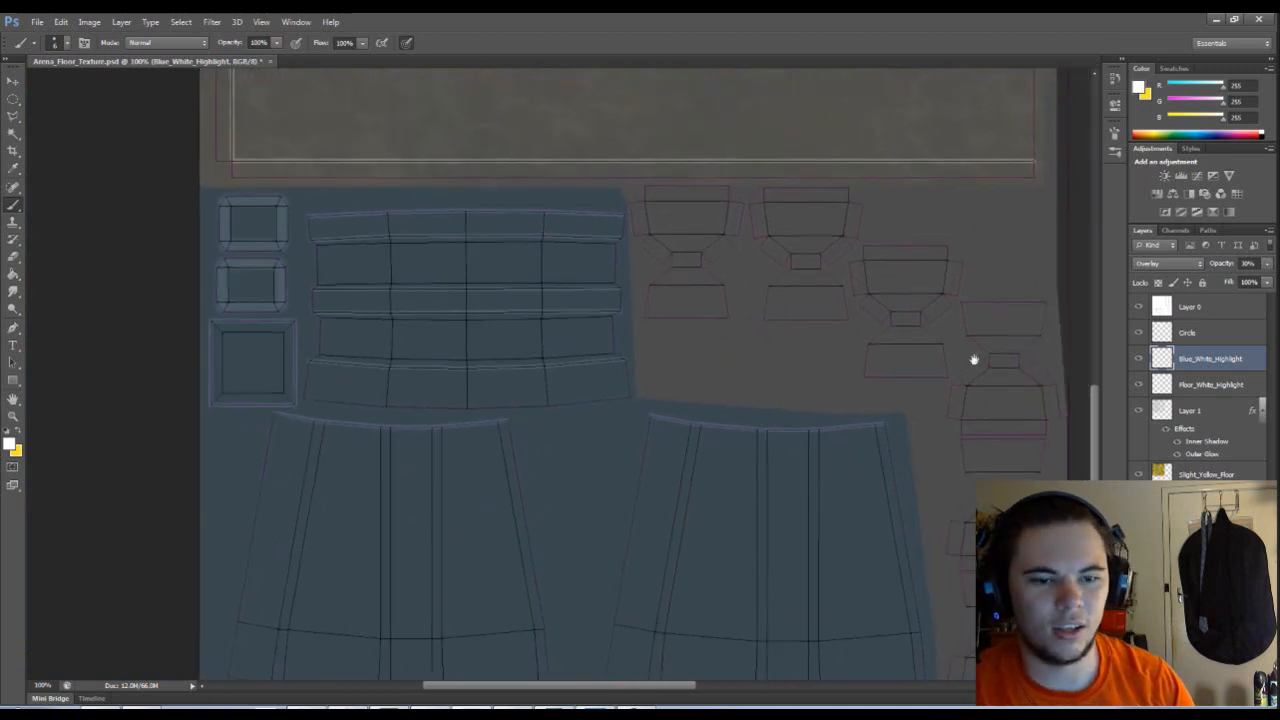
pyautogui.scroll(1, 717, 406)
pyautogui.hscroll(2, 717, 406)
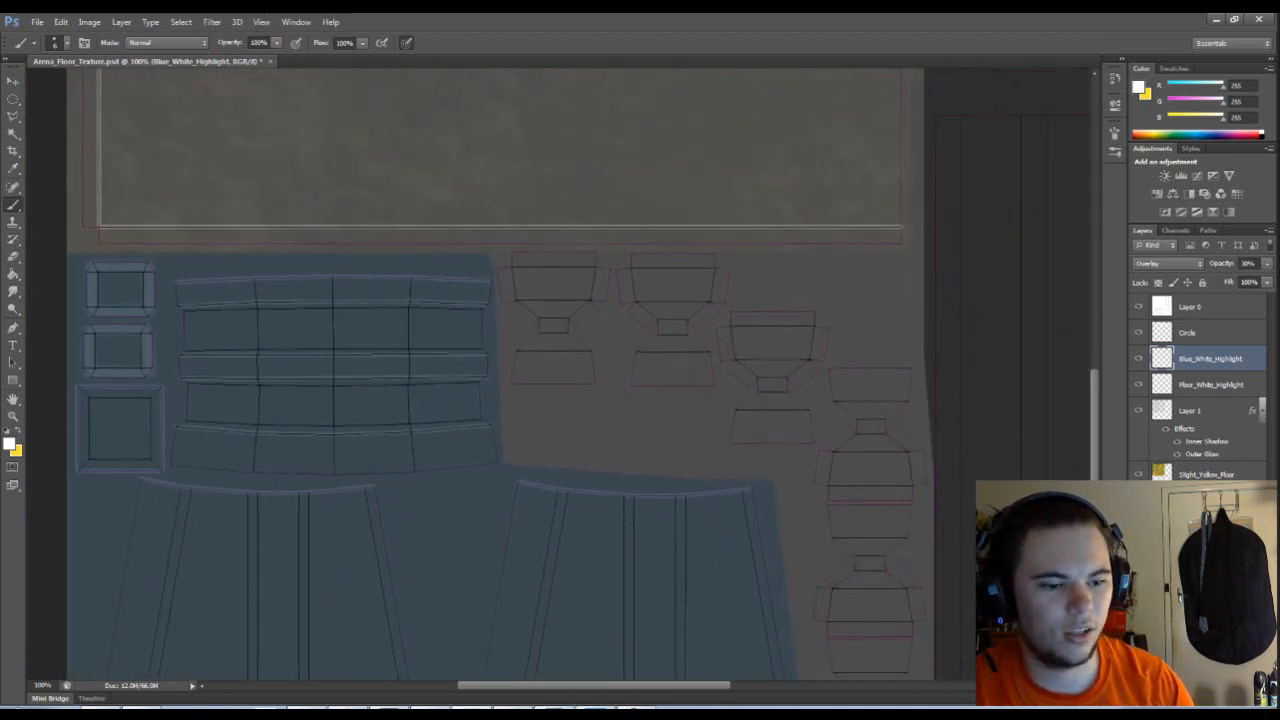
pyautogui.hotkey('ctrl', 'shift', 'alt', 'n')
pyautogui.doubleClick(1200, 359)
pyautogui.write('G')
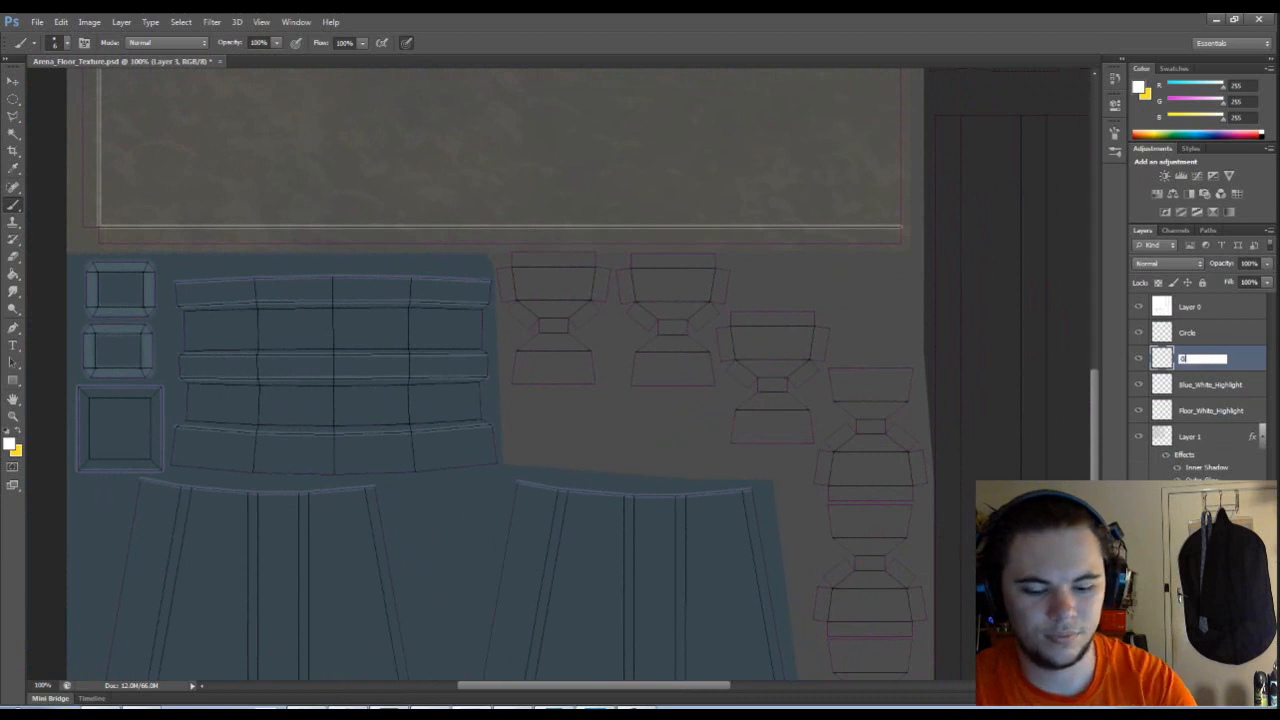
pyautogui.write('rey_Wh')
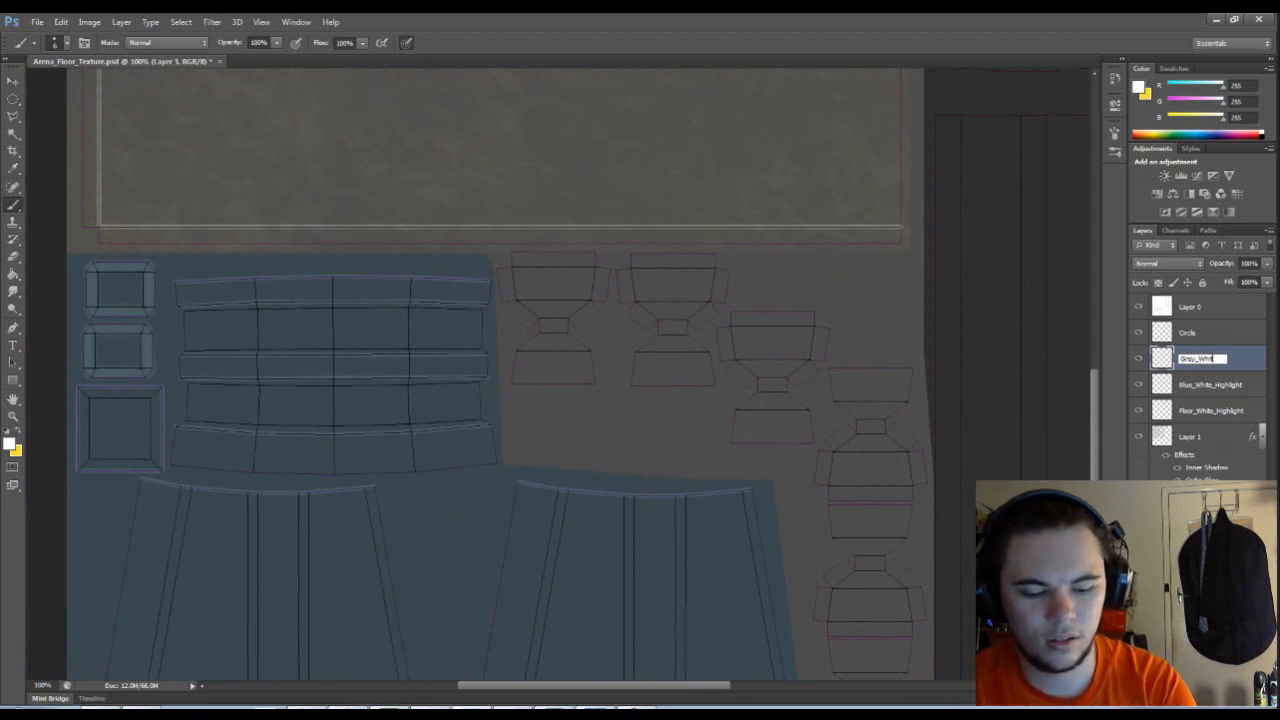
pyautogui.write('ite_Highl')
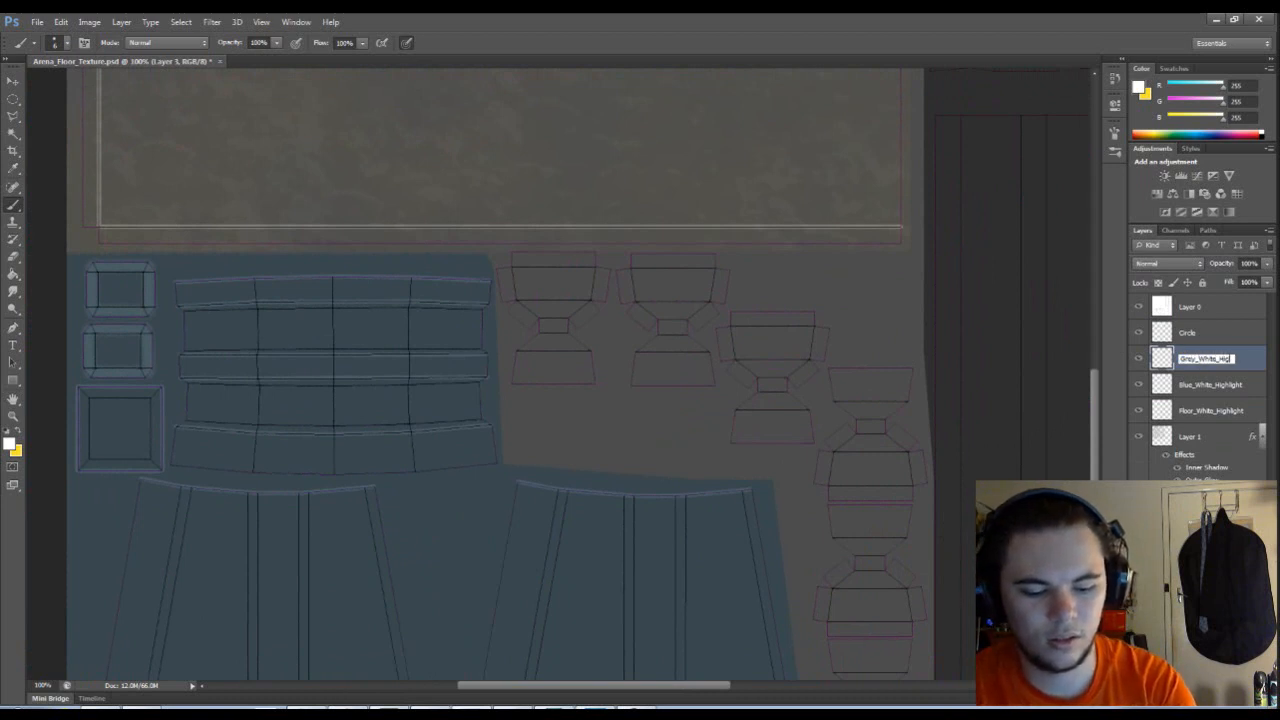
pyautogui.write('ight')
pyautogui.press('Return')
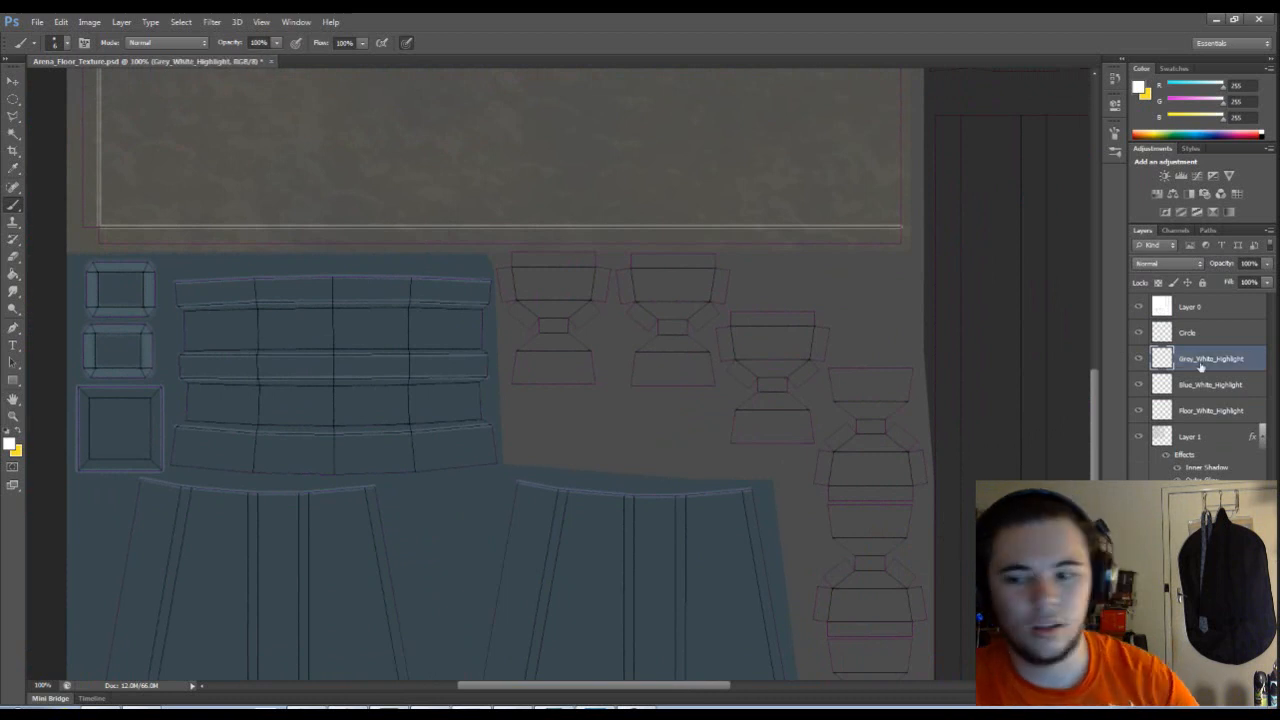
# - Set the brush size to 4 px for highlighting the first grey hourglass-shaped piece beside the blue area
pyautogui.scroll(3, 657, 358)
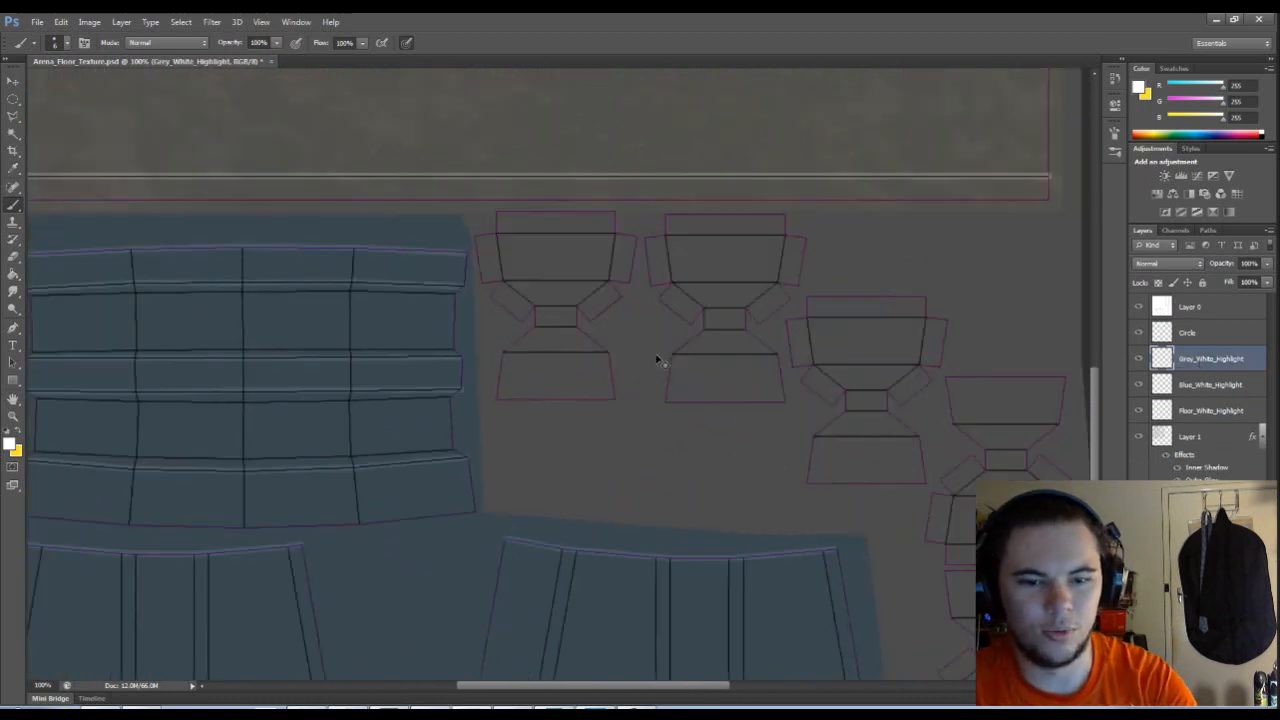
pyautogui.scroll(1, 657, 358)
pyautogui.moveTo(542, 246); pyautogui.dragTo(566, 318)
pyautogui.rightClick(566, 318)
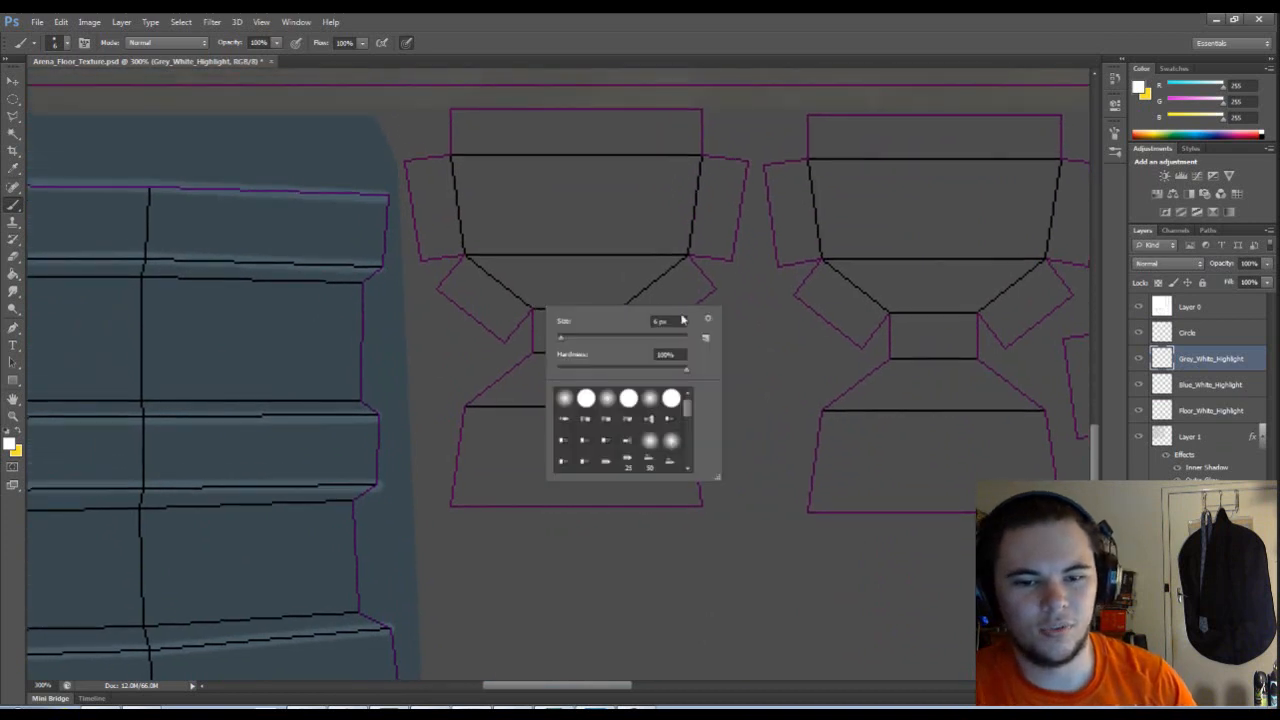
pyautogui.write('4')
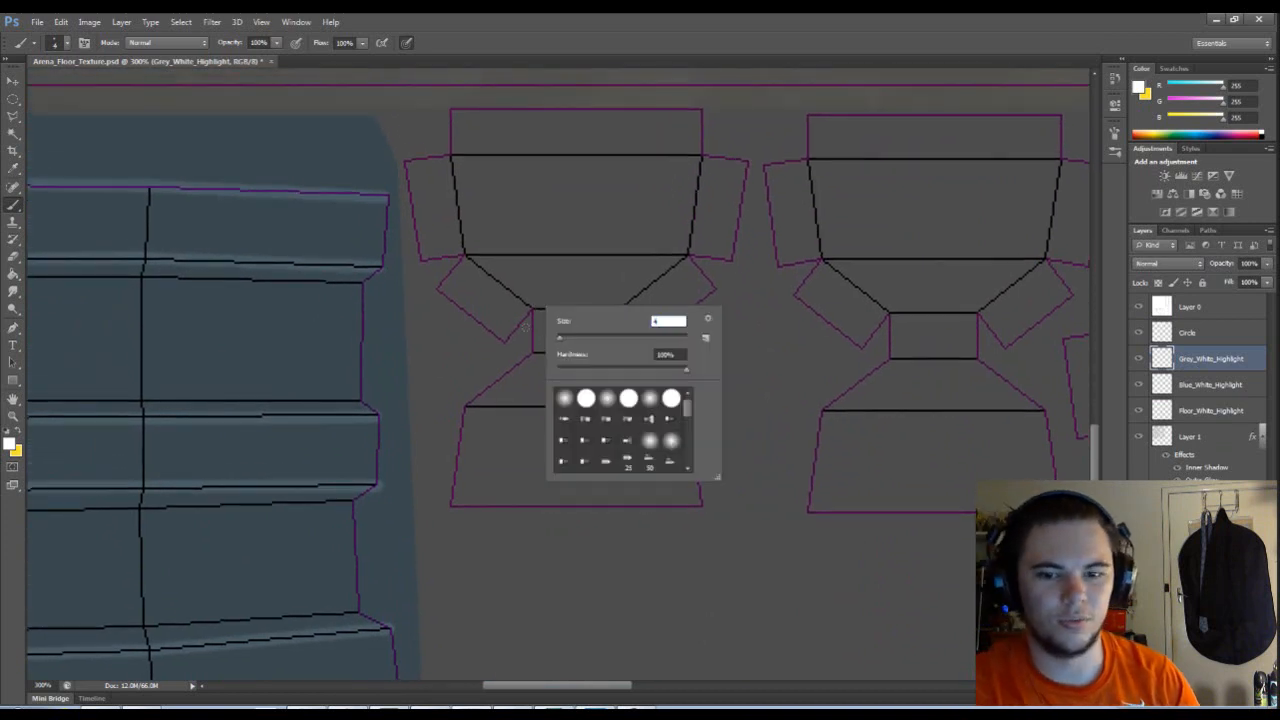
pyautogui.press('Return')
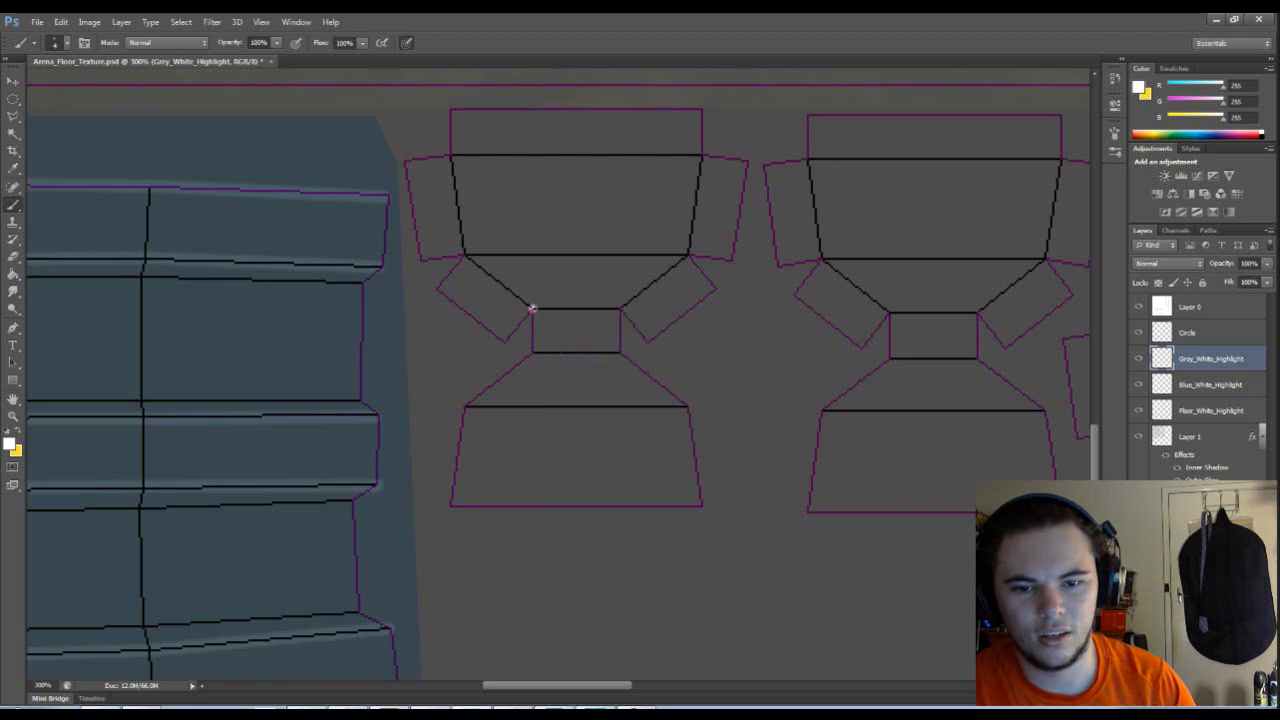
# - Paint straight white highlight lines around the whole outline of the first grey hourglass piece's upper section, skipping its inner fold line
pyautogui.click(532, 310)
pyautogui.keyDown('shift'); pyautogui.click(620, 310); pyautogui.keyUp('shift')
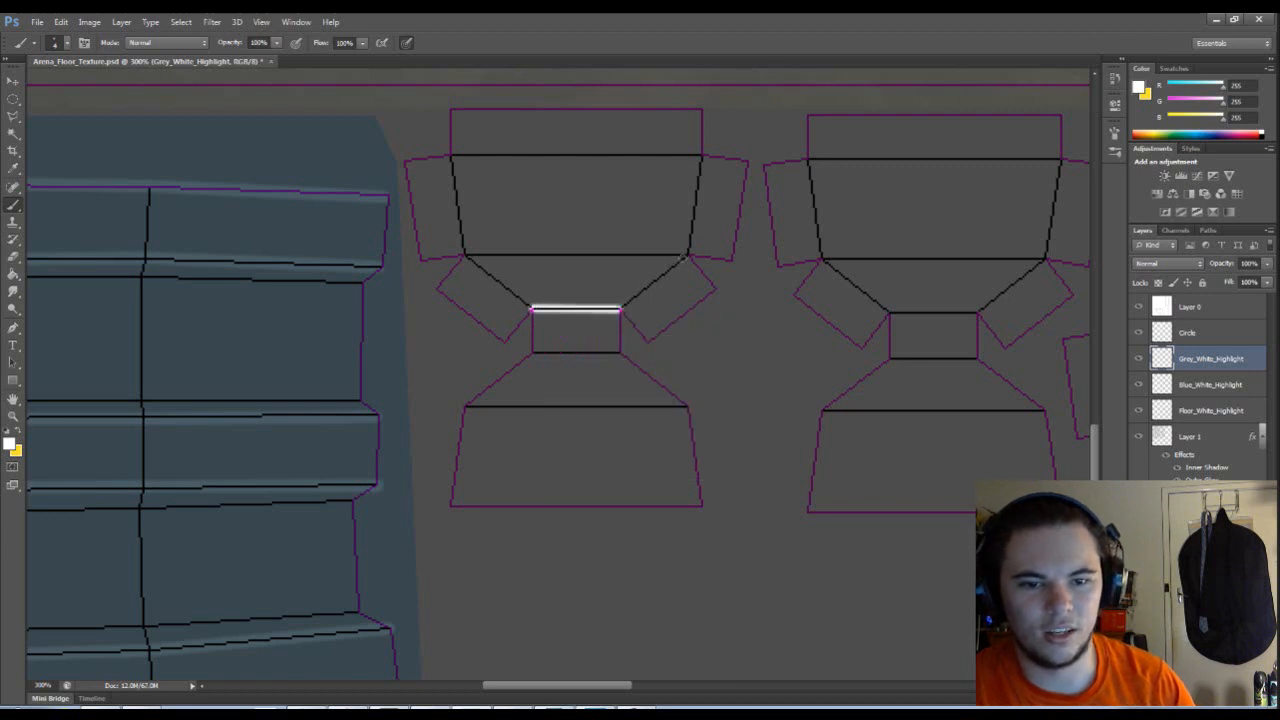
pyautogui.keyDown('shift'); pyautogui.click(686, 258); pyautogui.keyUp('shift')
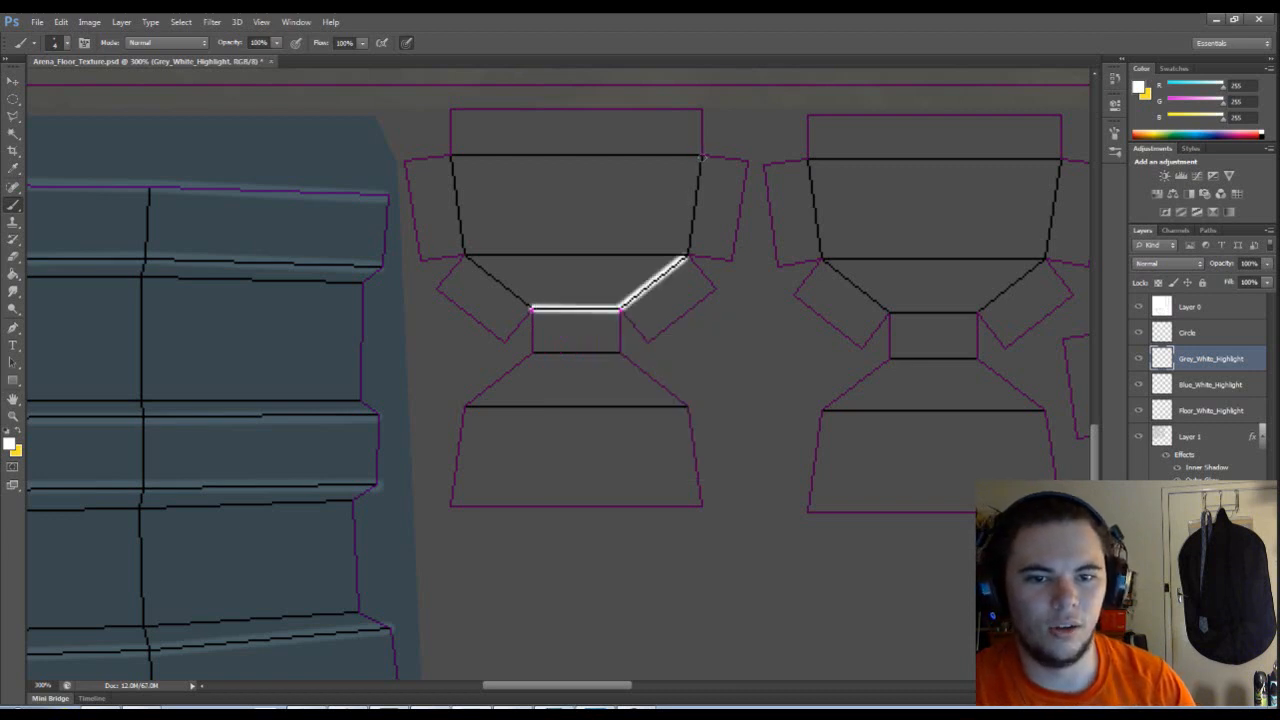
pyautogui.keyDown('shift'); pyautogui.click(700, 157); pyautogui.keyUp('shift')
pyautogui.scroll(3, 568, 229)
pyautogui.hscroll(-1, 568, 229)
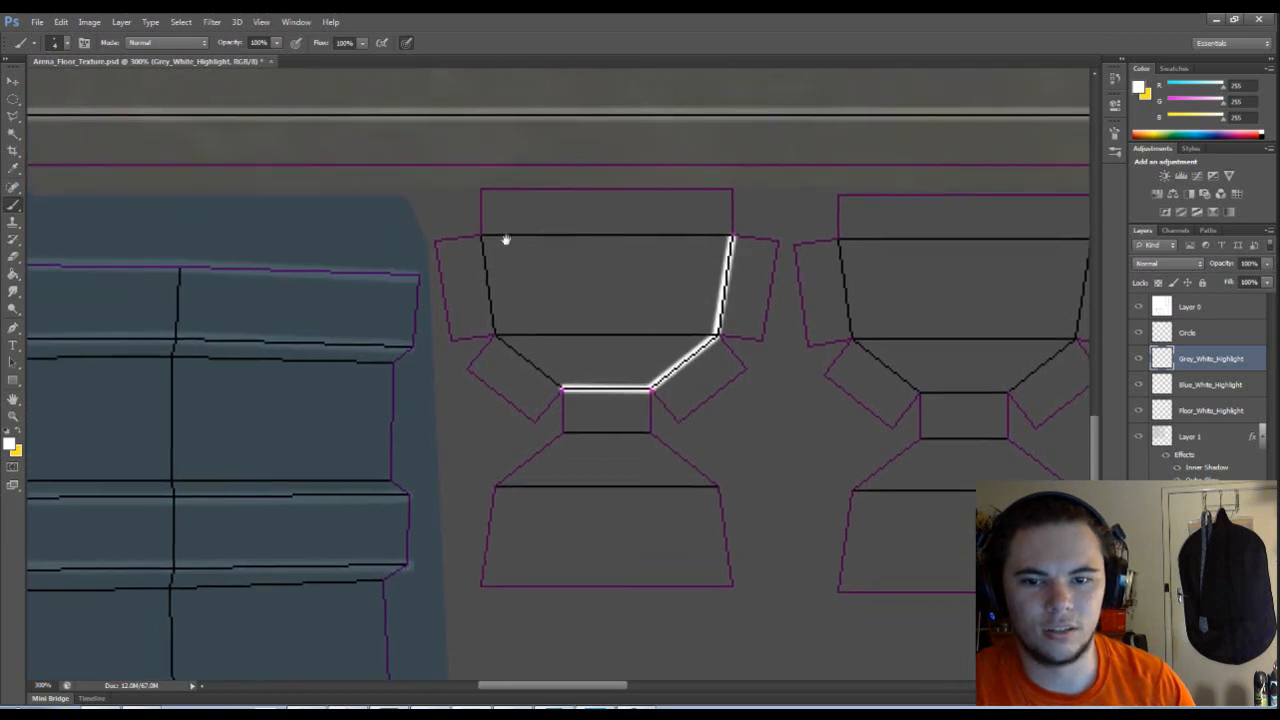
pyautogui.keyDown('shift'); pyautogui.click(483, 237); pyautogui.keyUp('shift')
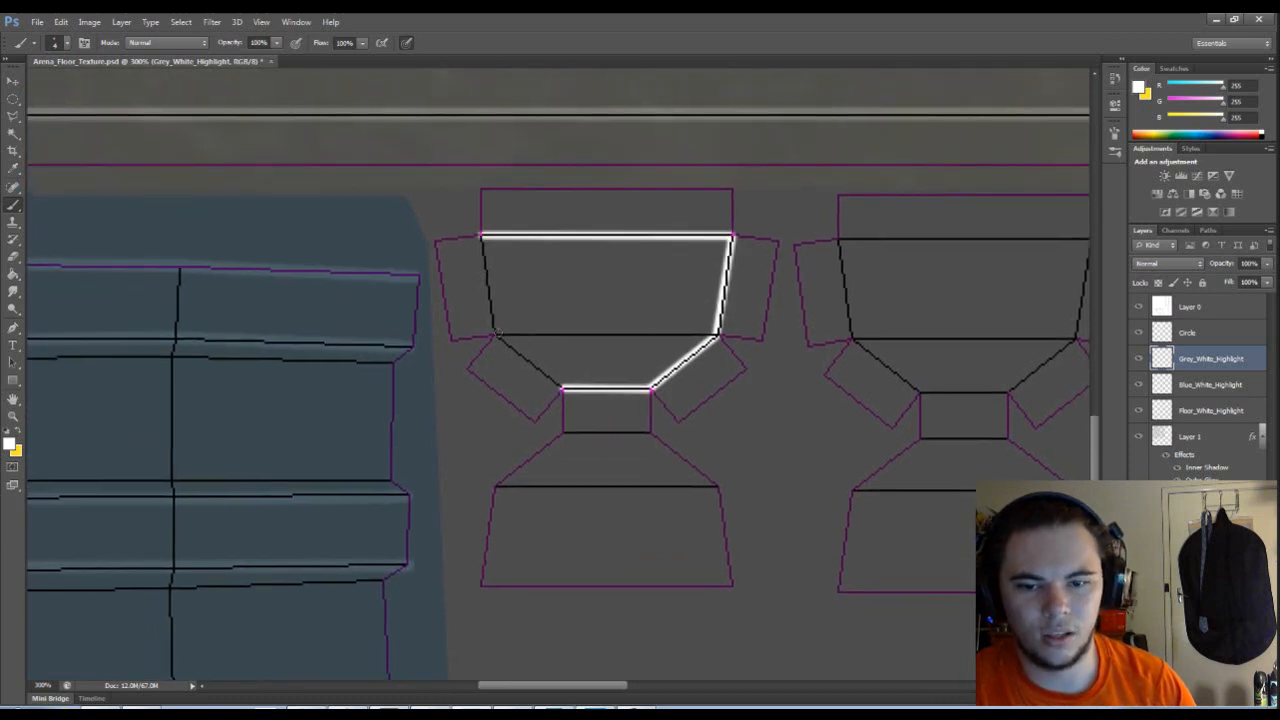
pyautogui.keyDown('shift'); pyautogui.click(495, 333); pyautogui.keyUp('shift')
pyautogui.keyDown('shift'); pyautogui.click(563, 388); pyautogui.keyUp('shift')
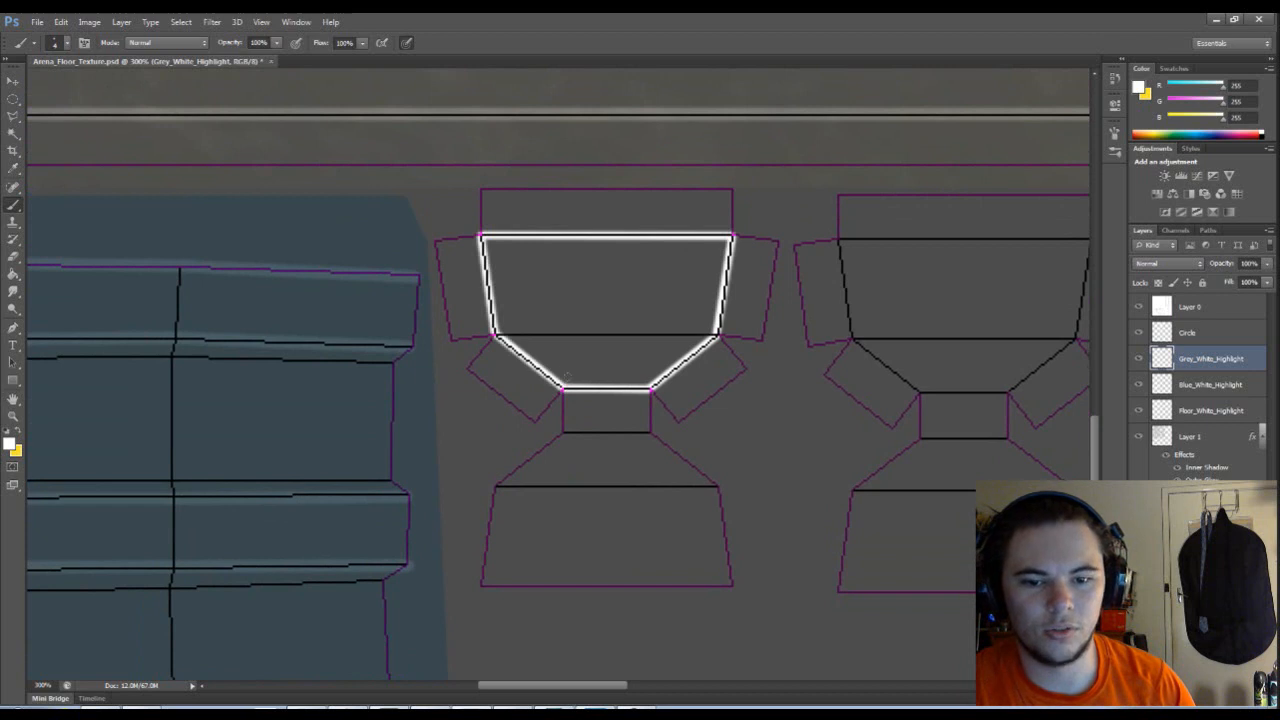
pyautogui.moveTo(527, 380); pyautogui.dragTo(563, 377)
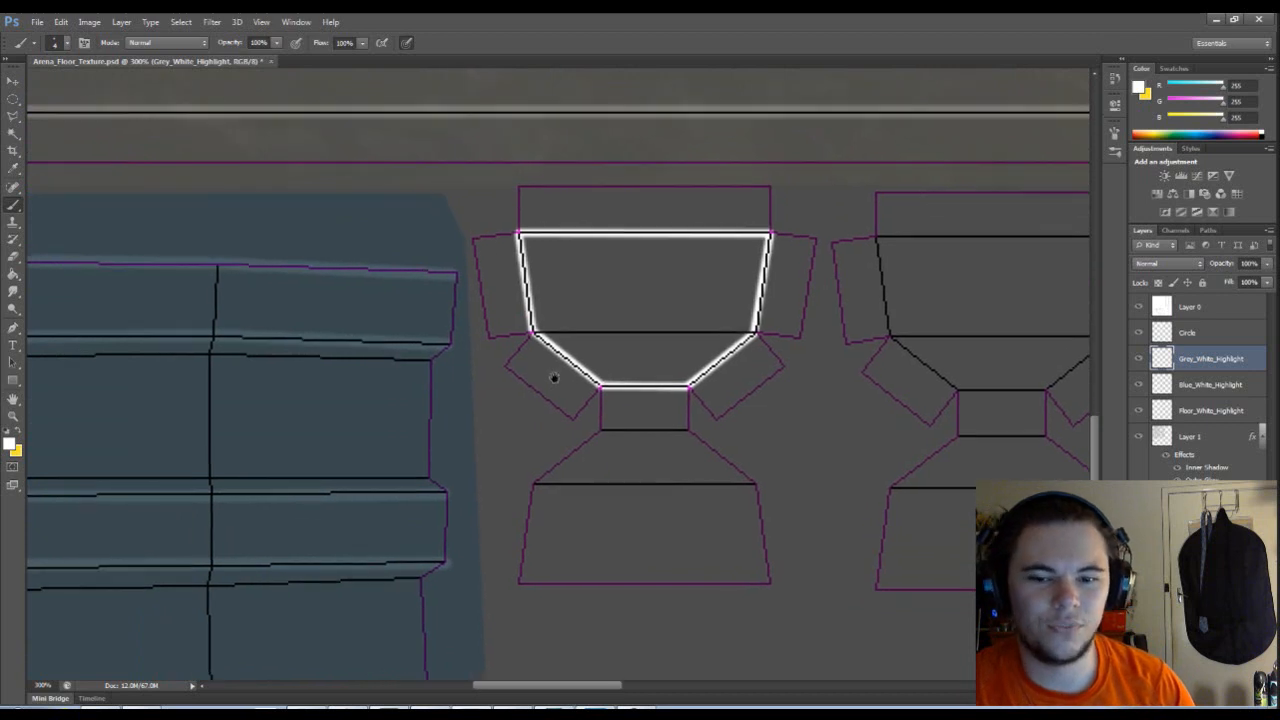
pyautogui.keyDown('shift'); pyautogui.click(505, 364); pyautogui.keyUp('shift')
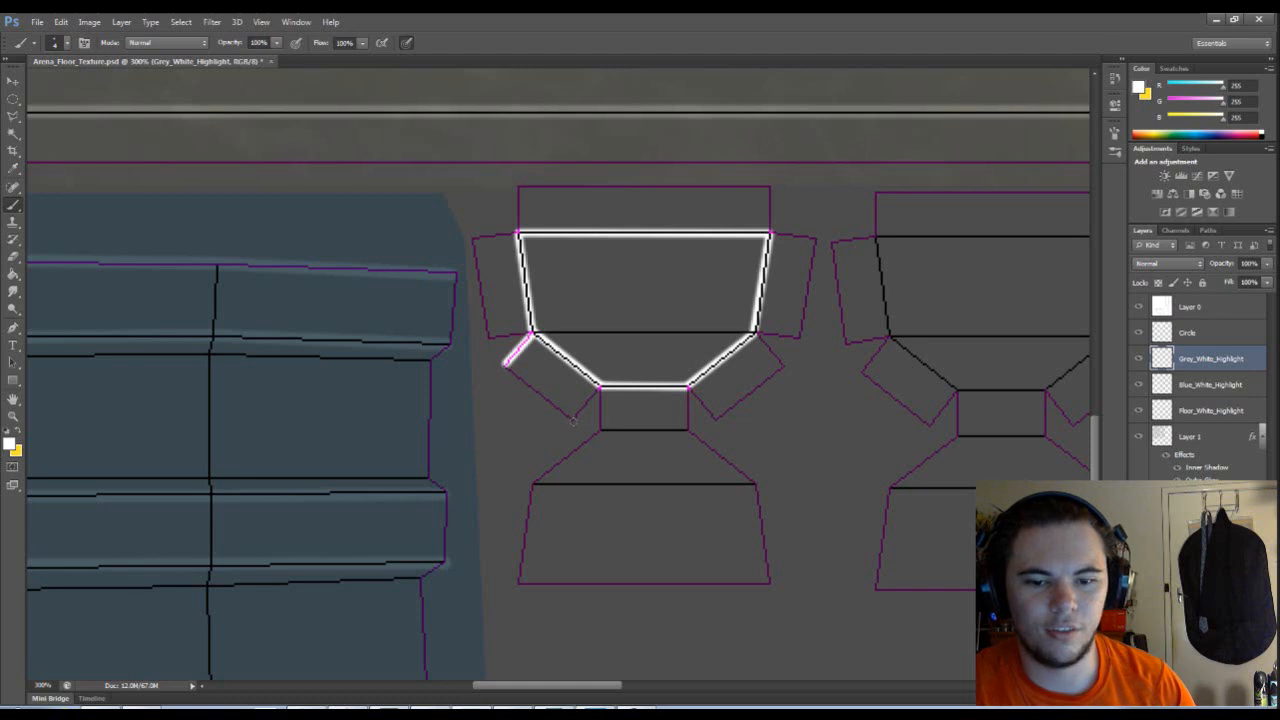
pyautogui.keyDown('shift'); pyautogui.click(572, 419); pyautogui.keyUp('shift')
pyautogui.keyDown('shift'); pyautogui.click(600, 385); pyautogui.keyUp('shift')
pyautogui.keyDown('shift'); pyautogui.click(600, 432); pyautogui.keyUp('shift')
pyautogui.keyDown('shift'); pyautogui.click(688, 432); pyautogui.keyUp('shift')
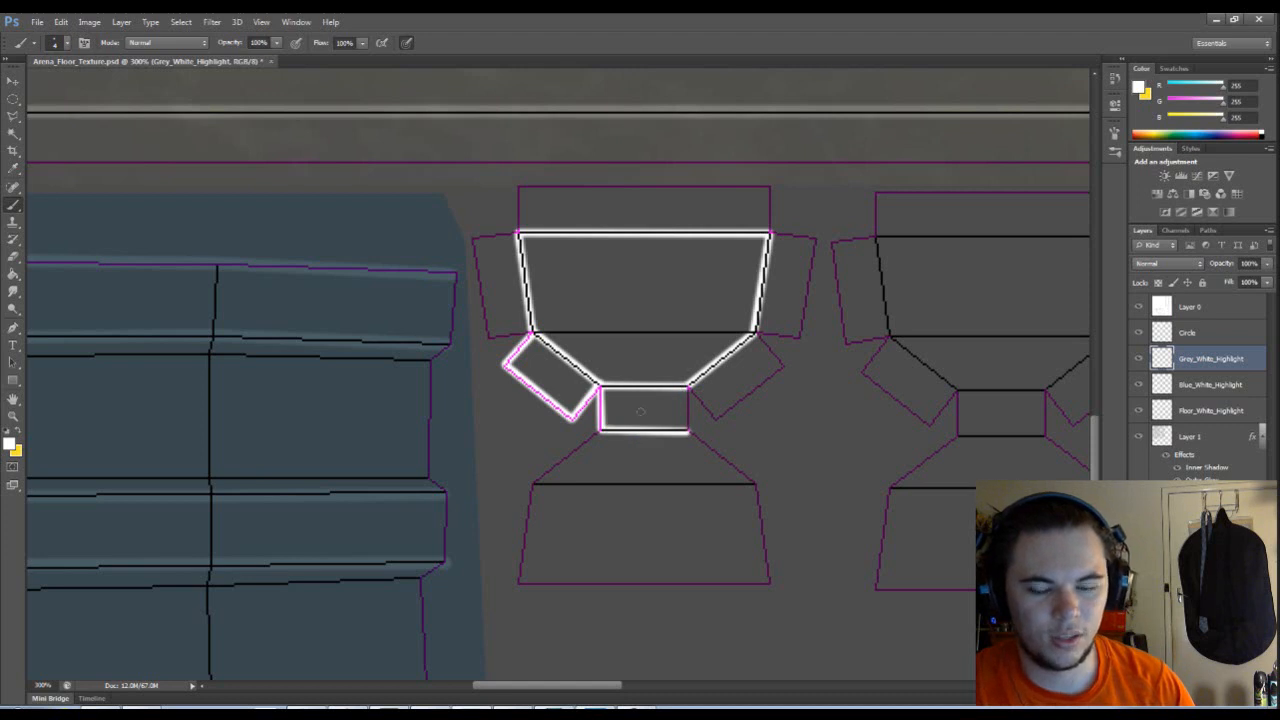
pyautogui.hotkey('ctrl', 'alt', 'z')
pyautogui.hotkey('ctrl', 'alt', 'z')
pyautogui.hotkey('ctrl', 'alt', 'z')
pyautogui.hotkey('ctrl', 'alt', 'z')
pyautogui.hotkey('ctrl', 'alt', 'z')
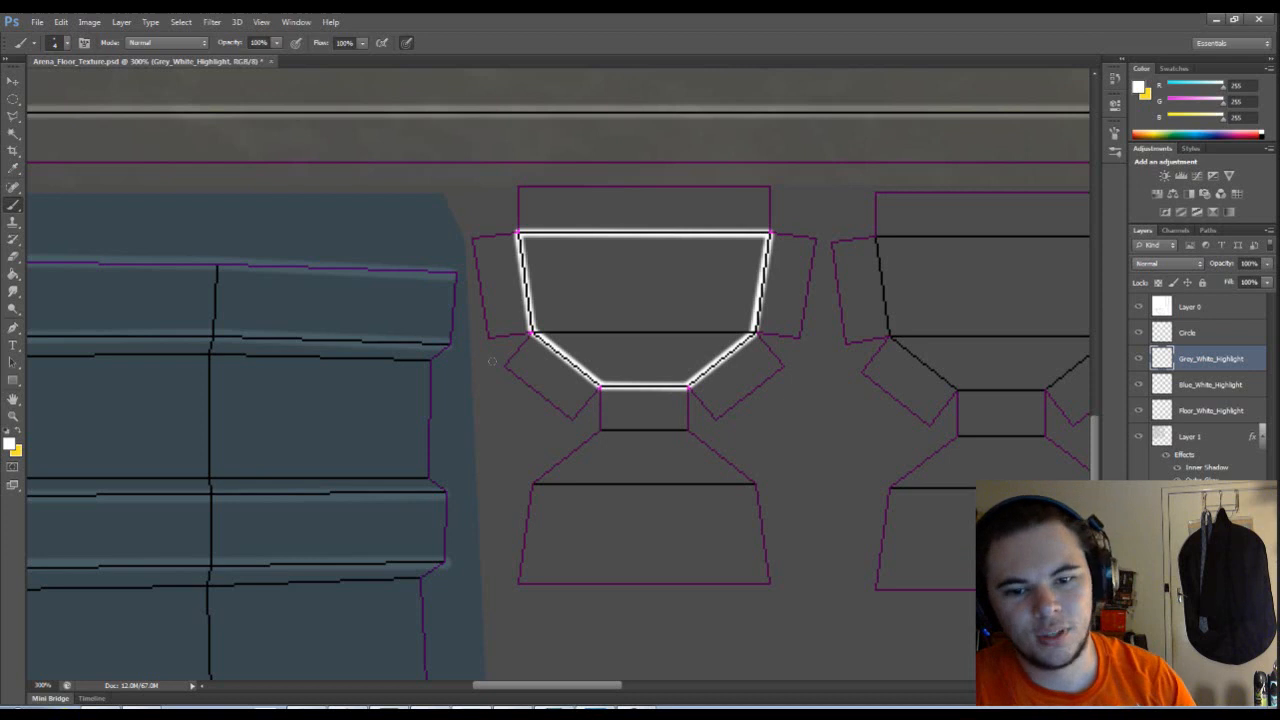
# - Paint straight white highlights along the outer edges of the first grey piece's top flap and two upper side flaps
pyautogui.click(472, 240)
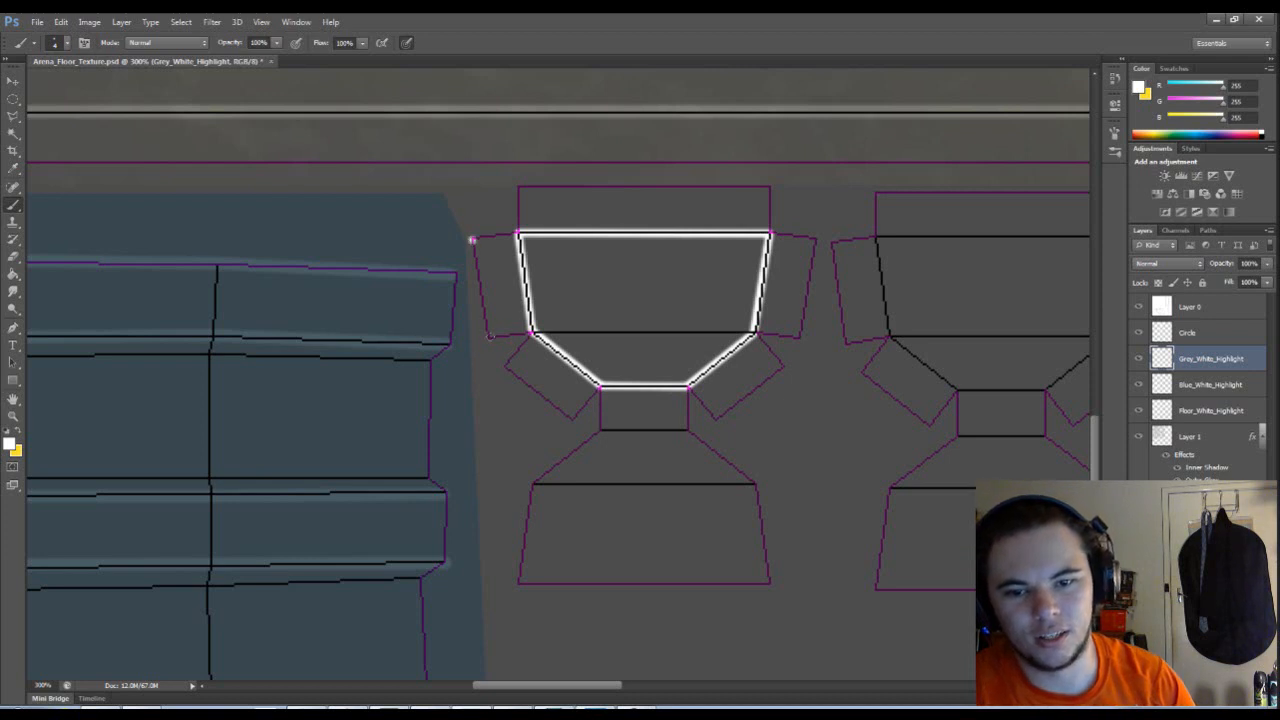
pyautogui.keyDown('shift'); pyautogui.click(489, 336); pyautogui.keyUp('shift')
pyautogui.click(519, 186)
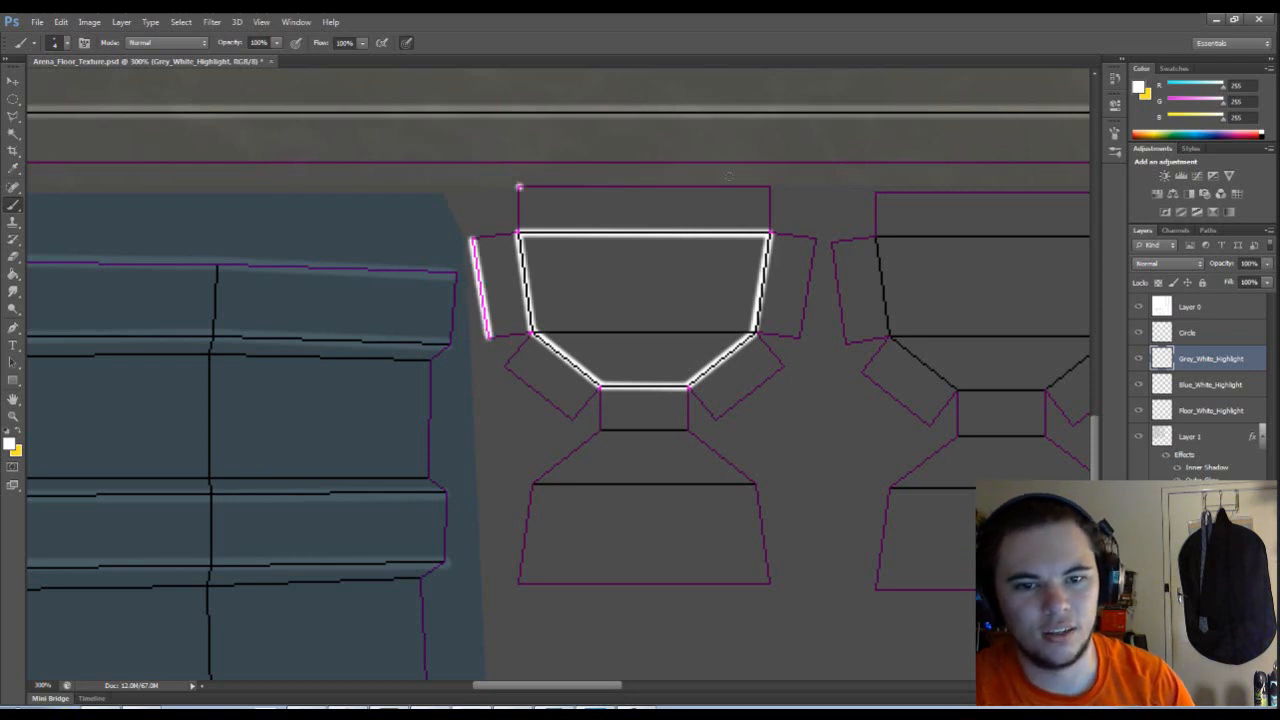
pyautogui.keyDown('shift'); pyautogui.click(770, 185); pyautogui.keyUp('shift')
pyautogui.click(815, 239)
pyautogui.keyDown('shift'); pyautogui.click(798, 338); pyautogui.keyUp('shift')
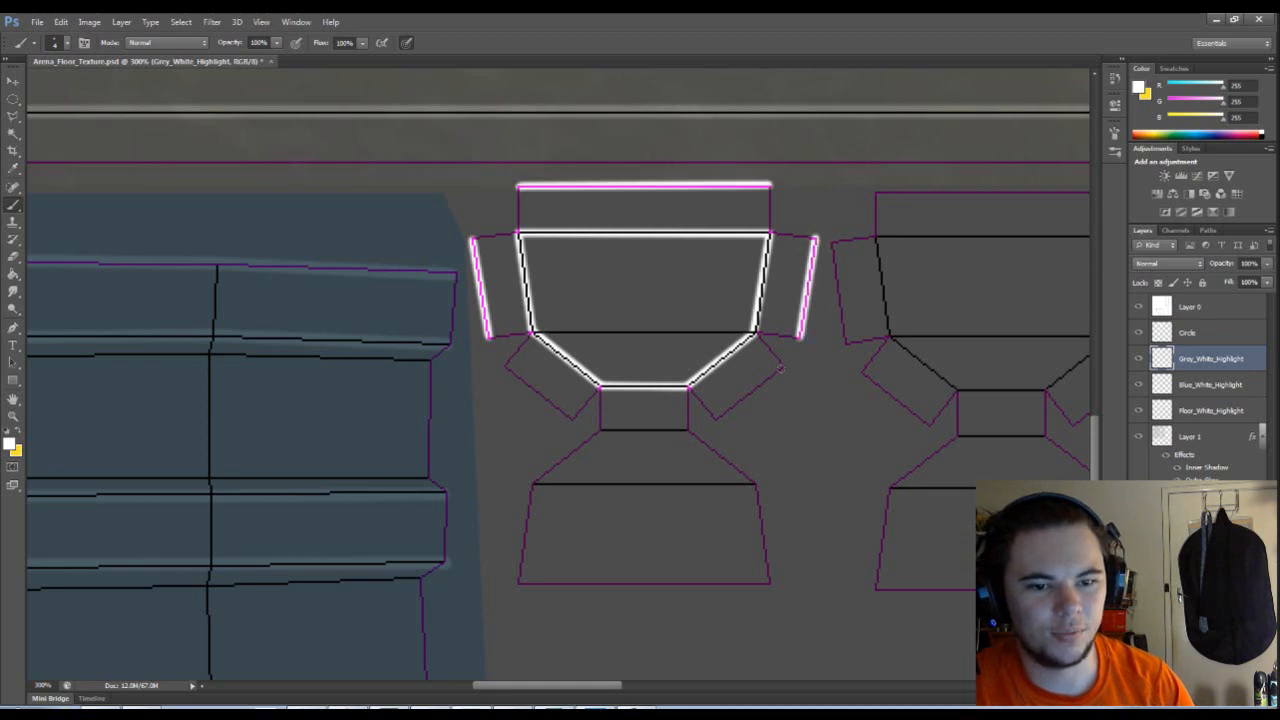
# - Paint straight white highlights along the outer edges of the first grey piece's two diagonal flaps
pyautogui.click(784, 367)
pyautogui.keyDown('shift'); pyautogui.click(718, 418); pyautogui.keyUp('shift')
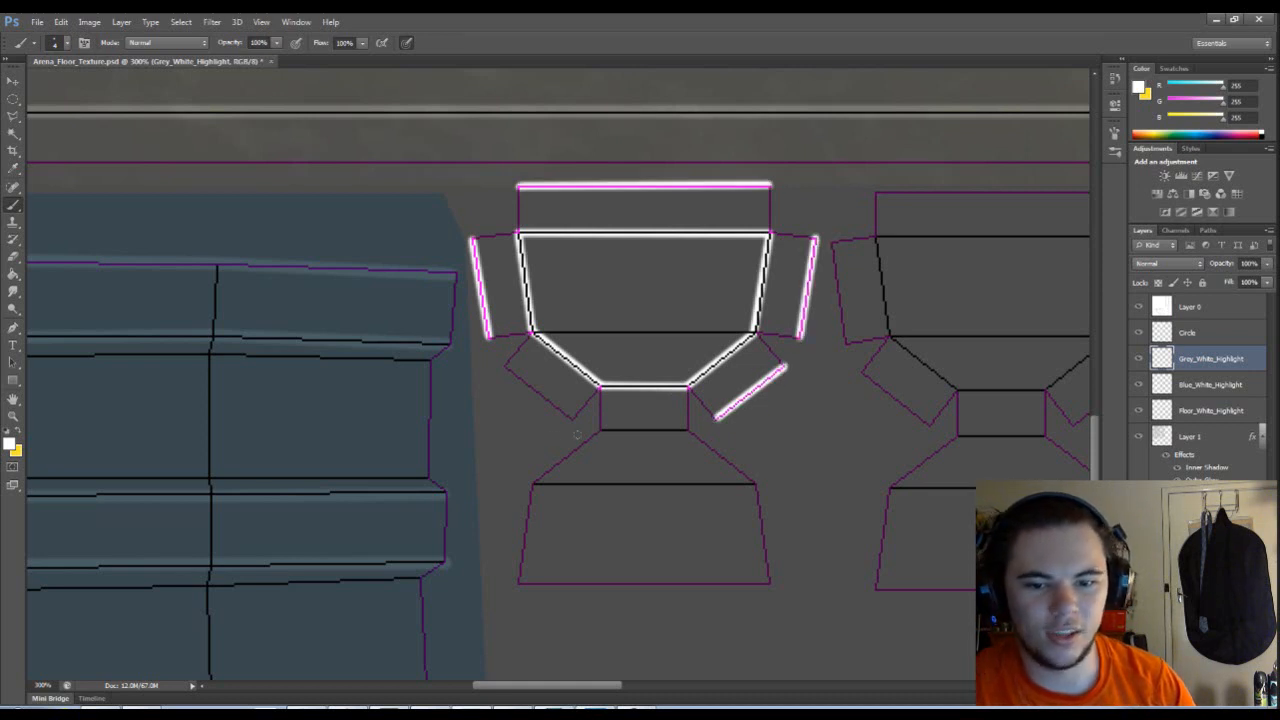
pyautogui.click(573, 419)
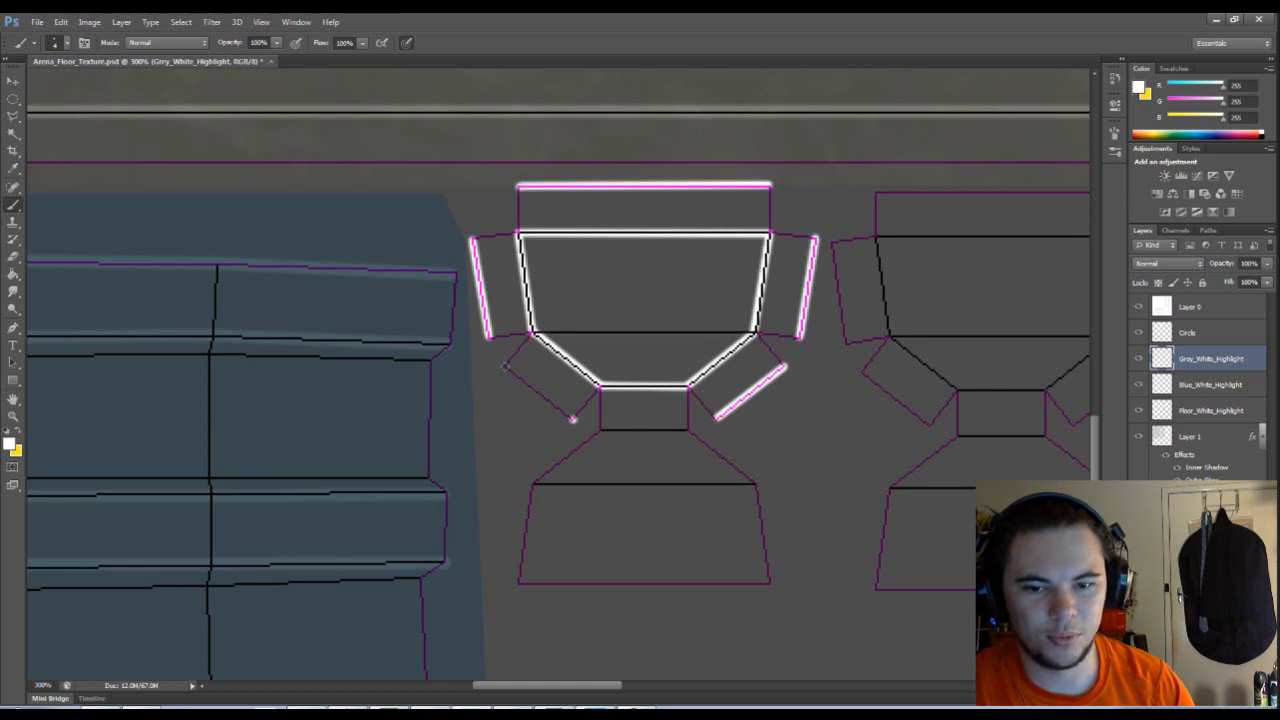
pyautogui.keyDown('shift'); pyautogui.click(505, 366); pyautogui.keyUp('shift')
# - Highlight the lower edge of the first grey piece's narrow neck and continue around the outline of its lower section
pyautogui.click(599, 430)
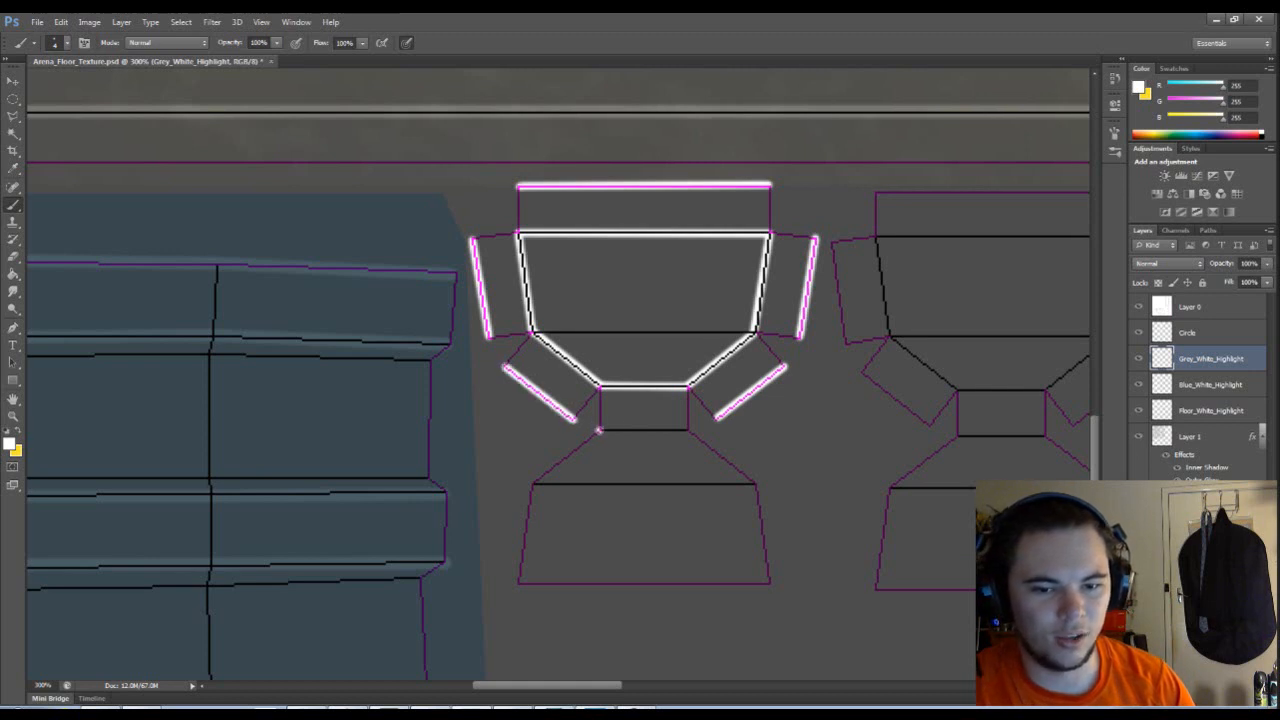
pyautogui.keyDown('shift'); pyautogui.click(688, 430); pyautogui.keyUp('shift')
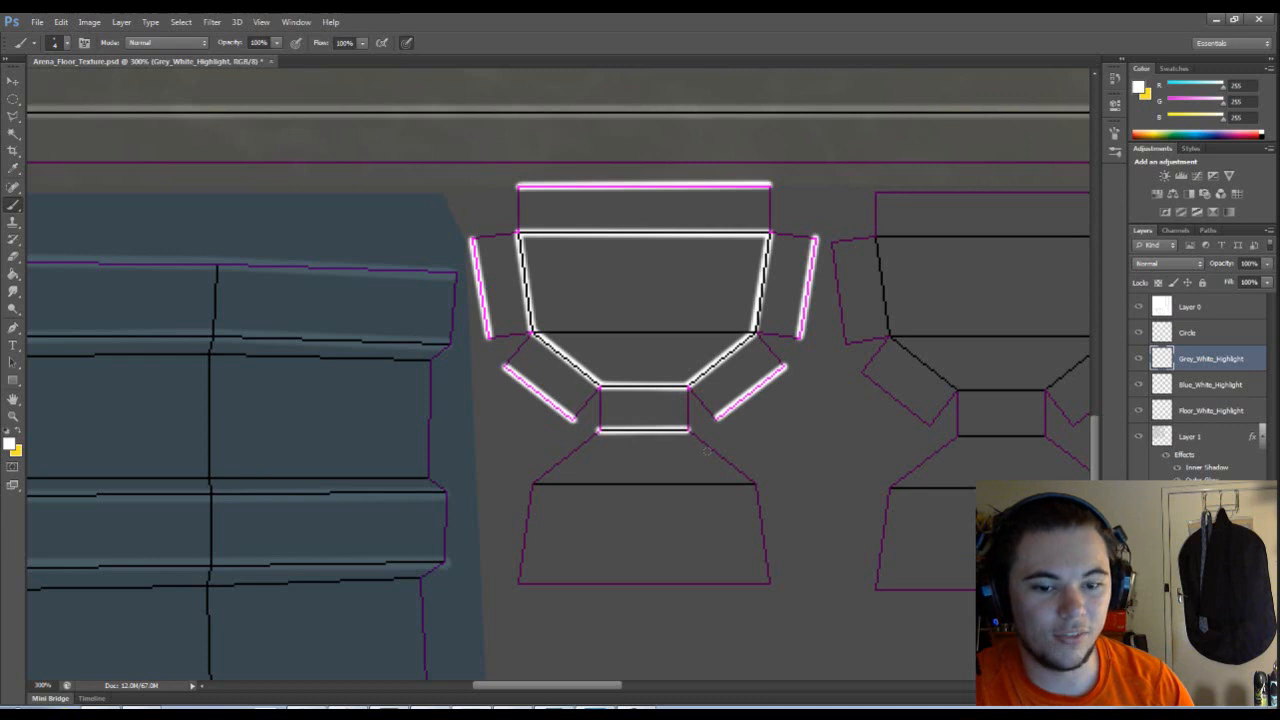
pyautogui.keyDown('shift'); pyautogui.click(755, 482); pyautogui.keyUp('shift')
pyautogui.keyDown('shift'); pyautogui.click(768, 580); pyautogui.keyUp('shift')
pyautogui.keyDown('shift'); pyautogui.click(519, 583); pyautogui.keyUp('shift')
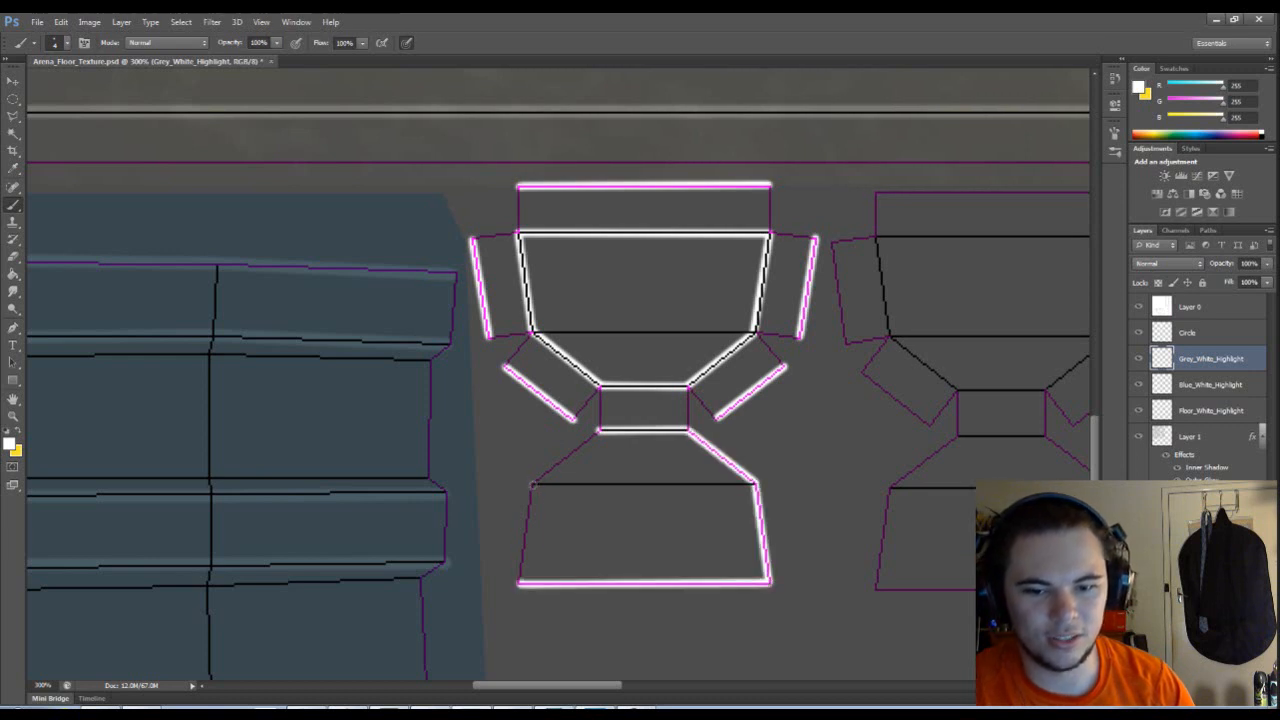
pyautogui.keyDown('shift'); pyautogui.click(533, 484); pyautogui.keyUp('shift')
pyautogui.keyDown('shift'); pyautogui.click(600, 430); pyautogui.keyUp('shift')
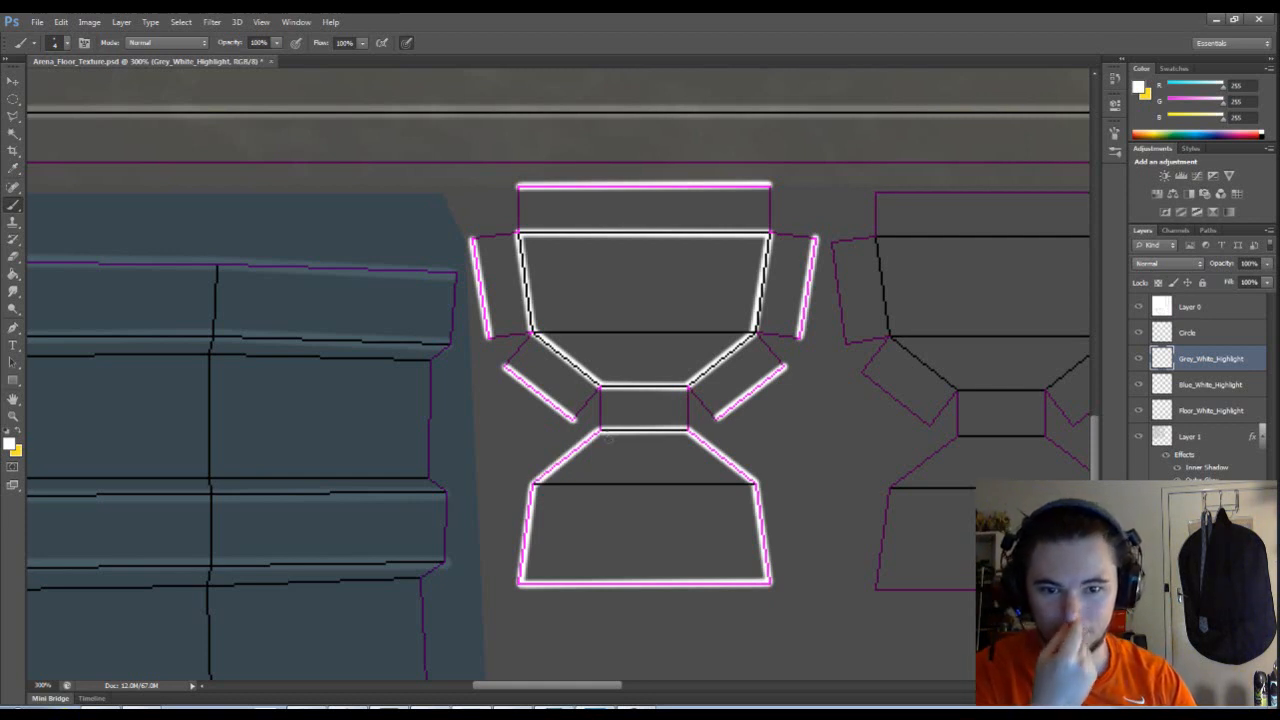
# - Set the Grey_White_Highlight layer's blend mode to Overlay and its opacity to 50%
pyautogui.click(1168, 263)
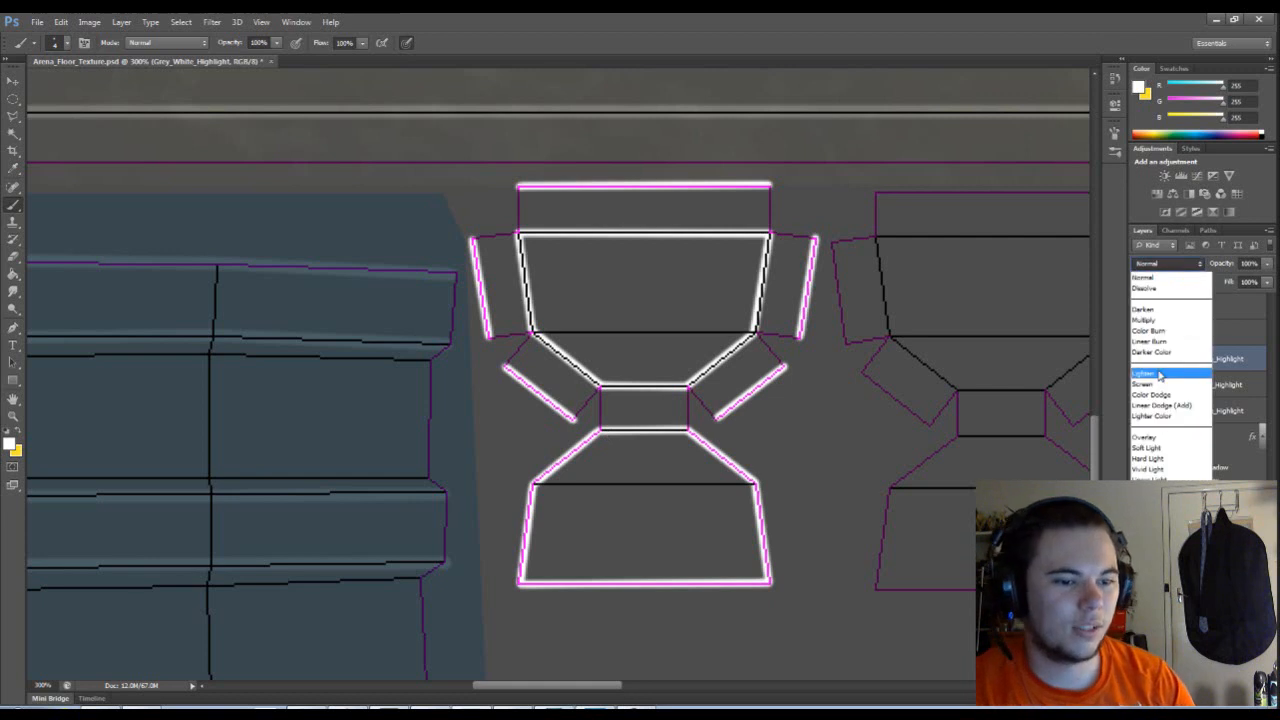
pyautogui.click(1155, 437)
pyautogui.moveTo(1259, 285); pyautogui.dragTo(1243, 281)
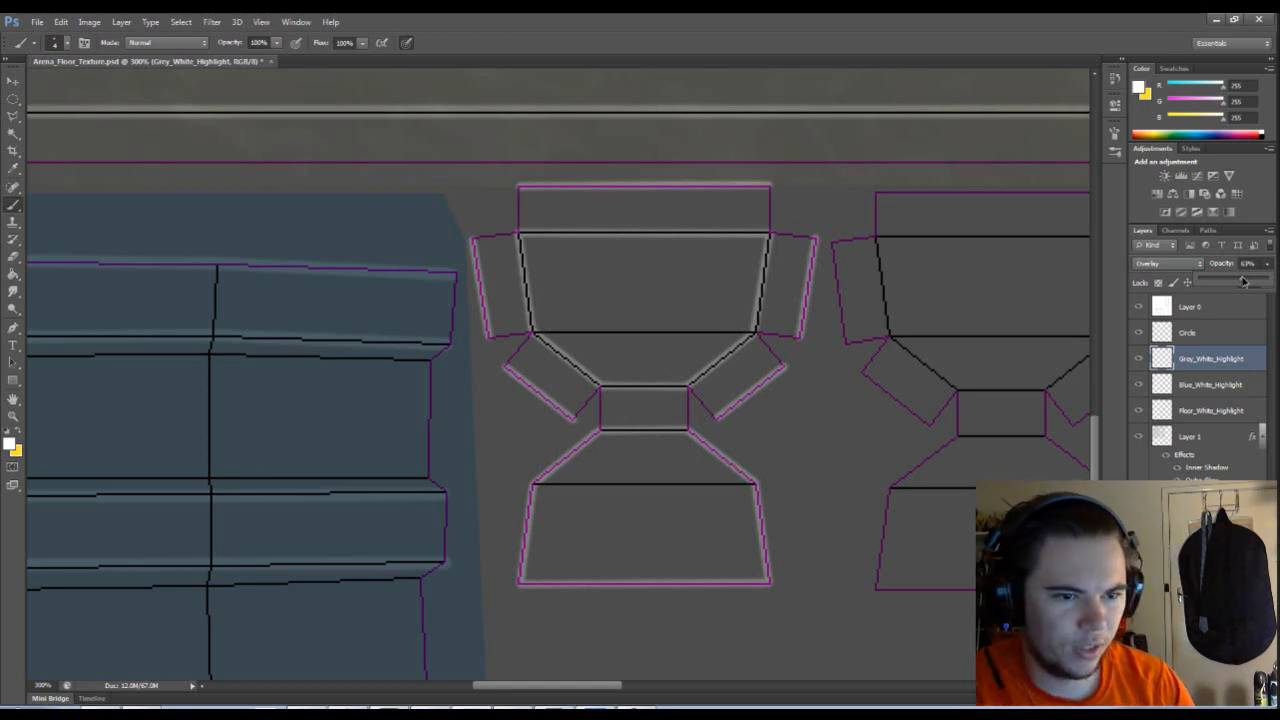
pyautogui.click(1254, 263)
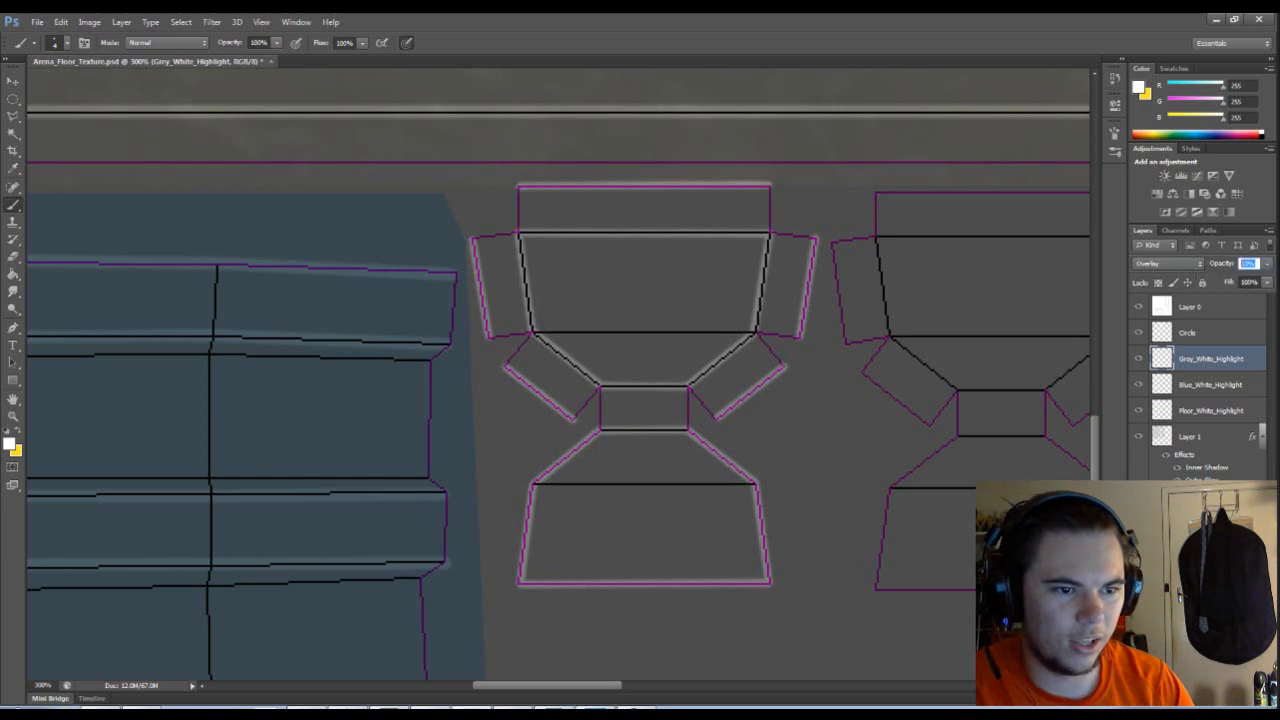
pyautogui.write('50')
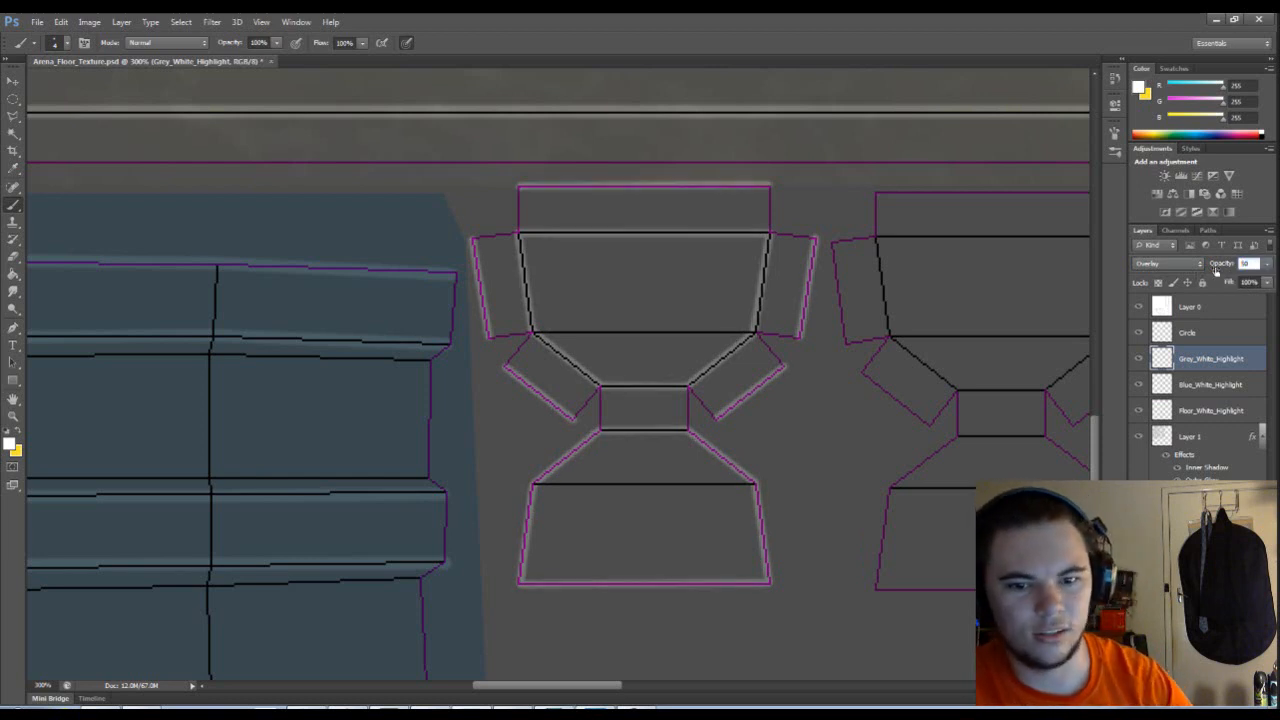
pyautogui.press('Return')
# - Highlight the outer edges of the second grey hourglass piece's top flap, right side flap and right diagonal flap
pyautogui.moveTo(849, 354); pyautogui.dragTo(580, 320)
pyautogui.moveTo(561, 233); pyautogui.dragTo(815, 233)
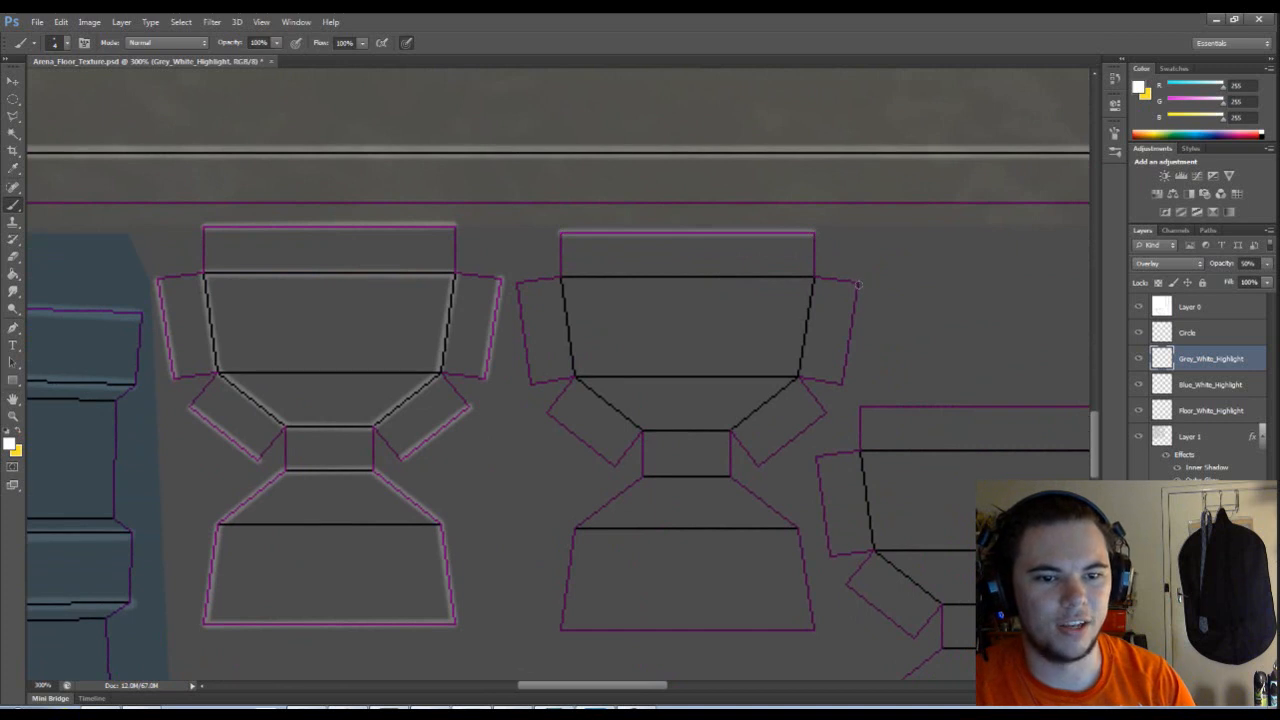
pyautogui.keyDown('shift'); pyautogui.click(844, 382); pyautogui.keyUp('shift')
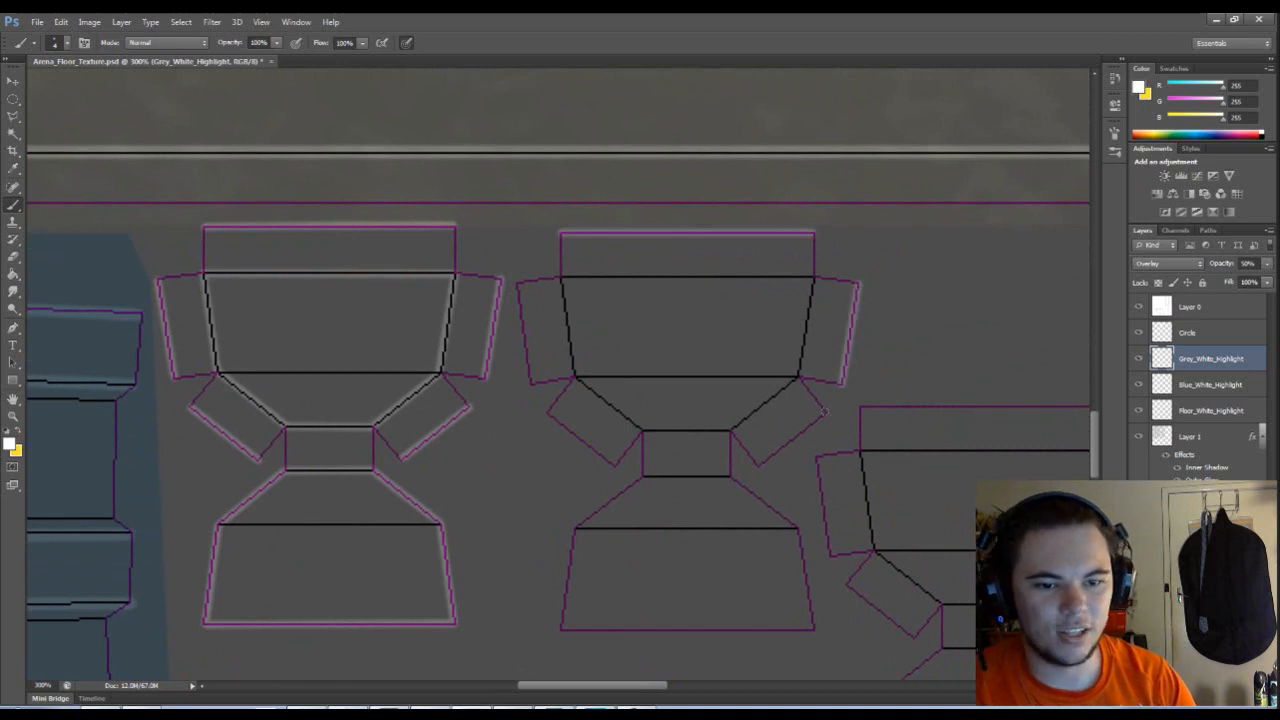
pyautogui.click(825, 413)
pyautogui.keyDown('shift'); pyautogui.click(760, 465); pyautogui.keyUp('shift')
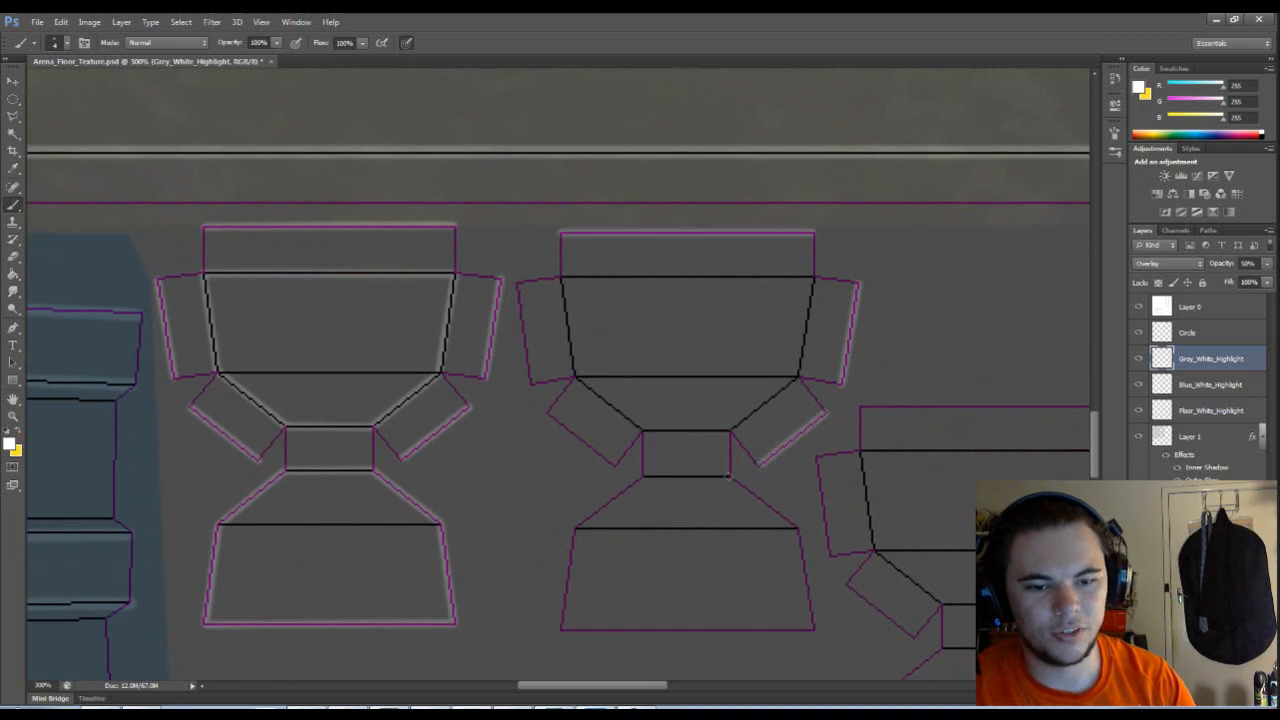
# - Highlight the lower edge of the second grey piece's neck and the outline of its lower section with straight white lines
pyautogui.keyDown('shift'); pyautogui.click(640, 477); pyautogui.keyUp('shift')
pyautogui.keyDown('shift'); pyautogui.click(577, 528); pyautogui.keyUp('shift')
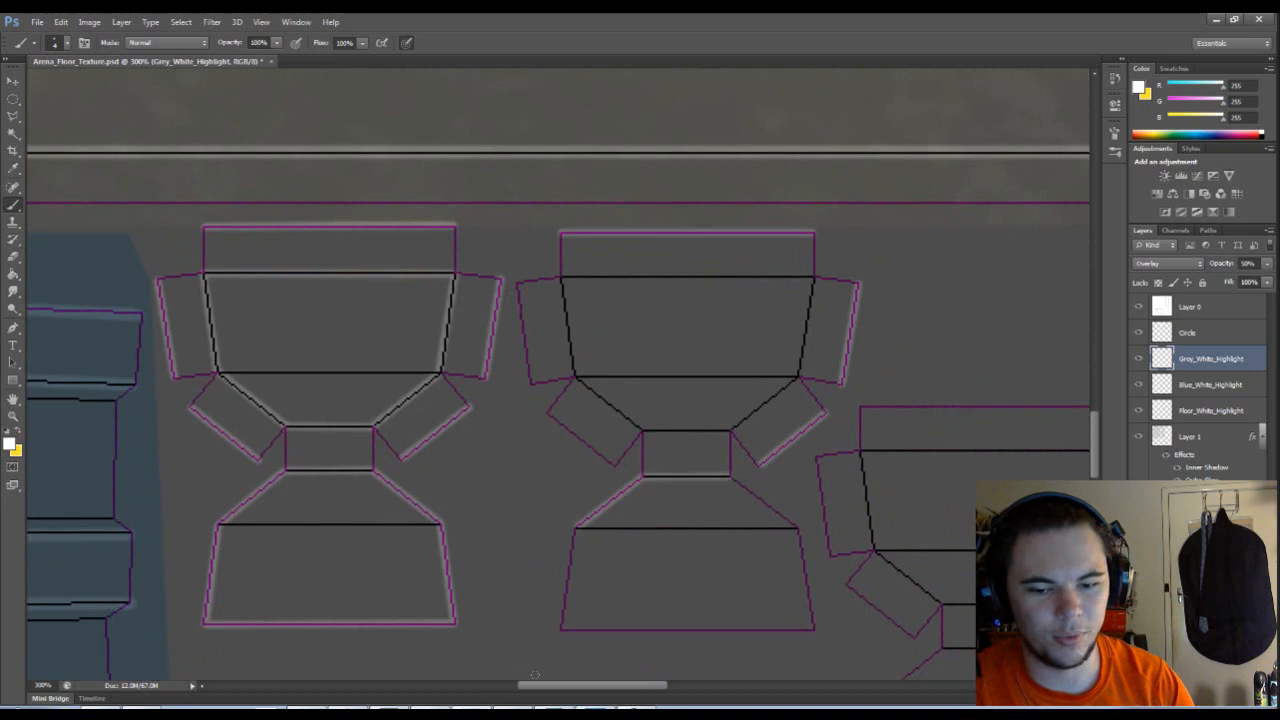
pyautogui.keyDown('shift'); pyautogui.click(561, 631); pyautogui.keyUp('shift')
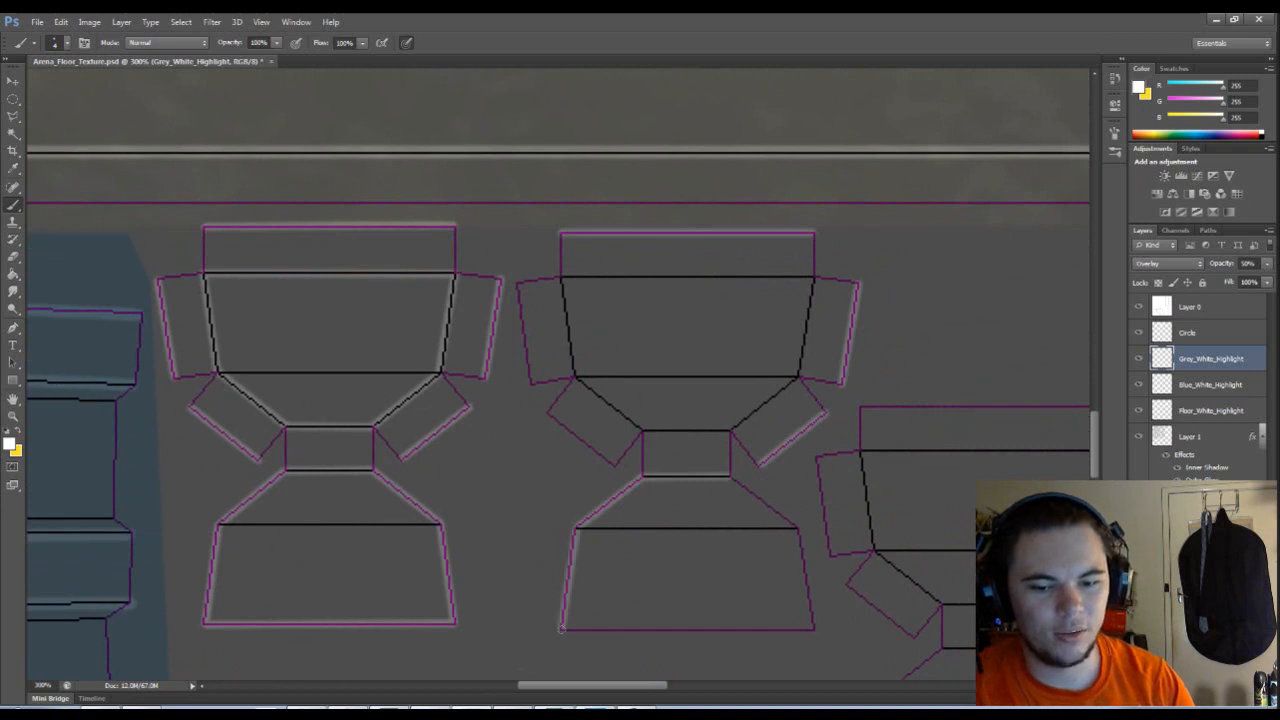
pyautogui.keyDown('shift'); pyautogui.click(813, 629); pyautogui.keyUp('shift')
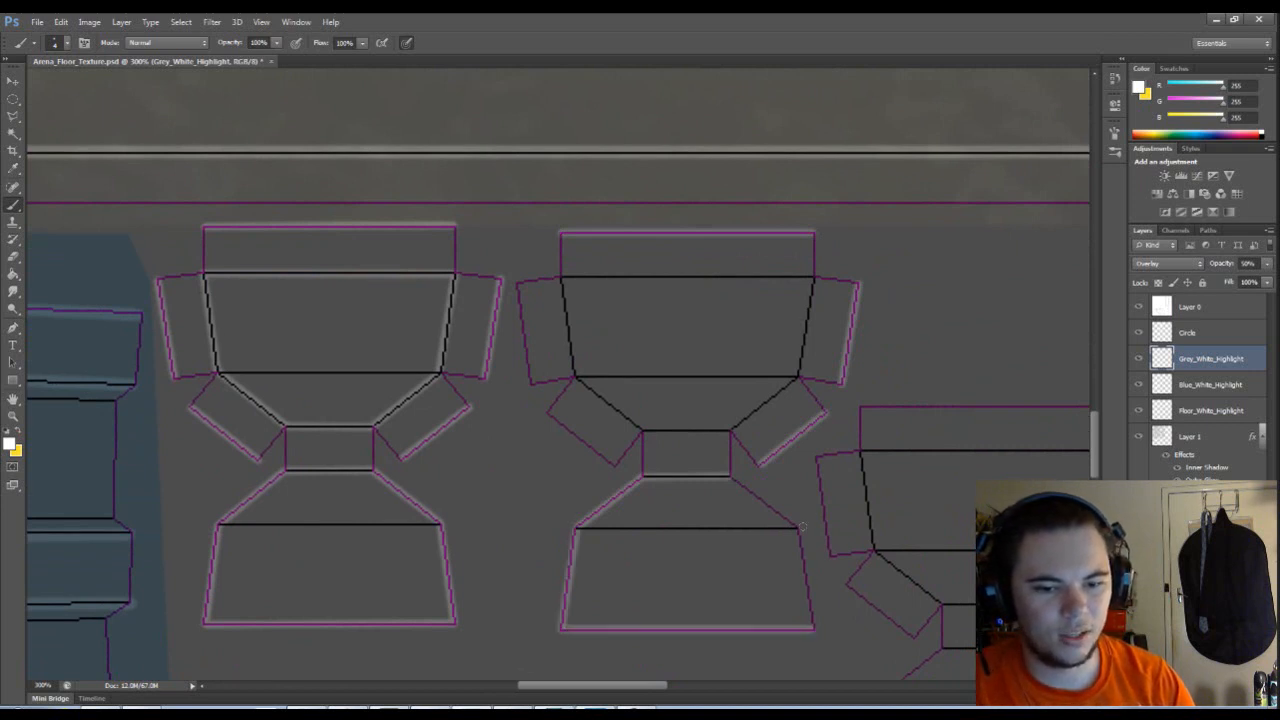
pyautogui.keyDown('shift'); pyautogui.click(798, 528); pyautogui.keyUp('shift')
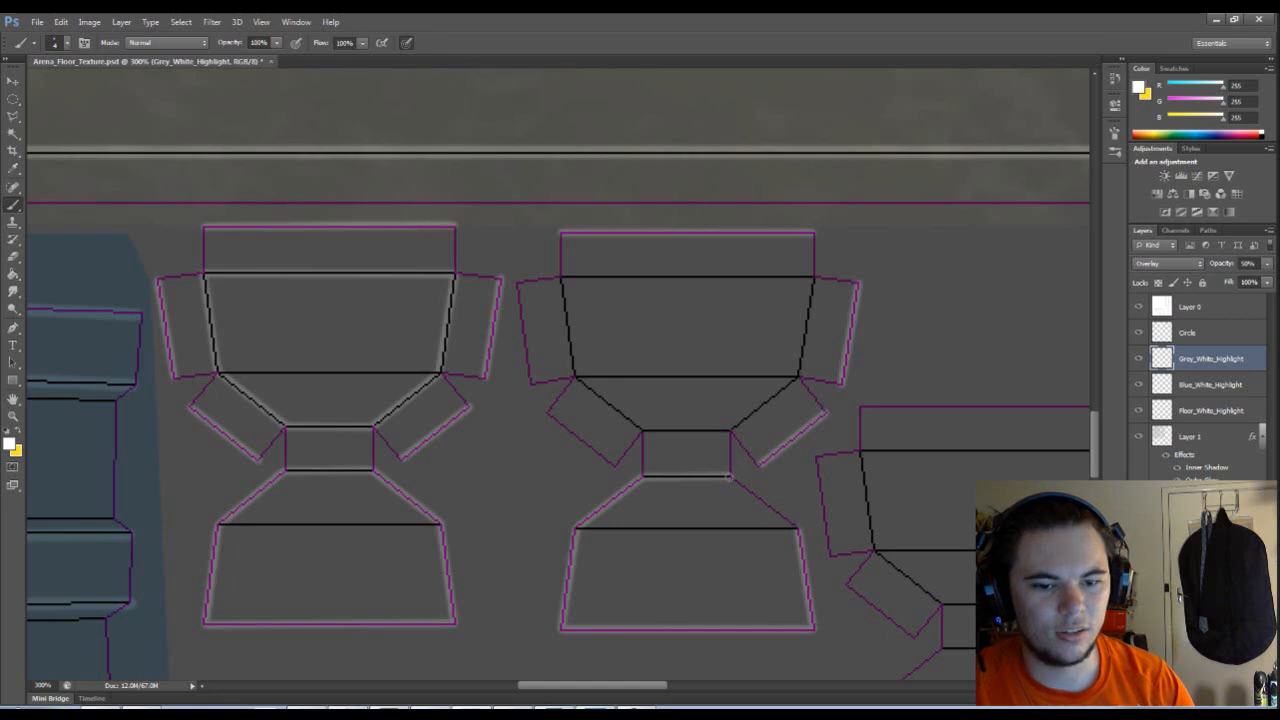
pyautogui.keyDown('shift'); pyautogui.click(729, 477); pyautogui.keyUp('shift')
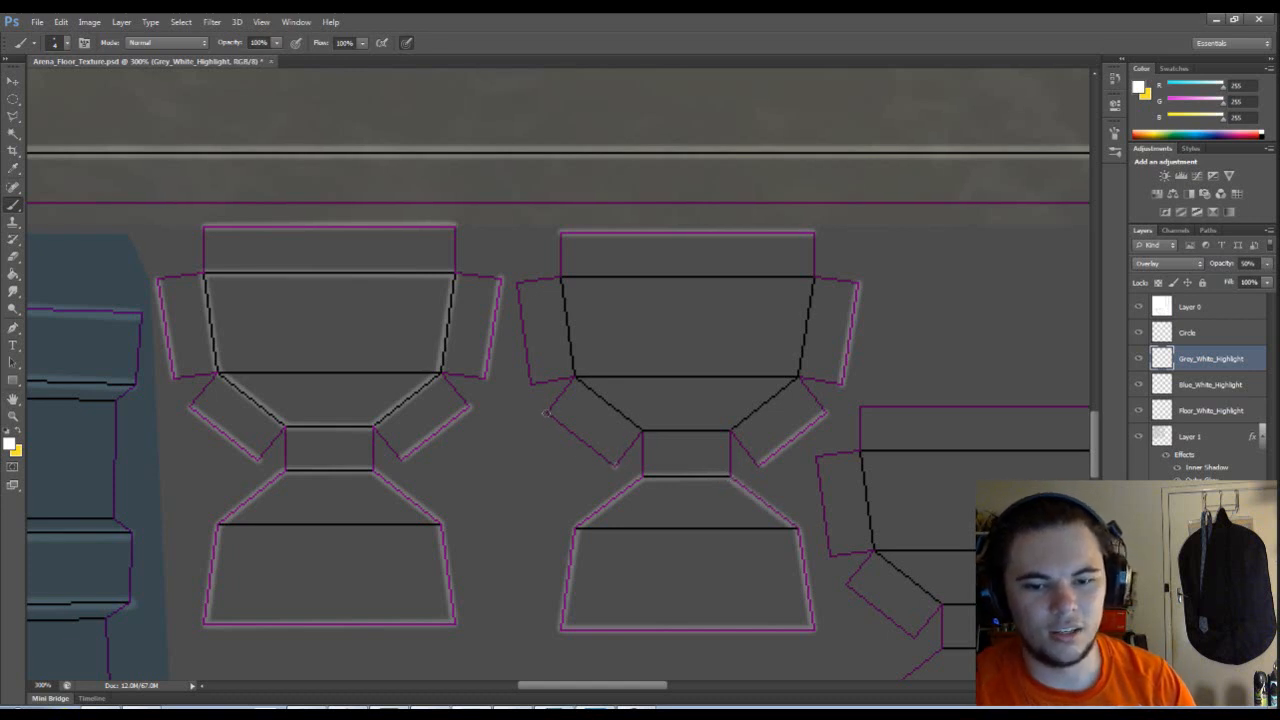
# - Highlight the outer edges of the second grey piece's two left flaps and the outline of its upper section
pyautogui.keyDown('shift'); pyautogui.click(546, 412); pyautogui.keyUp('shift')
pyautogui.keyDown('shift'); pyautogui.click(517, 284); pyautogui.keyUp('shift')
pyautogui.moveTo(766, 428); pyautogui.dragTo(752, 406)
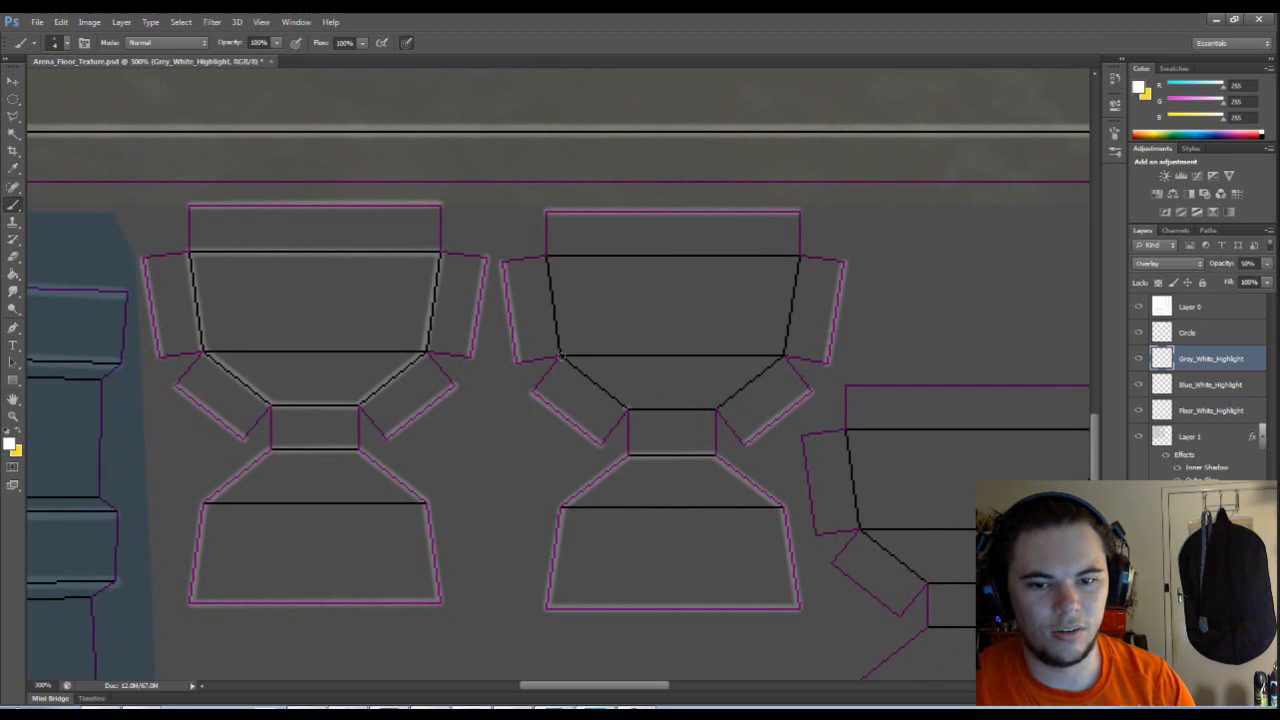
pyautogui.keyDown('shift'); pyautogui.click(547, 257); pyautogui.keyUp('shift')
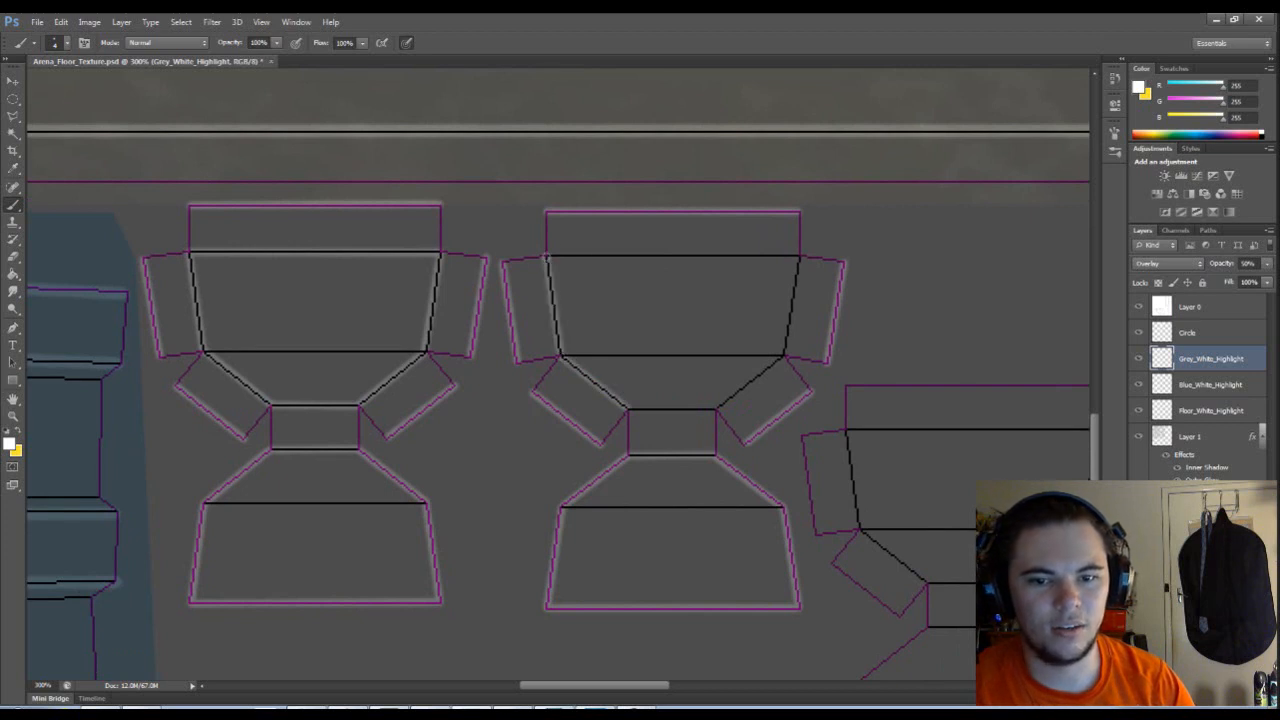
pyautogui.keyDown('shift'); pyautogui.click(800, 257); pyautogui.keyUp('shift')
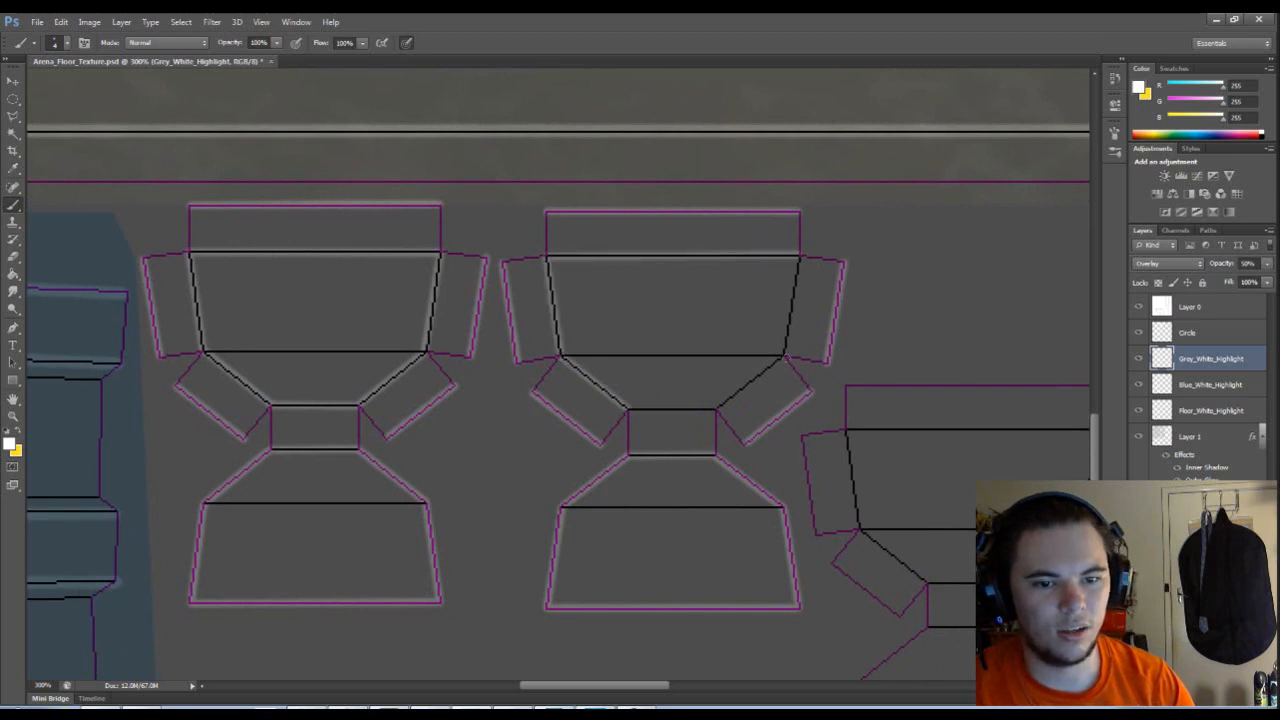
pyautogui.keyDown('shift'); pyautogui.click(785, 356); pyautogui.keyUp('shift')
pyautogui.keyDown('shift'); pyautogui.click(717, 409); pyautogui.keyUp('shift')
pyautogui.keyDown('shift'); pyautogui.click(628, 409); pyautogui.keyUp('shift')
# - Highlight the outline of the third grey hourglass piece's upper section, including the neck's upper edge, with straight white lines
pyautogui.moveTo(664, 464); pyautogui.dragTo(643, 429)
pyautogui.moveTo(812, 452); pyautogui.dragTo(549, 383)
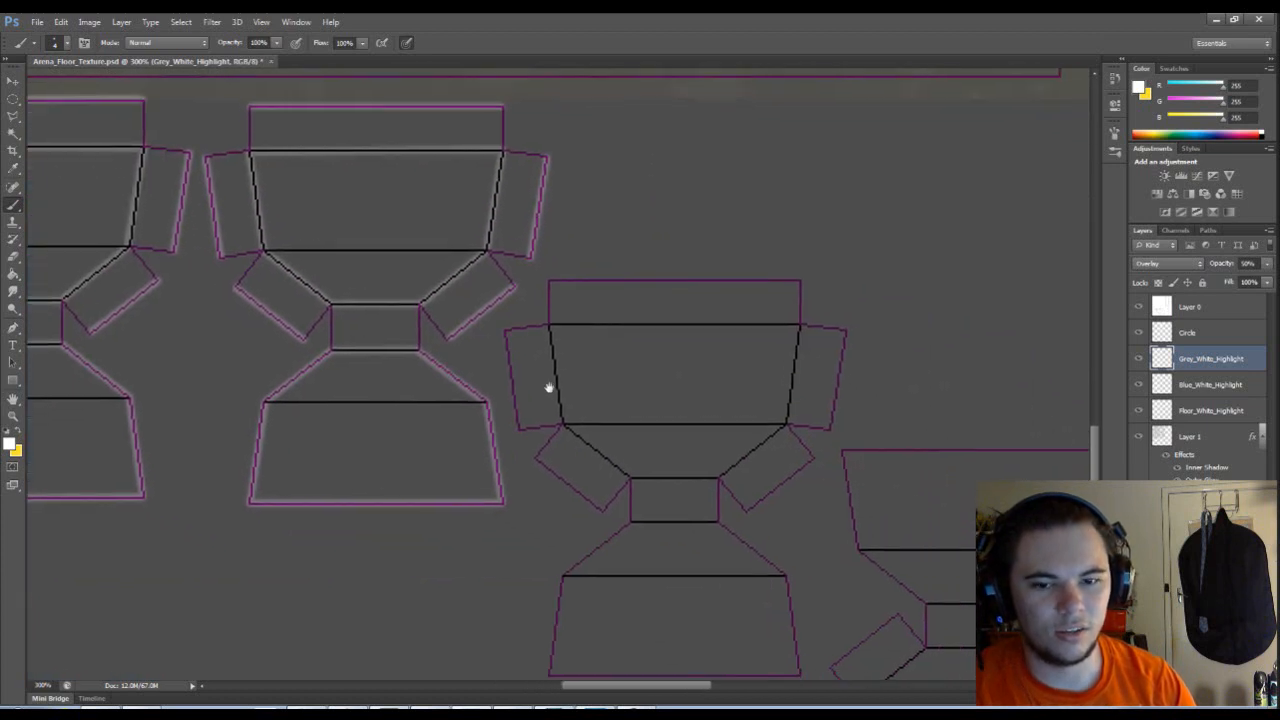
pyautogui.click(545, 323)
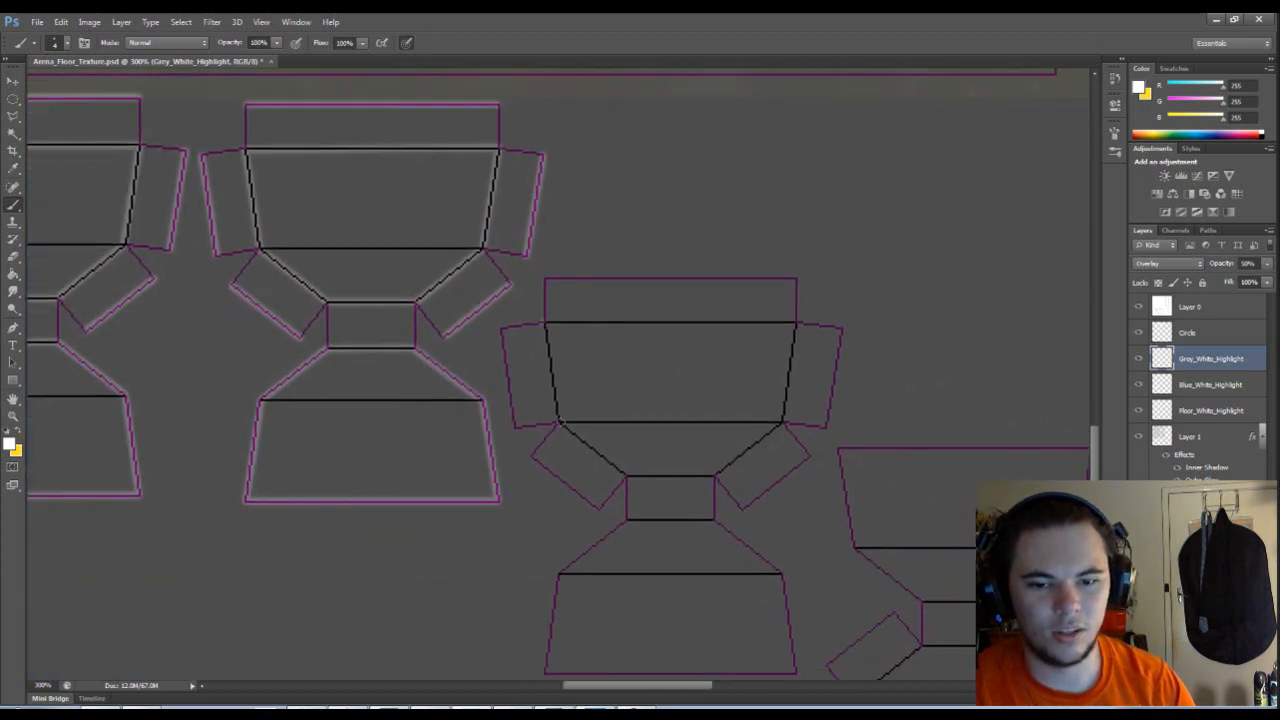
pyautogui.keyDown('shift'); pyautogui.click(558, 421); pyautogui.keyUp('shift')
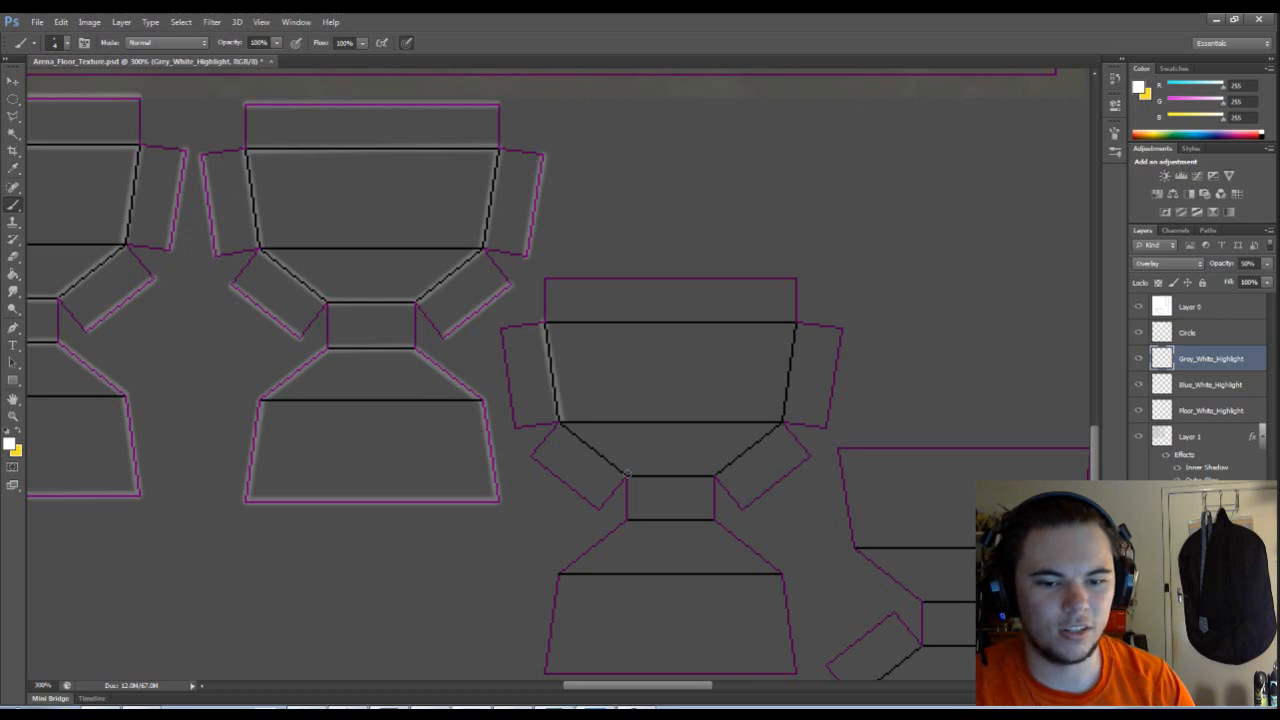
pyautogui.keyDown('shift'); pyautogui.click(627, 477); pyautogui.keyUp('shift')
pyautogui.keyDown('shift'); pyautogui.click(718, 477); pyautogui.keyUp('shift')
pyautogui.keyDown('shift'); pyautogui.click(783, 421); pyautogui.keyUp('shift')
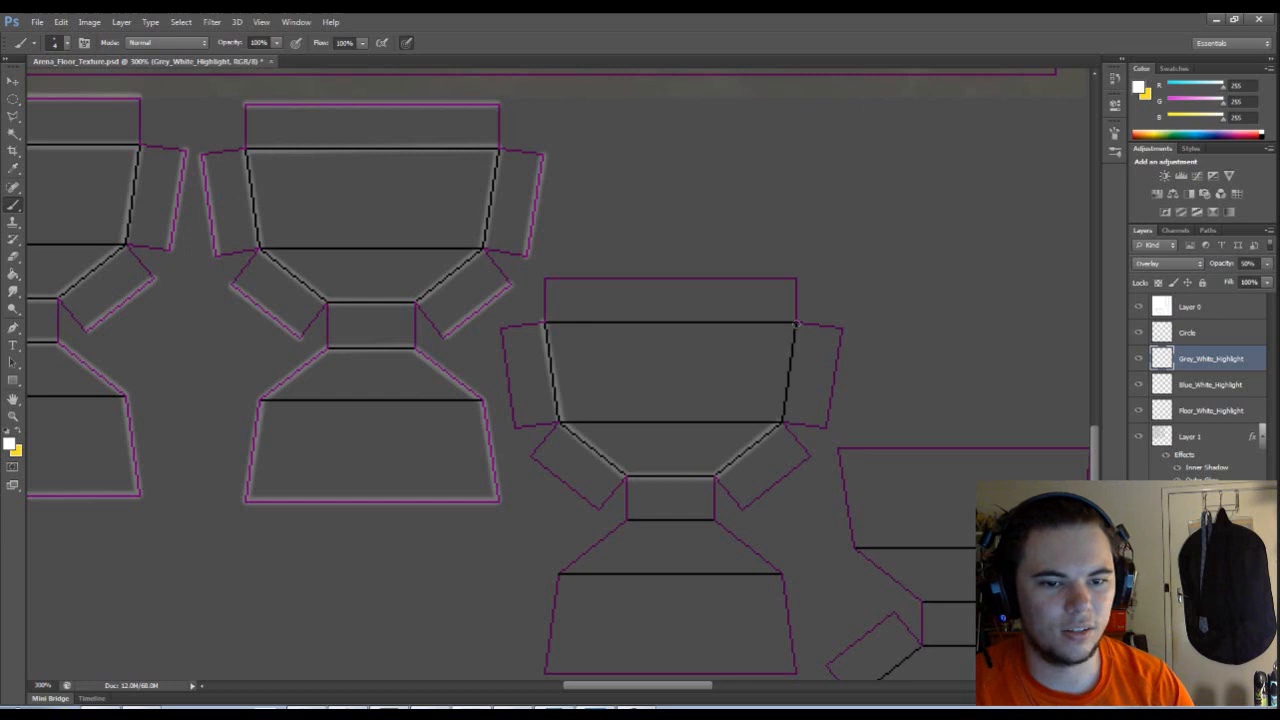
pyautogui.keyDown('shift'); pyautogui.click(796, 322); pyautogui.keyUp('shift')
pyautogui.keyDown('shift'); pyautogui.click(544, 322); pyautogui.keyUp('shift')
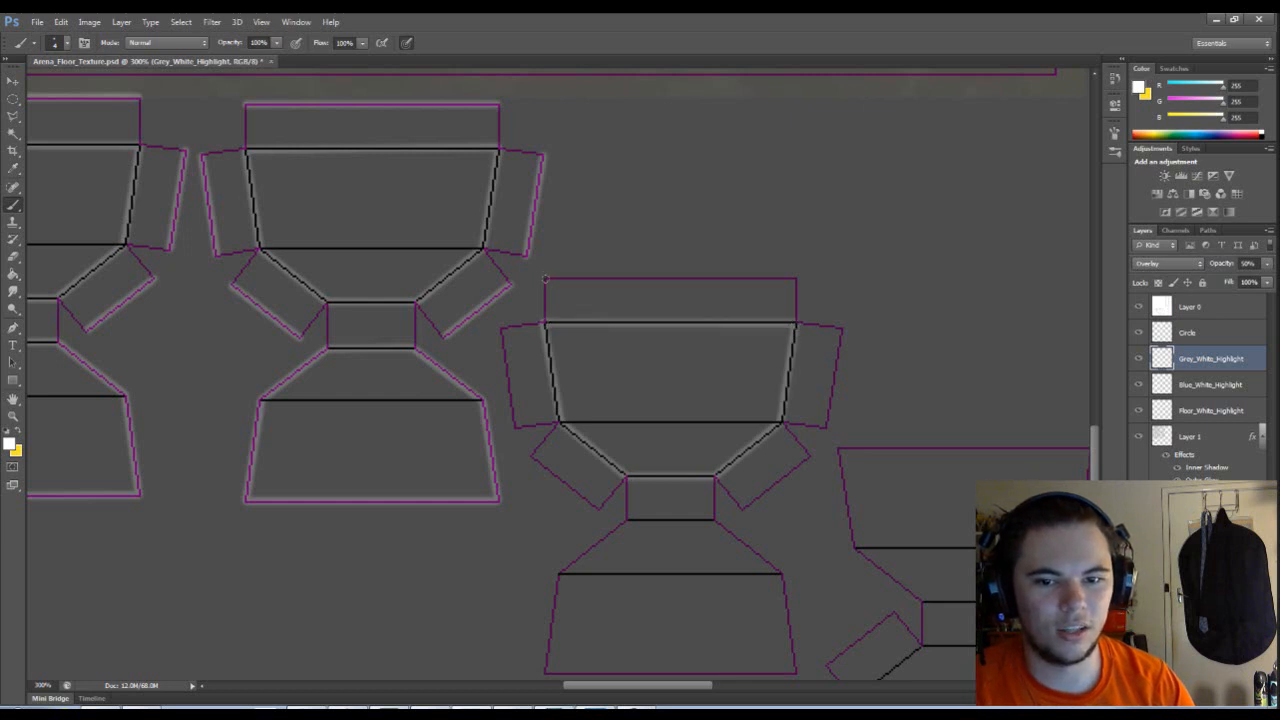
# - Highlight the outer edges of the third grey piece's top flap, right side flap and right diagonal flap
pyautogui.keyDown('shift'); pyautogui.click(797, 280); pyautogui.keyUp('shift')
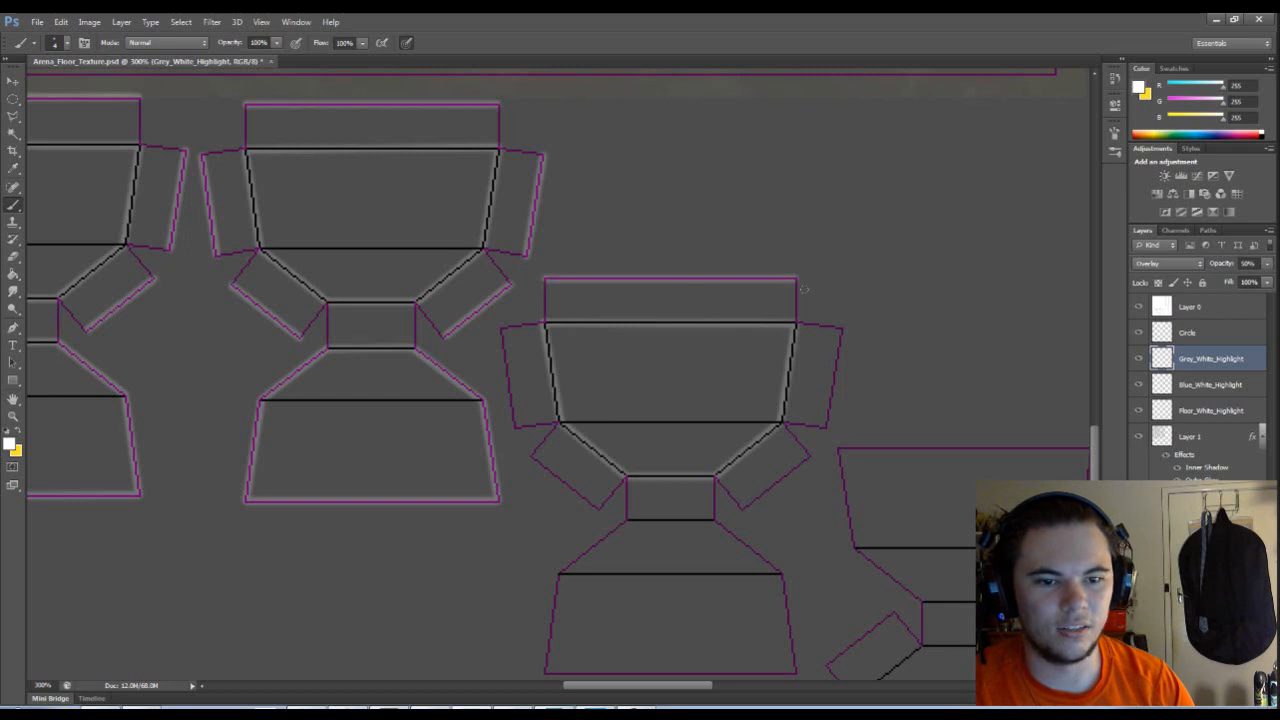
pyautogui.keyDown('shift'); pyautogui.click(826, 427); pyautogui.keyUp('shift')
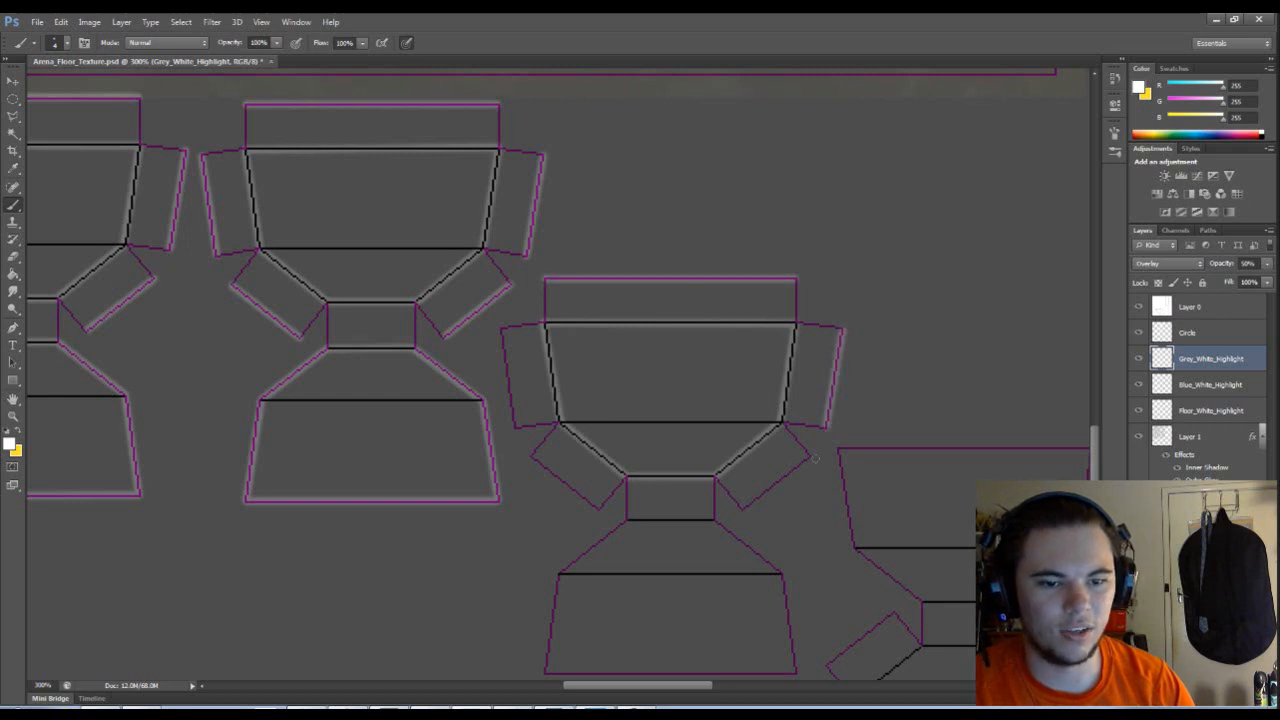
pyautogui.click(809, 458)
pyautogui.keyDown('shift'); pyautogui.click(742, 509); pyautogui.keyUp('shift')
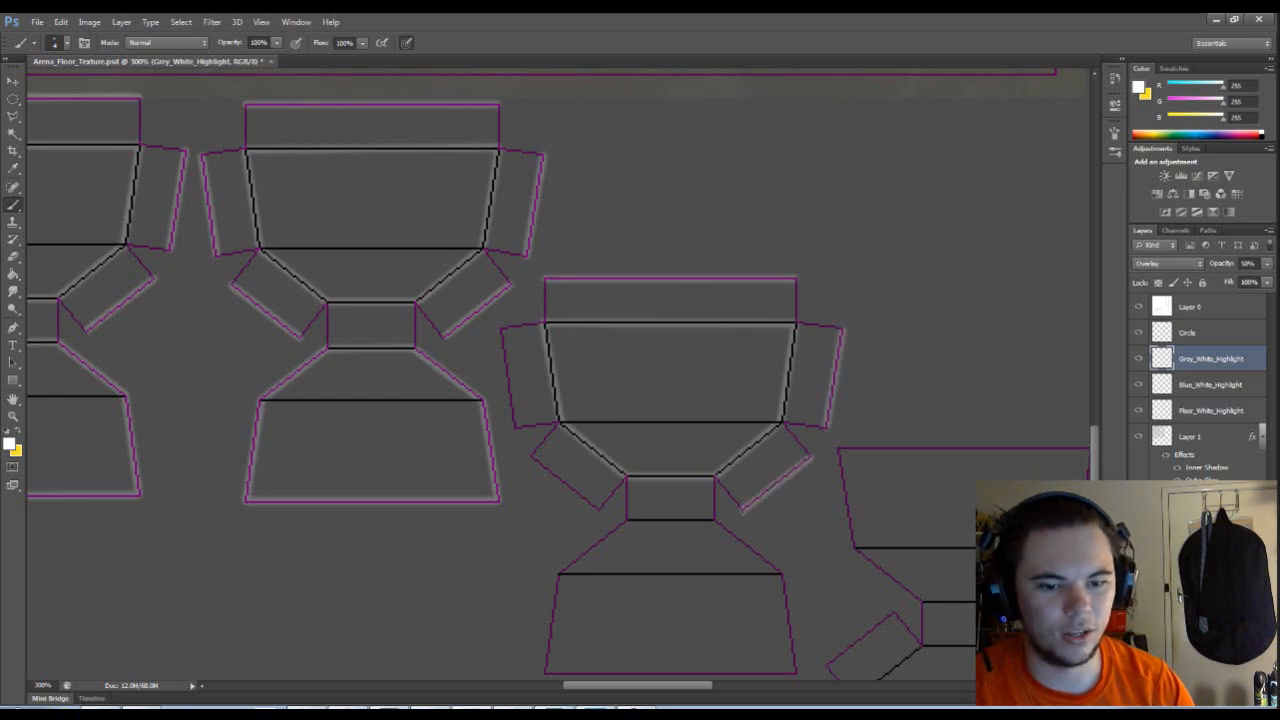
# - Highlight the lower edge of the third grey piece's neck and the outer edges of its two left flaps
pyautogui.click(714, 519)
pyautogui.keyDown('shift'); pyautogui.click(626, 519); pyautogui.keyUp('shift')
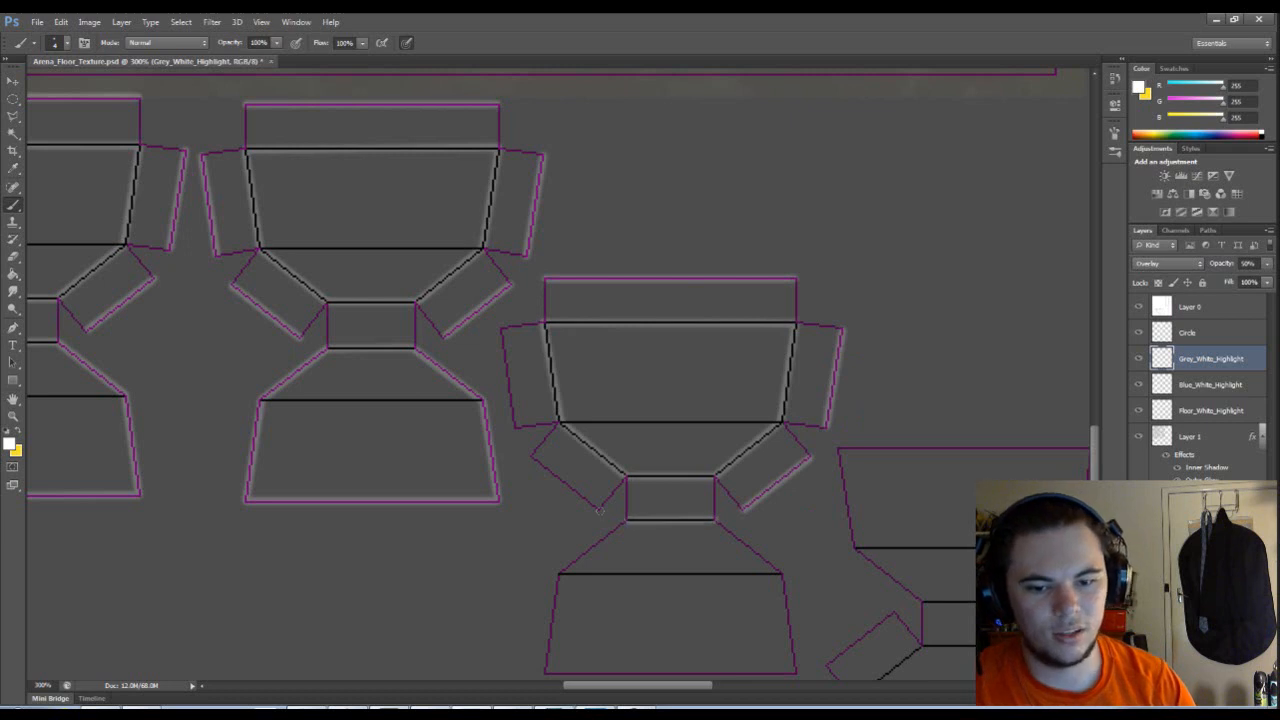
pyautogui.click(597, 509)
pyautogui.keyDown('shift'); pyautogui.click(531, 455); pyautogui.keyUp('shift')
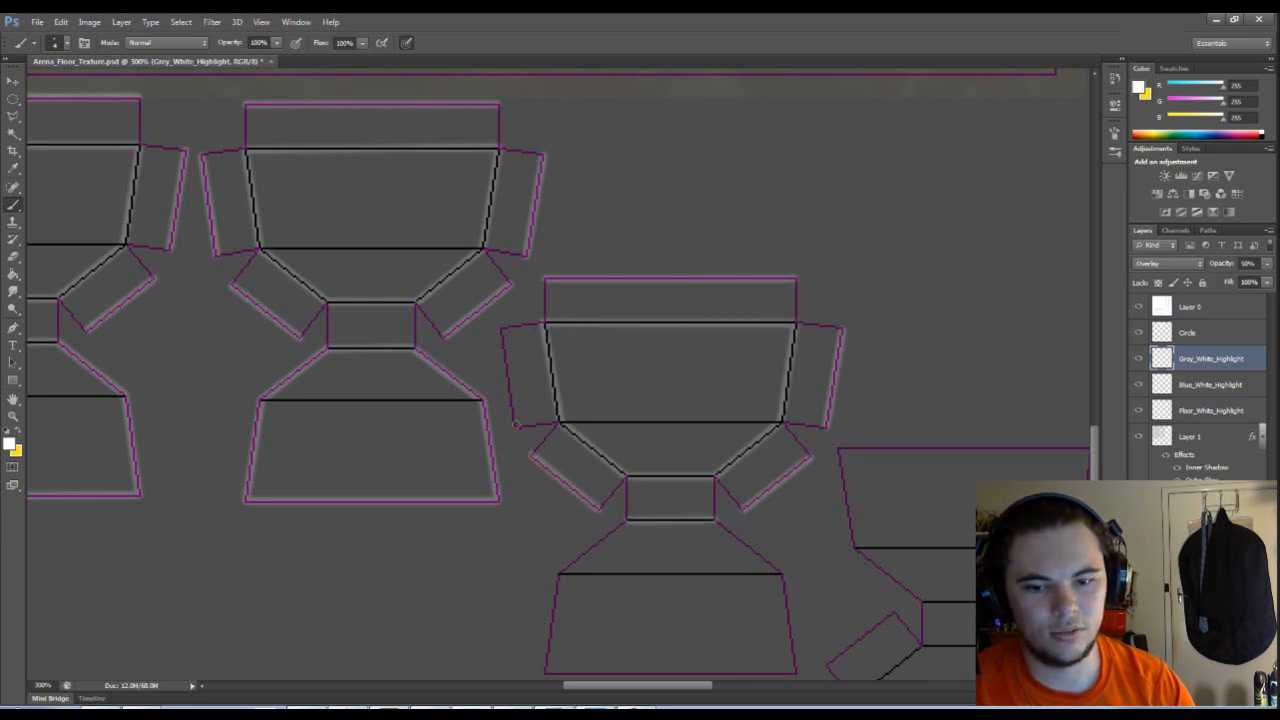
pyautogui.click(502, 330)
pyautogui.keyDown('shift'); pyautogui.click(515, 427); pyautogui.keyUp('shift')
# - Highlight the slanted sides and bottom edge of the third grey piece's lower section with straight white lines
pyautogui.moveTo(609, 512)
pyautogui.mouseDown()
pyautogui.moveTo(569, 358)
pyautogui.moveTo(566, 368)
pyautogui.mouseUp()
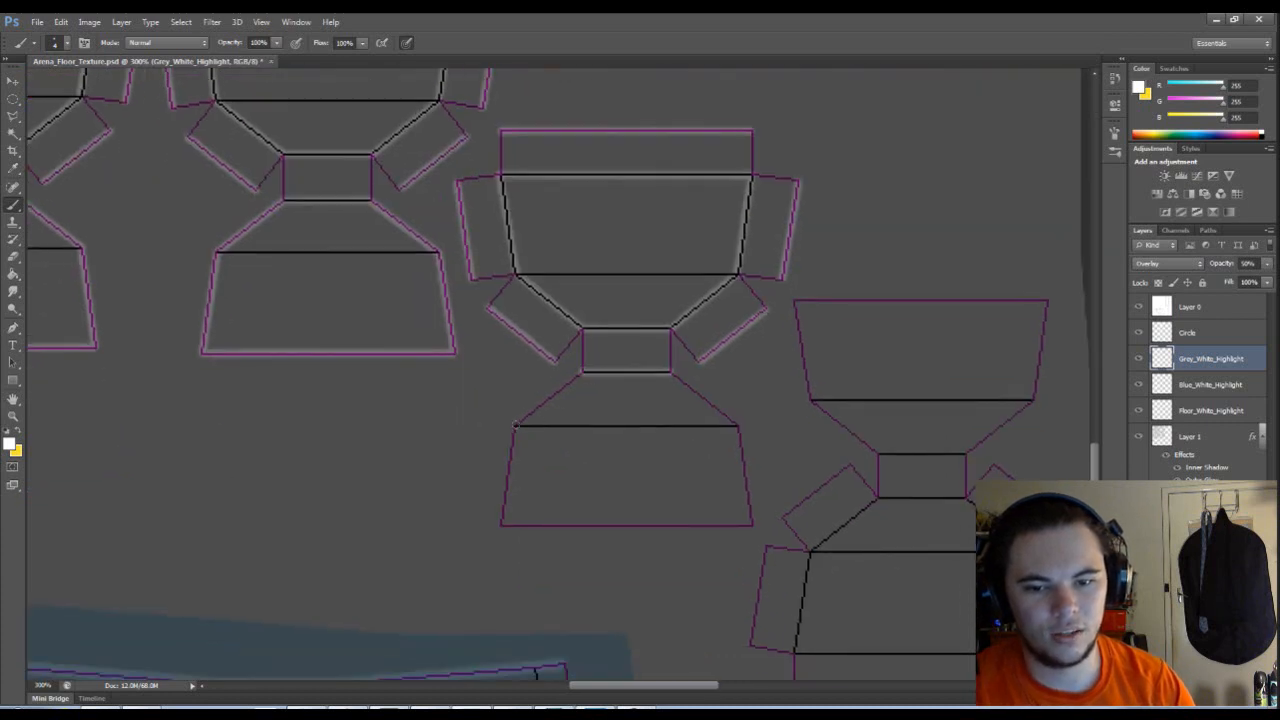
pyautogui.keyDown('shift'); pyautogui.click(517, 426); pyautogui.keyUp('shift')
pyautogui.keyDown('shift'); pyautogui.click(501, 524); pyautogui.keyUp('shift')
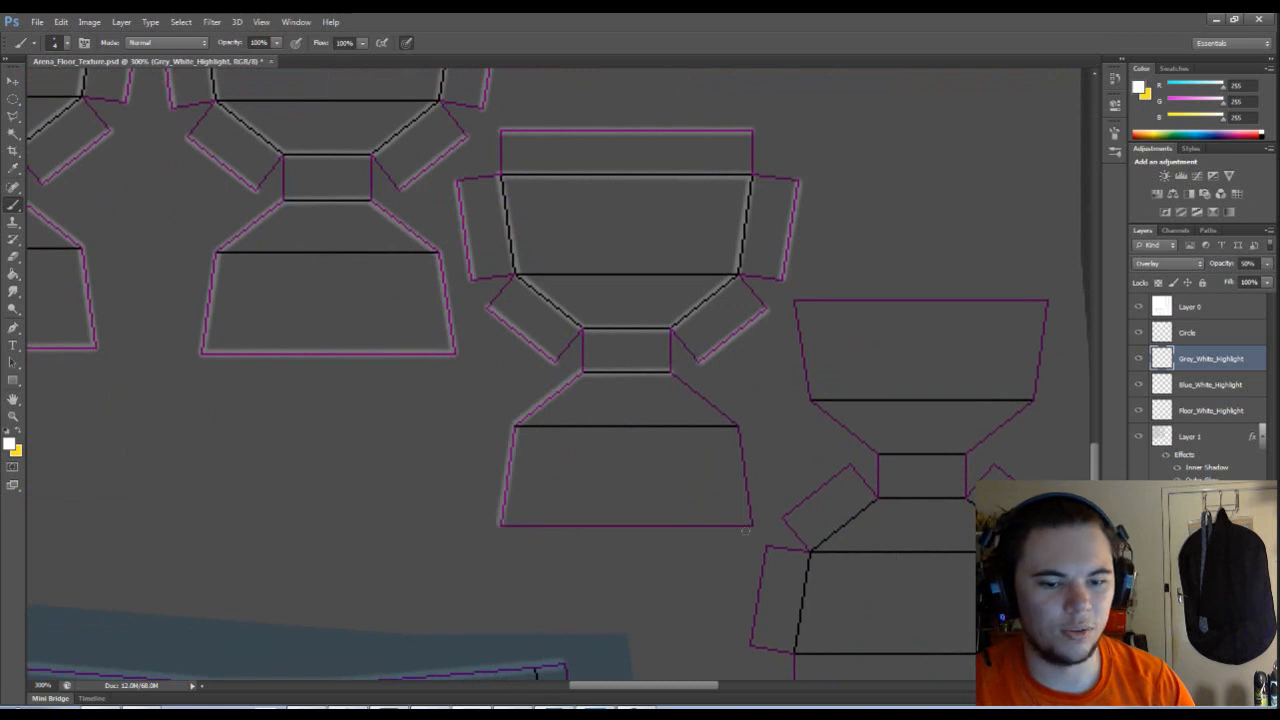
pyautogui.keyDown('shift'); pyautogui.click(752, 524); pyautogui.keyUp('shift')
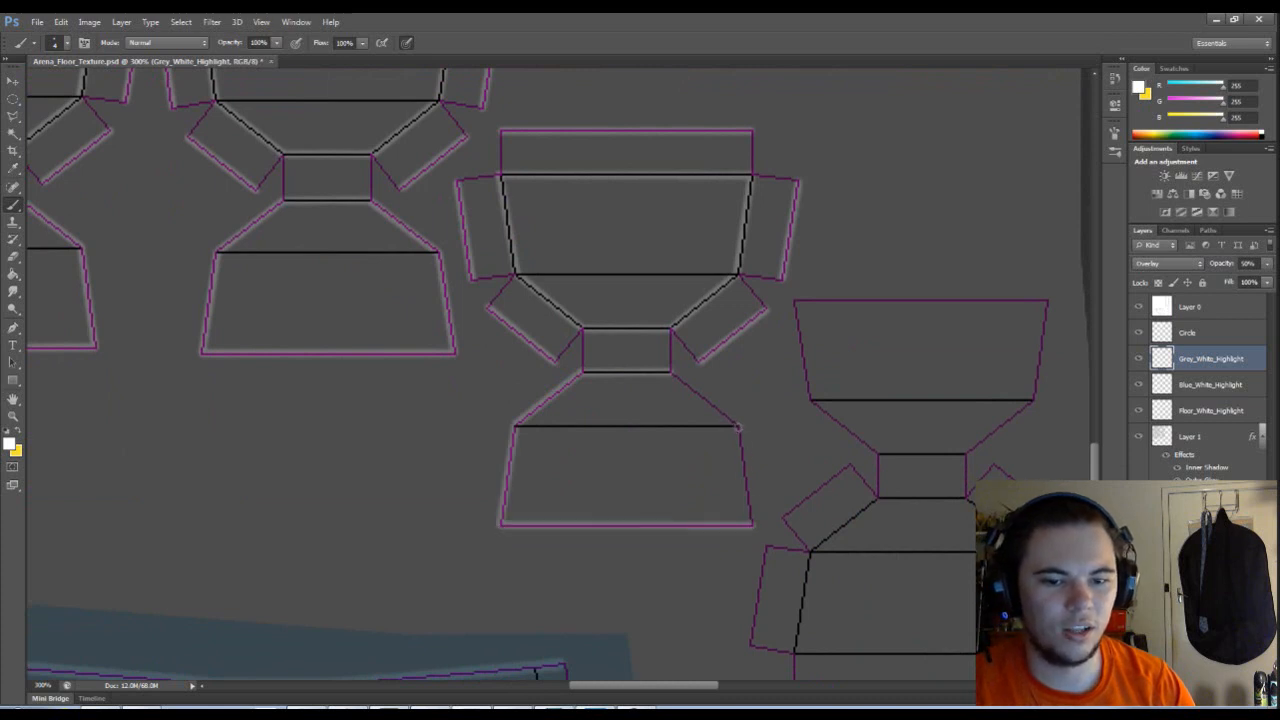
pyautogui.keyDown('shift'); pyautogui.click(737, 426); pyautogui.keyUp('shift')
pyautogui.keyDown('shift'); pyautogui.click(670, 372); pyautogui.keyUp('shift')
# - Highlight the outline of the fourth, inverted grey piece's flapless upper section and the upper edge of its neck
pyautogui.hscroll(5, 617, 417)
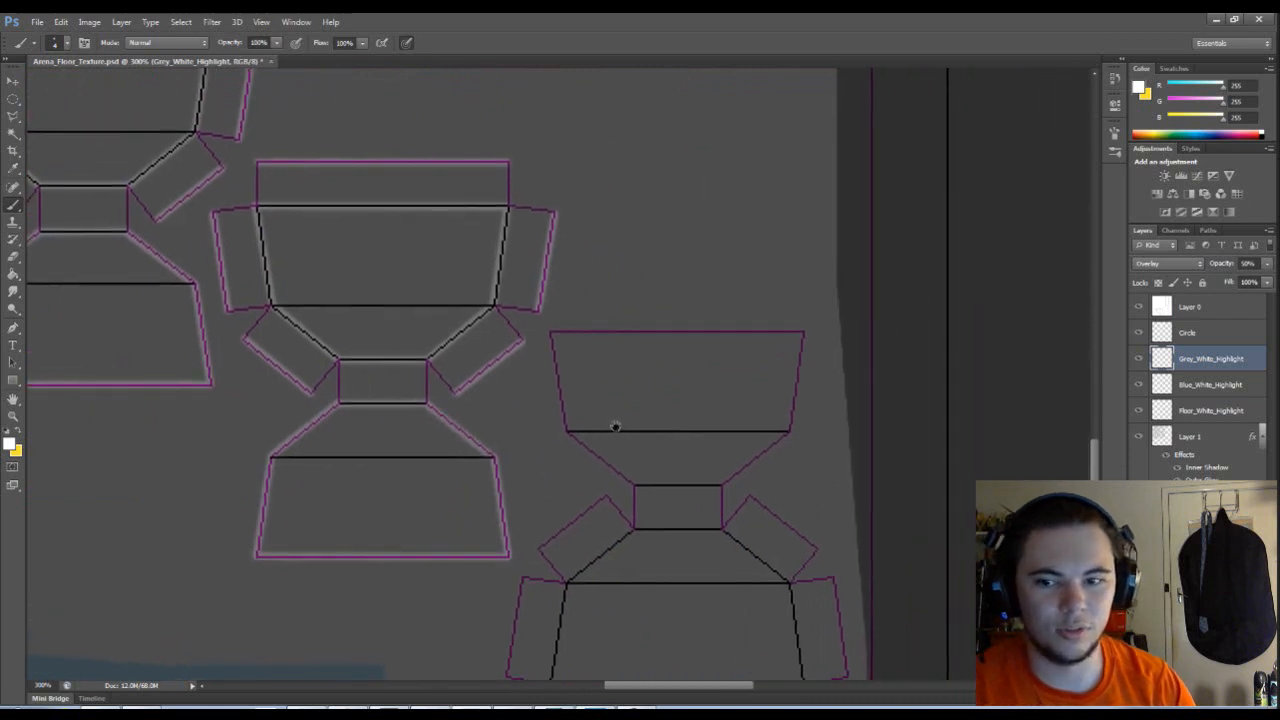
pyautogui.hscroll(-1, 613, 426)
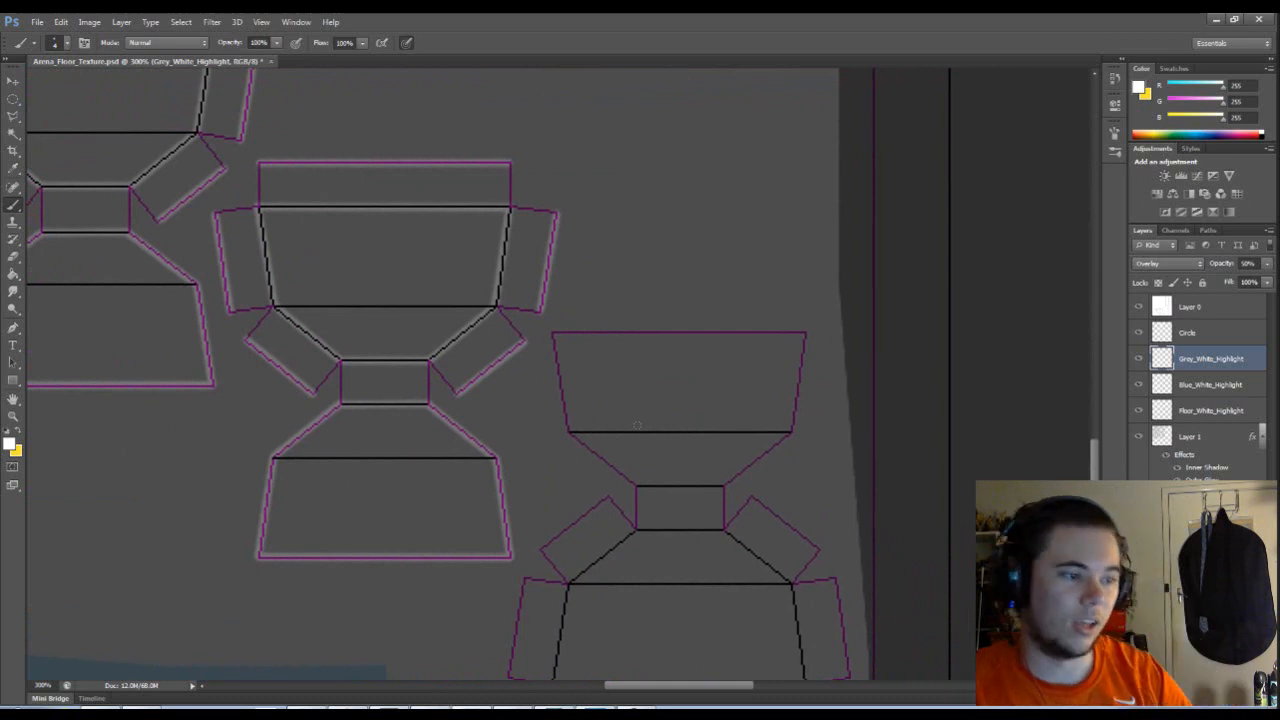
pyautogui.hscroll(5, 634, 423)
pyautogui.scroll(1, 634, 423)
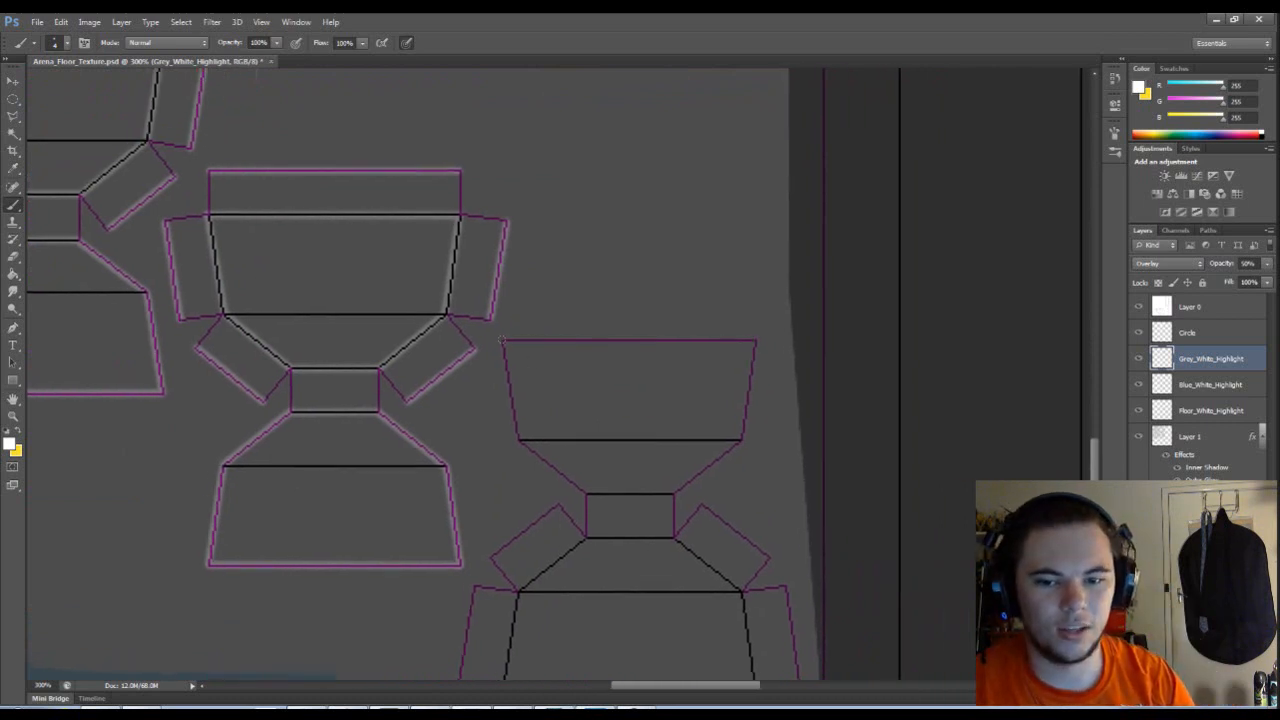
pyautogui.keyDown('shift'); pyautogui.click(756, 341); pyautogui.keyUp('shift')
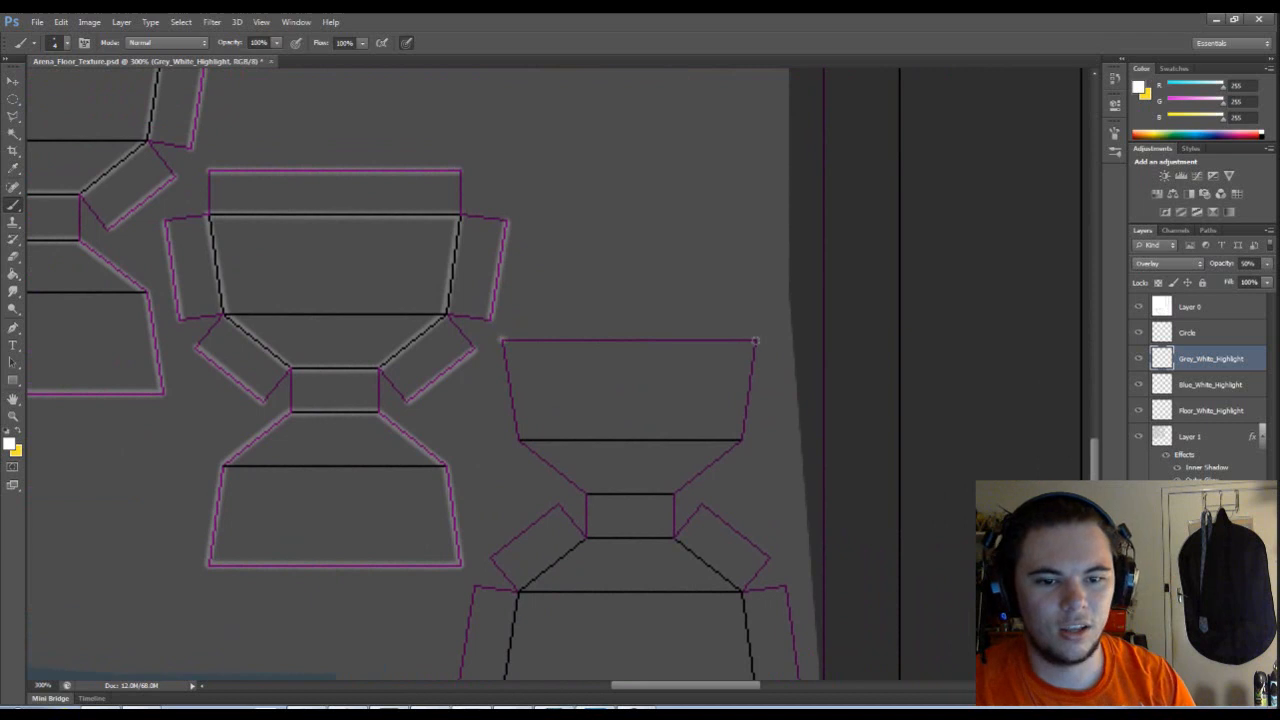
pyautogui.keyDown('shift'); pyautogui.click(742, 437); pyautogui.keyUp('shift')
pyautogui.keyDown('shift'); pyautogui.click(673, 493); pyautogui.keyUp('shift')
pyautogui.keyDown('shift'); pyautogui.click(586, 494); pyautogui.keyUp('shift')
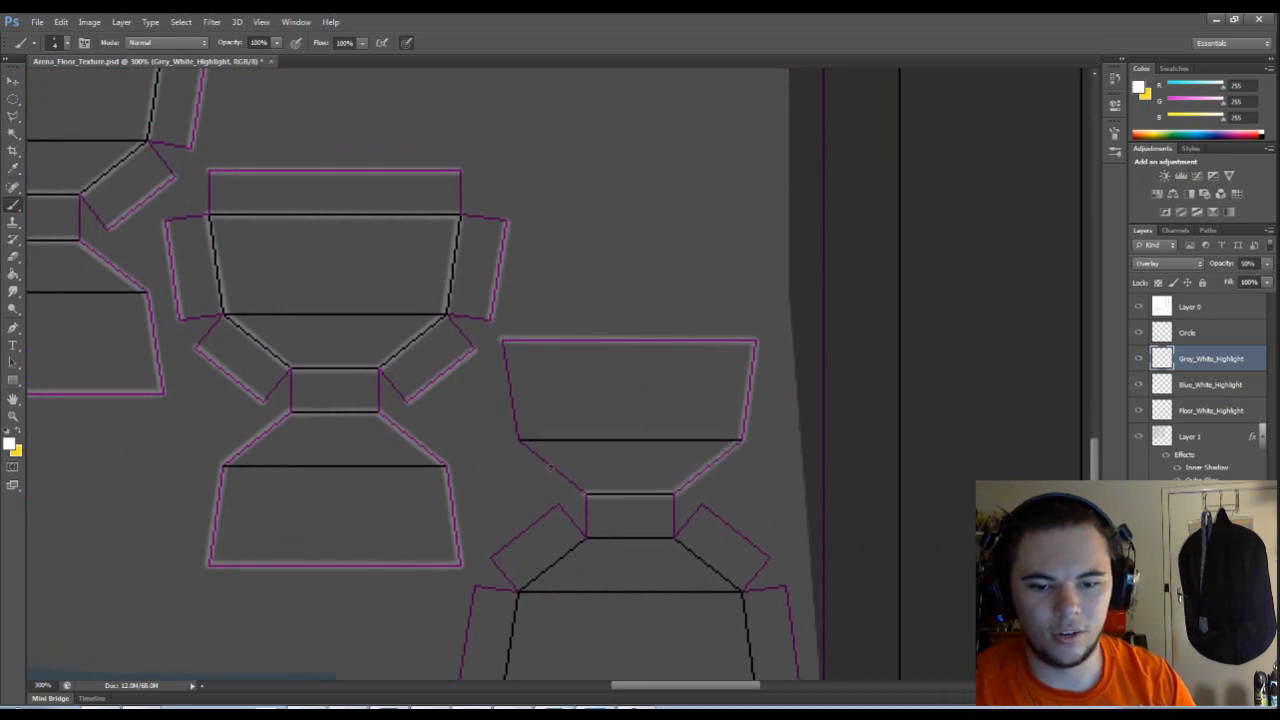
pyautogui.keyDown('shift'); pyautogui.click(519, 439); pyautogui.keyUp('shift')
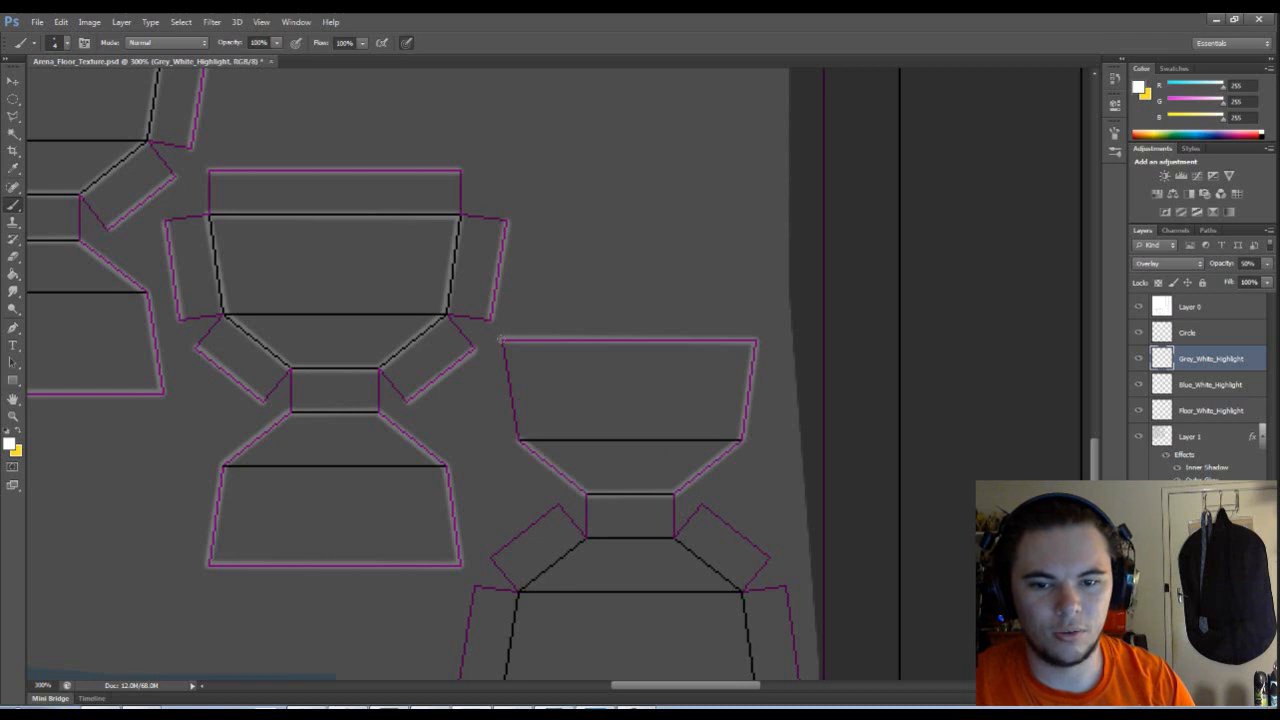
pyautogui.keyDown('shift'); pyautogui.click(502, 342); pyautogui.keyUp('shift')
# - Highlight the outer edges of the fourth grey piece's diagonal flaps, side flaps and bottom flap
pyautogui.scroll(-4, 663, 420)
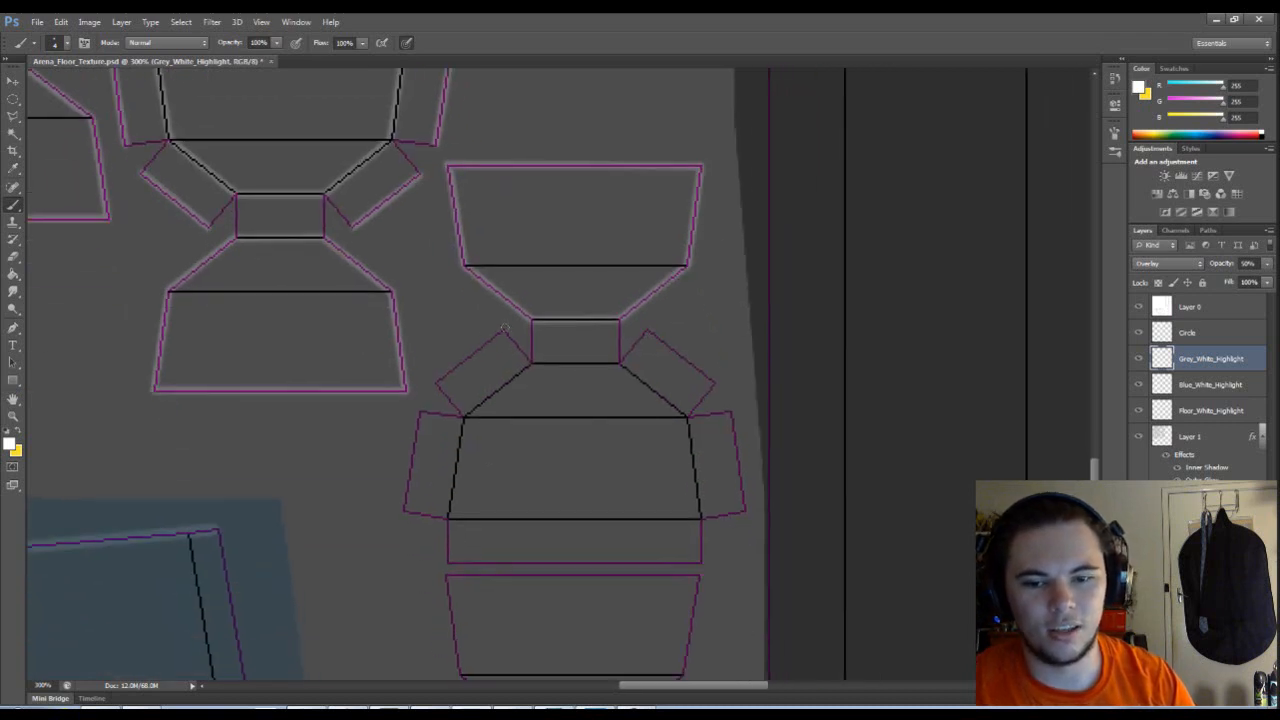
pyautogui.keyDown('shift'); pyautogui.click(437, 381); pyautogui.keyUp('shift')
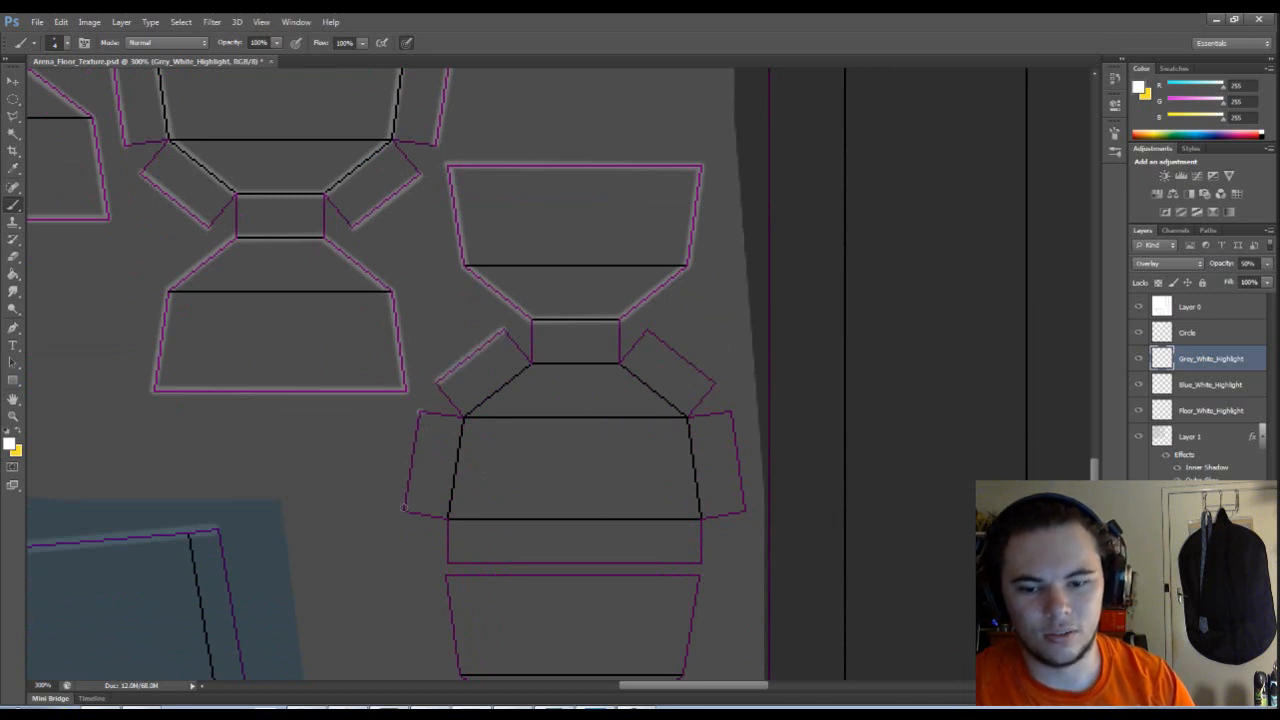
pyautogui.keyDown('shift'); pyautogui.click(403, 511); pyautogui.keyUp('shift')
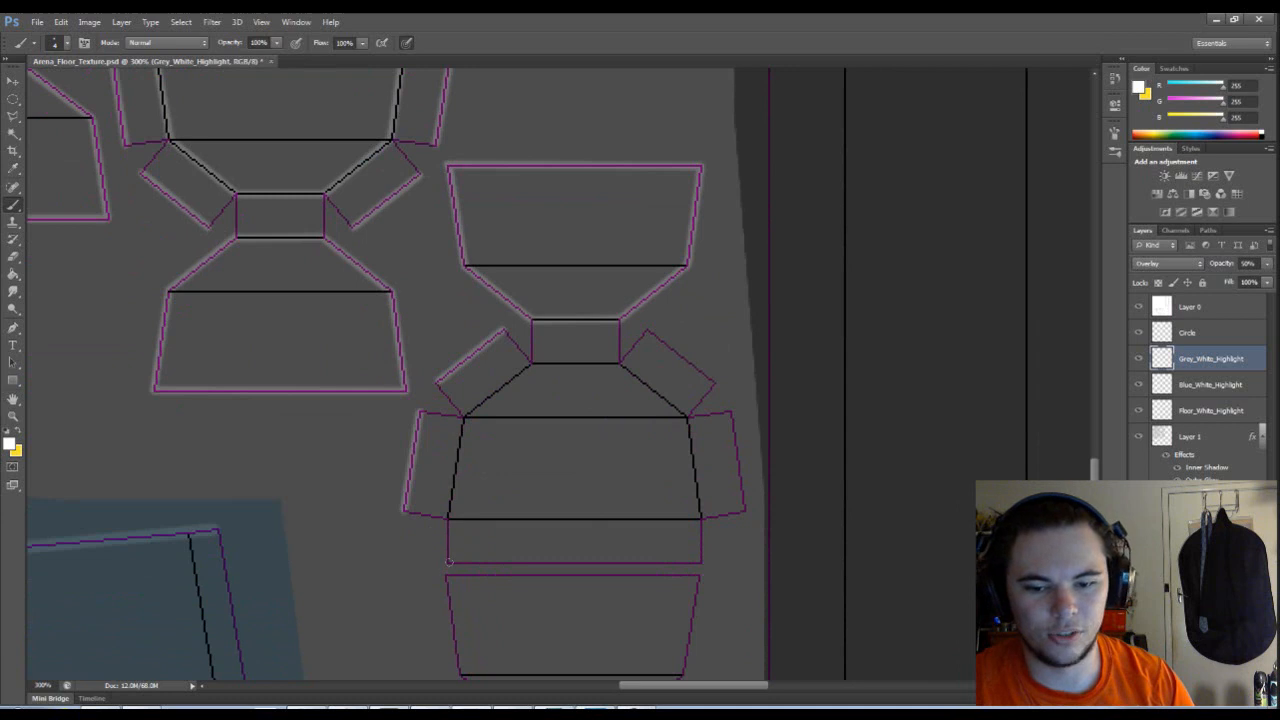
pyautogui.keyDown('shift'); pyautogui.click(700, 563); pyautogui.keyUp('shift')
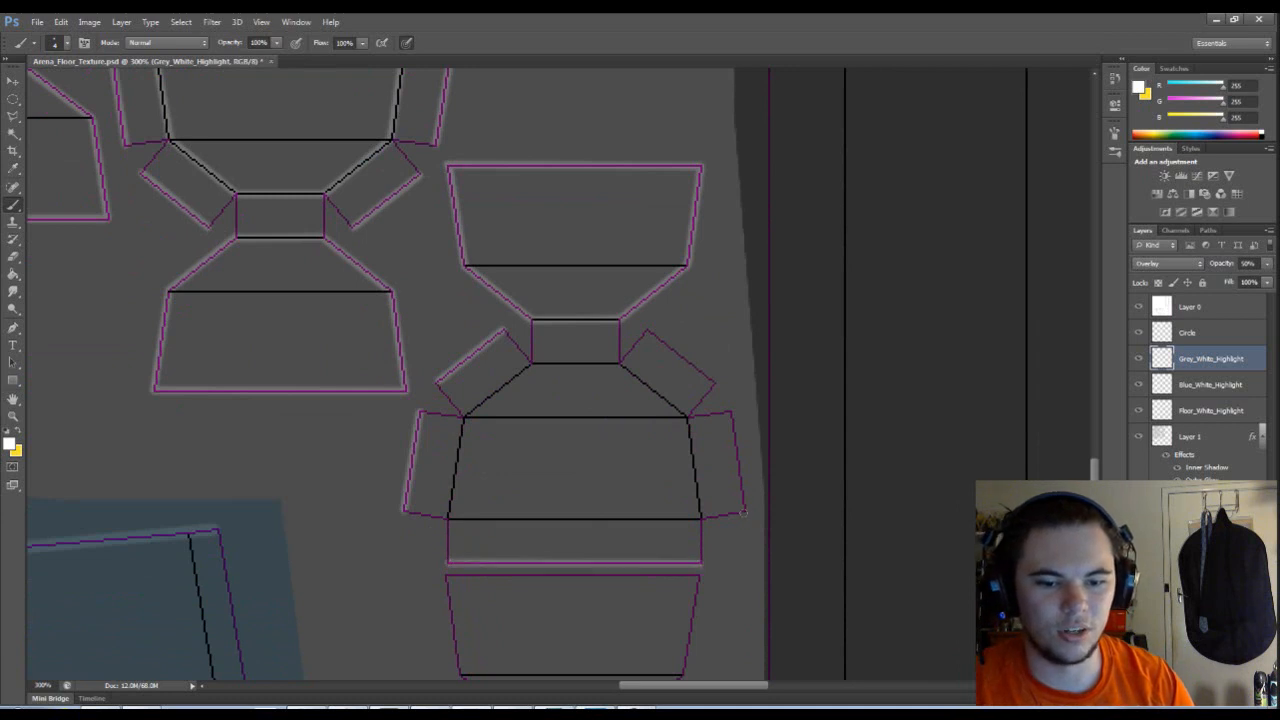
pyautogui.keyDown('shift'); pyautogui.click(733, 416); pyautogui.keyUp('shift')
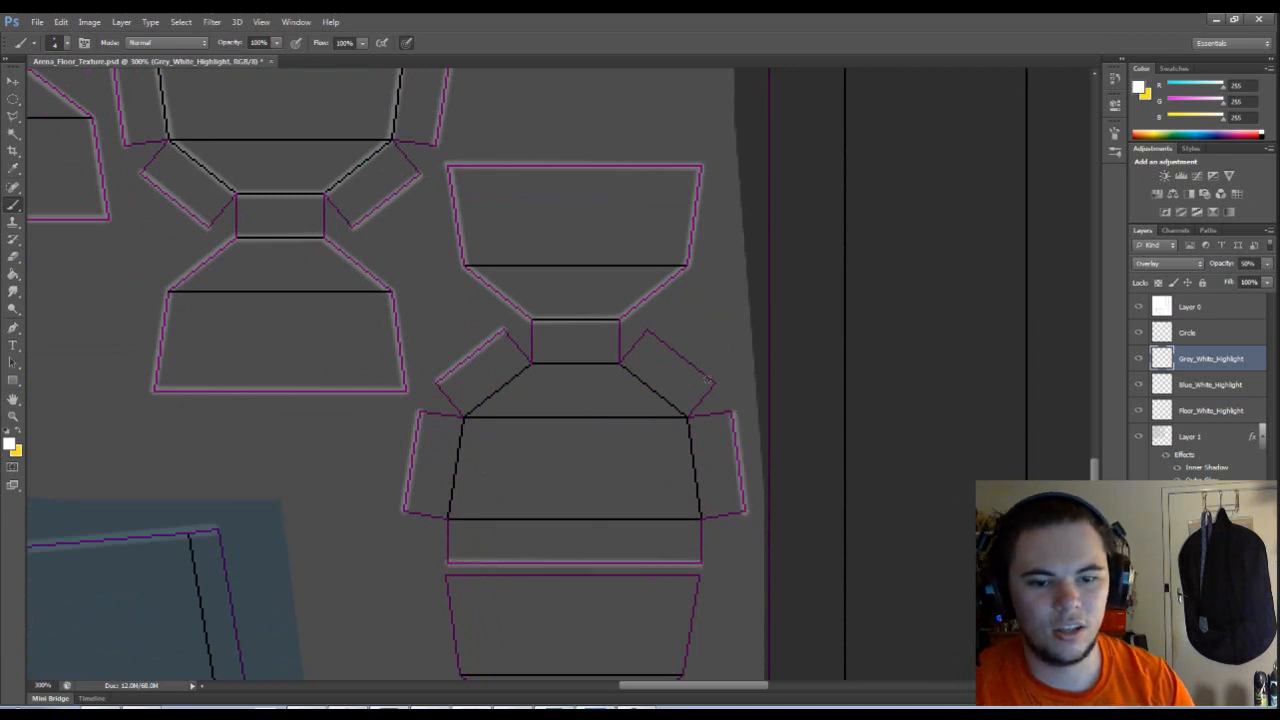
pyautogui.click(714, 383)
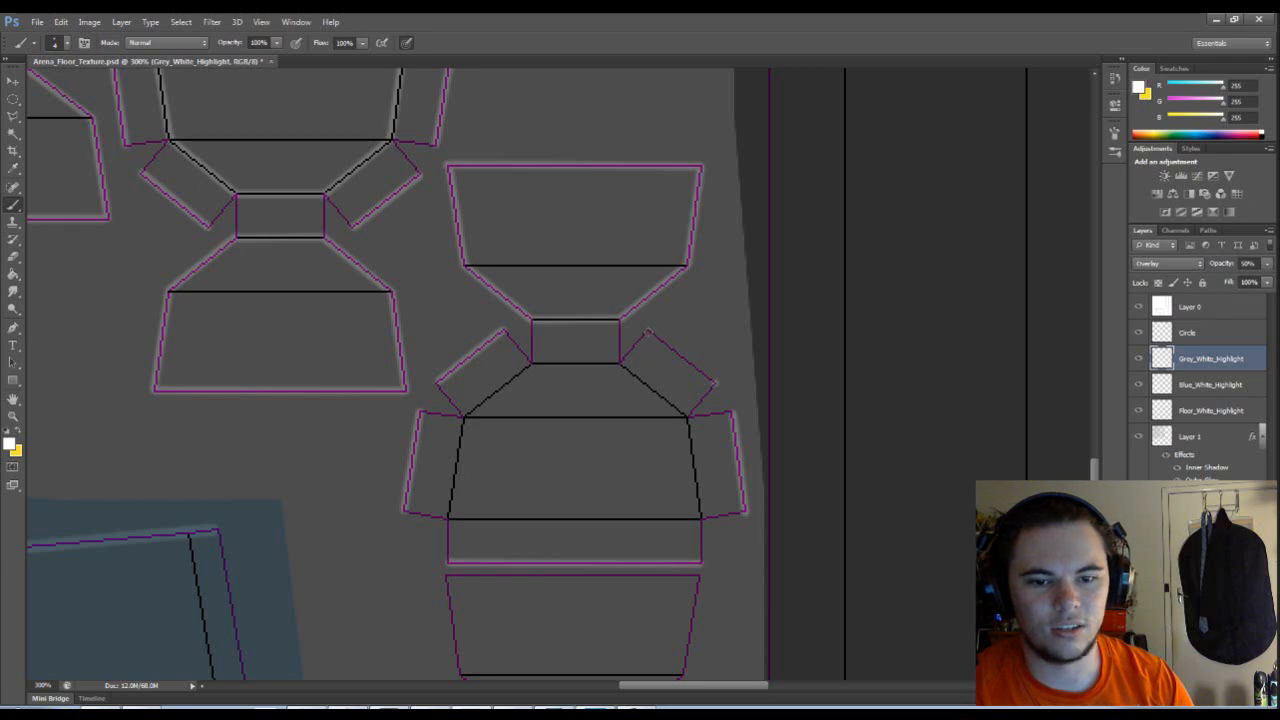
pyautogui.keyDown('shift'); pyautogui.click(647, 331); pyautogui.keyUp('shift')
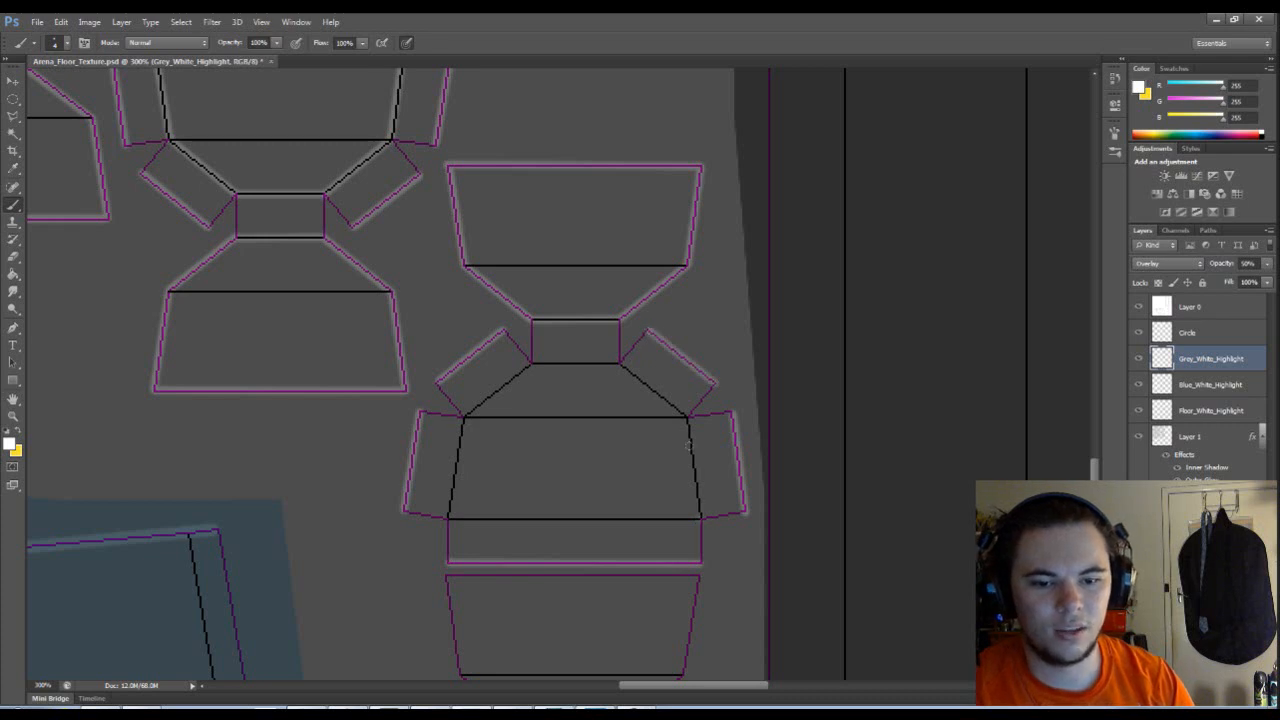
# - Highlight the outline of the fourth grey piece's lower section, including the neck's lower edge, inside its flaps
pyautogui.keyDown('shift'); pyautogui.click(687, 416); pyautogui.keyUp('shift')
pyautogui.keyDown('shift'); pyautogui.click(620, 364); pyautogui.keyUp('shift')
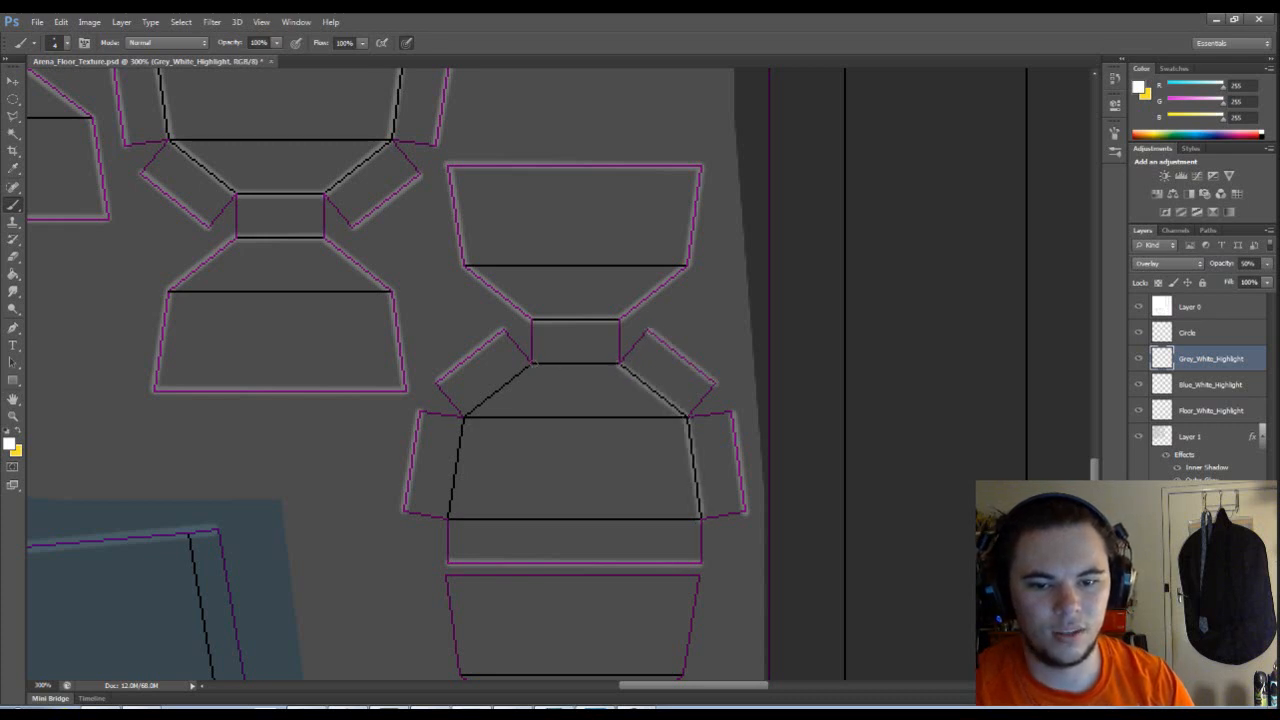
pyautogui.keyDown('shift'); pyautogui.click(533, 364); pyautogui.keyUp('shift')
pyautogui.keyDown('shift'); pyautogui.click(463, 416); pyautogui.keyUp('shift')
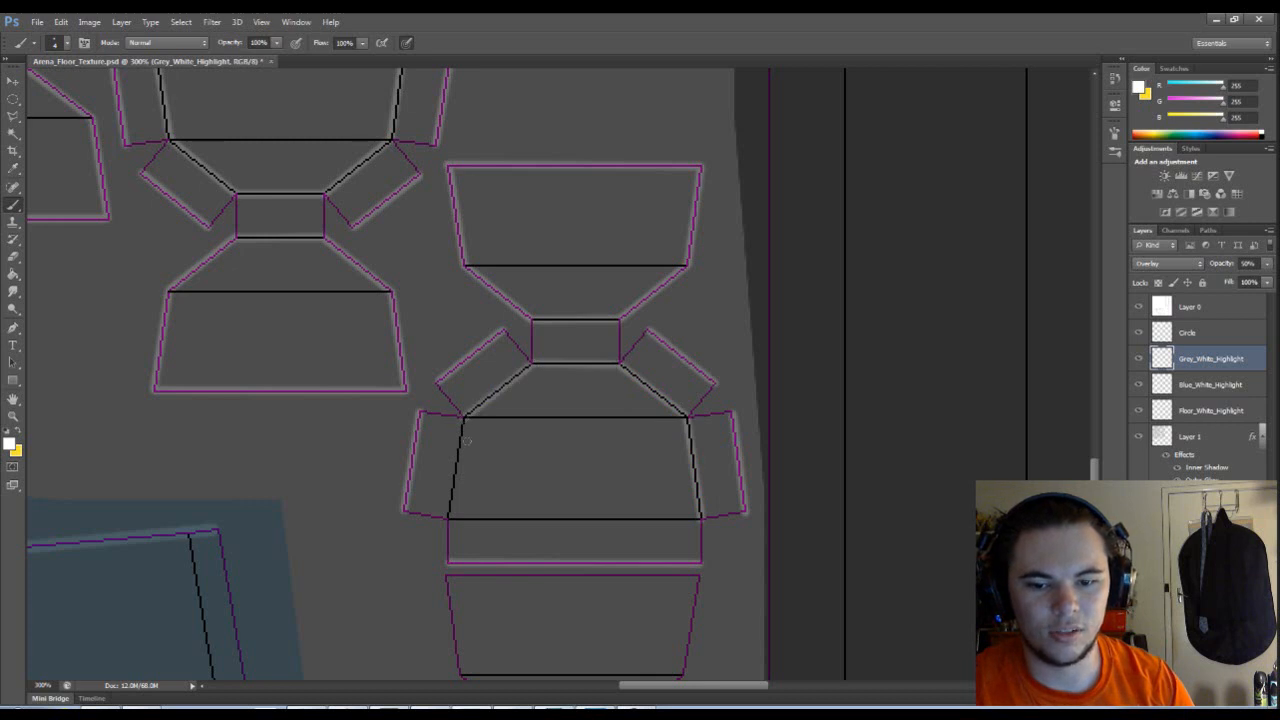
pyautogui.keyDown('shift'); pyautogui.click(449, 519); pyautogui.keyUp('shift')
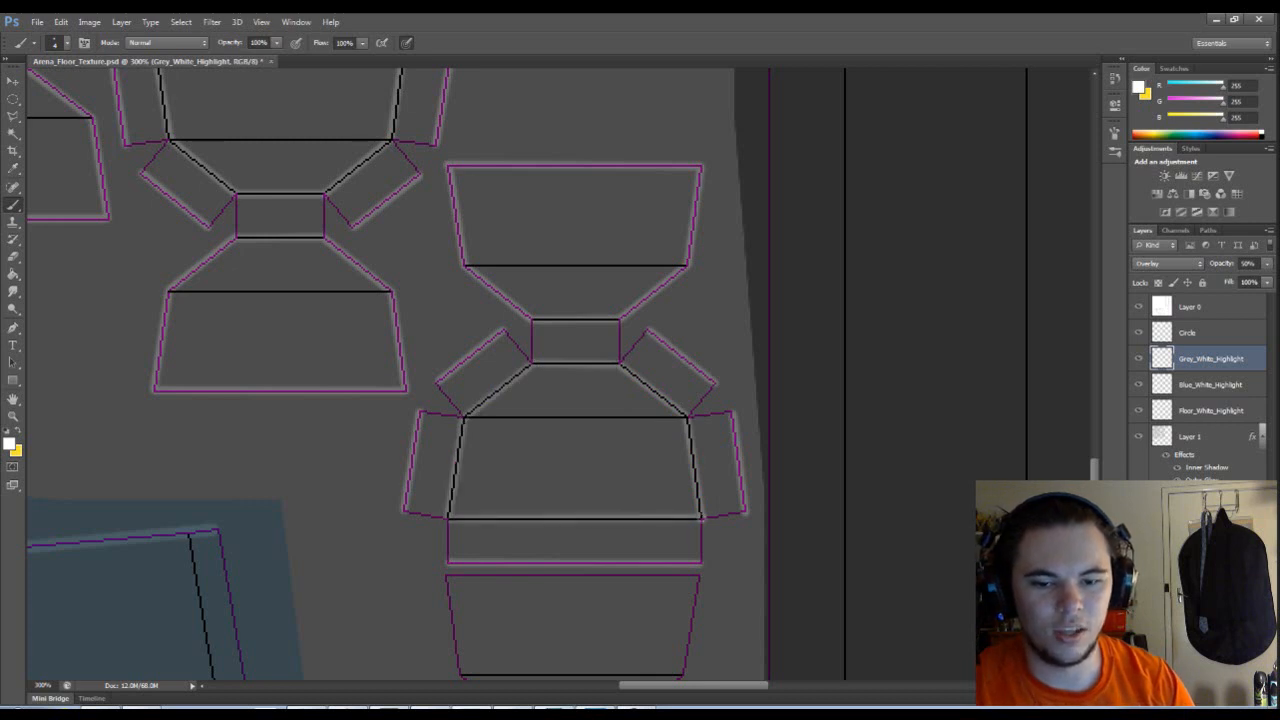
pyautogui.keyDown('shift'); pyautogui.click(701, 519); pyautogui.keyUp('shift')
# - Highlight the outline of the fifth grey piece's flapless upper section, directly below the fourth, and its neck's upper edge
pyautogui.scroll(-1, 667, 487)
pyautogui.moveTo(667, 487); pyautogui.dragTo(640, 330)
pyautogui.moveTo(475, 313); pyautogui.dragTo(494, 384)
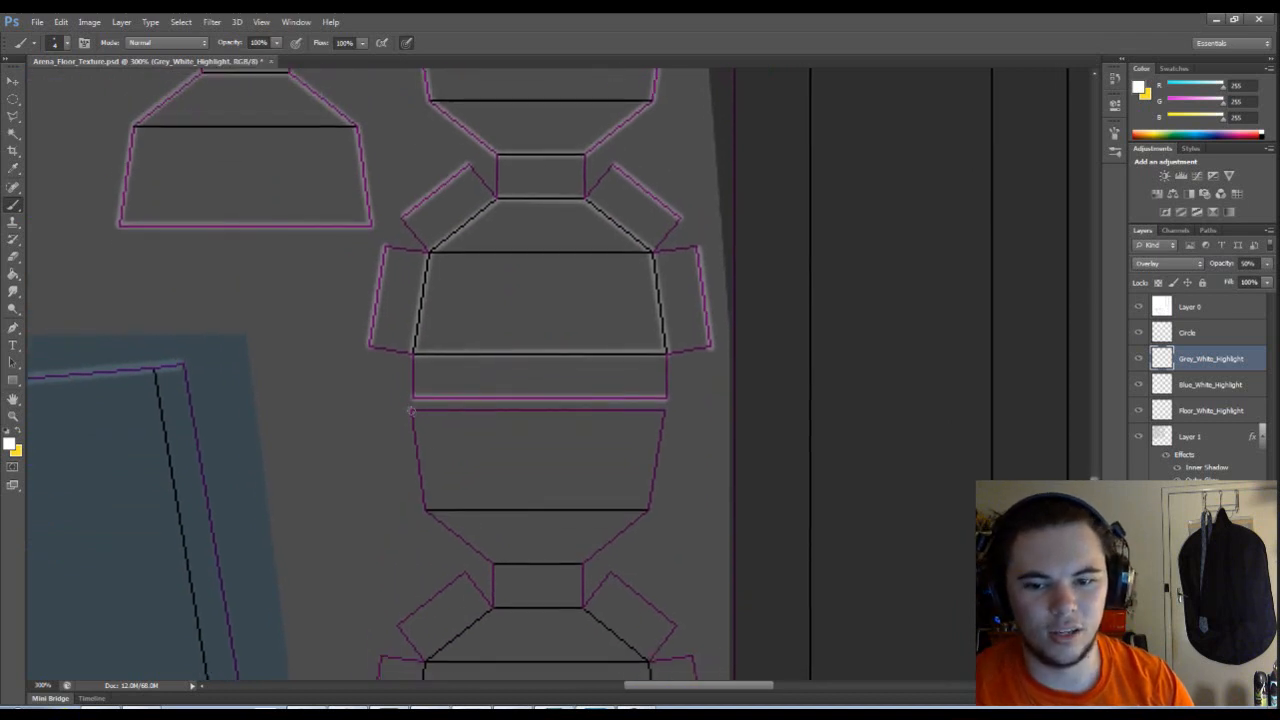
pyautogui.keyDown('shift'); pyautogui.click(424, 509); pyautogui.keyUp('shift')
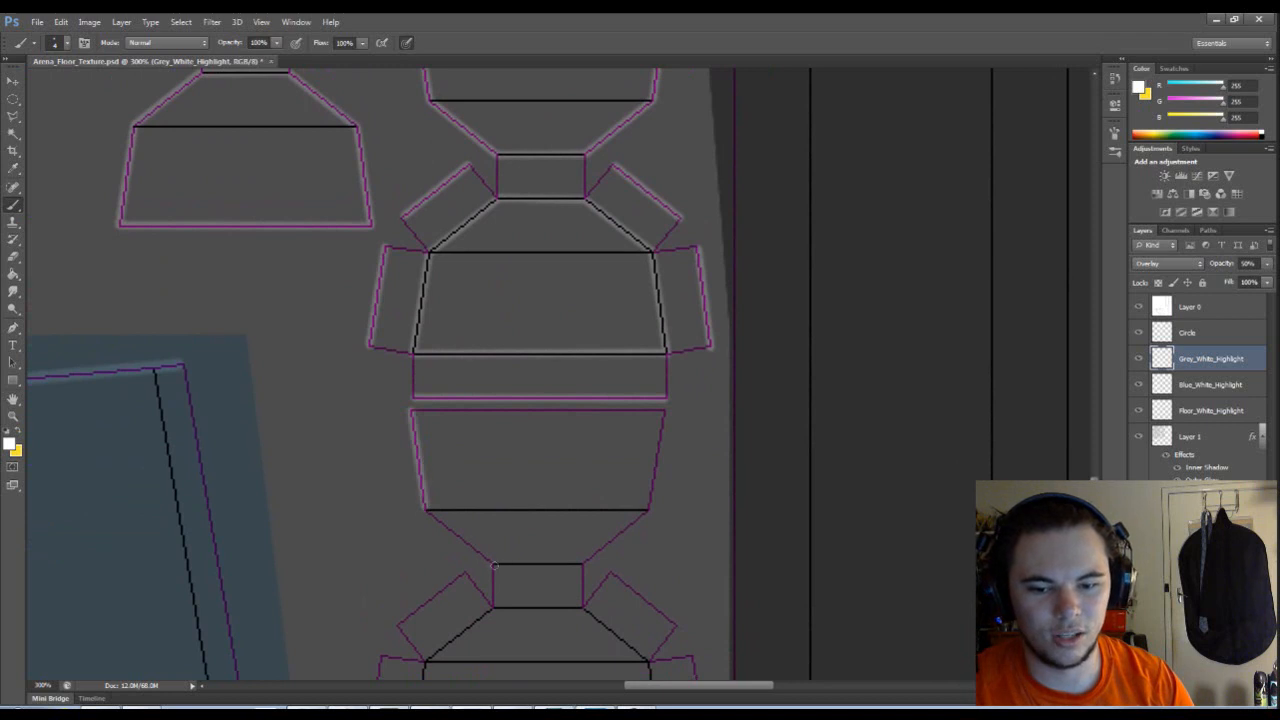
pyautogui.keyDown('shift'); pyautogui.click(497, 565); pyautogui.keyUp('shift')
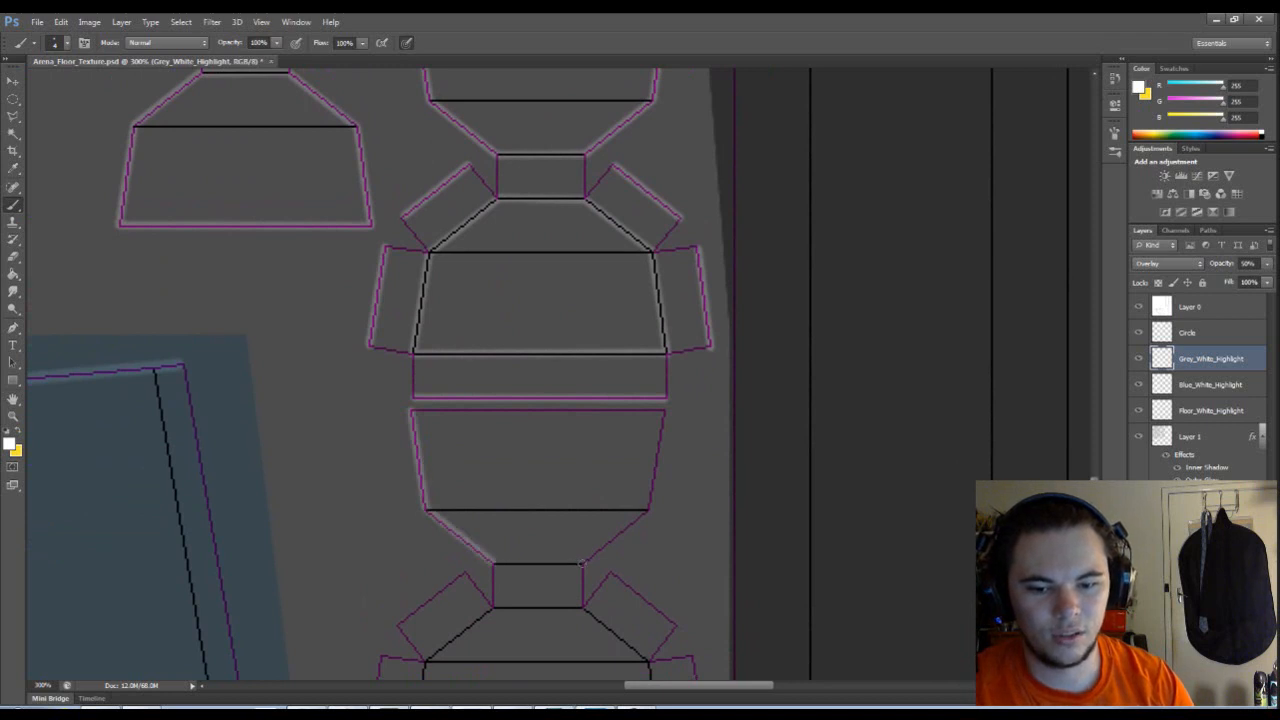
pyautogui.keyDown('shift'); pyautogui.click(582, 563); pyautogui.keyUp('shift')
pyautogui.keyDown('shift'); pyautogui.click(650, 509); pyautogui.keyUp('shift')
pyautogui.keyDown('shift'); pyautogui.click(664, 410); pyautogui.keyUp('shift')
pyautogui.keyDown('shift'); pyautogui.click(411, 410); pyautogui.keyUp('shift')
# - Highlight the outline of the fifth grey piece's lower section, including the neck's lower edge, inside its flaps
pyautogui.moveTo(492, 626); pyautogui.dragTo(467, 411)
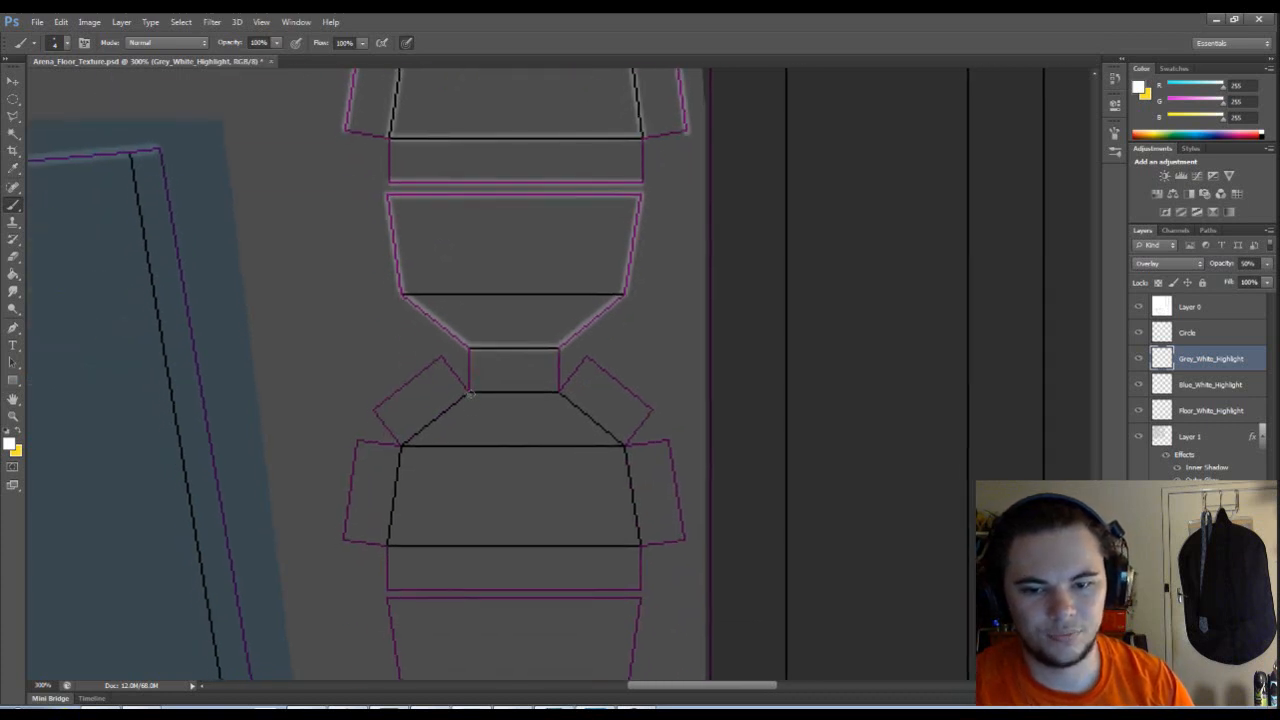
pyautogui.keyDown('shift'); pyautogui.click(559, 392); pyautogui.keyUp('shift')
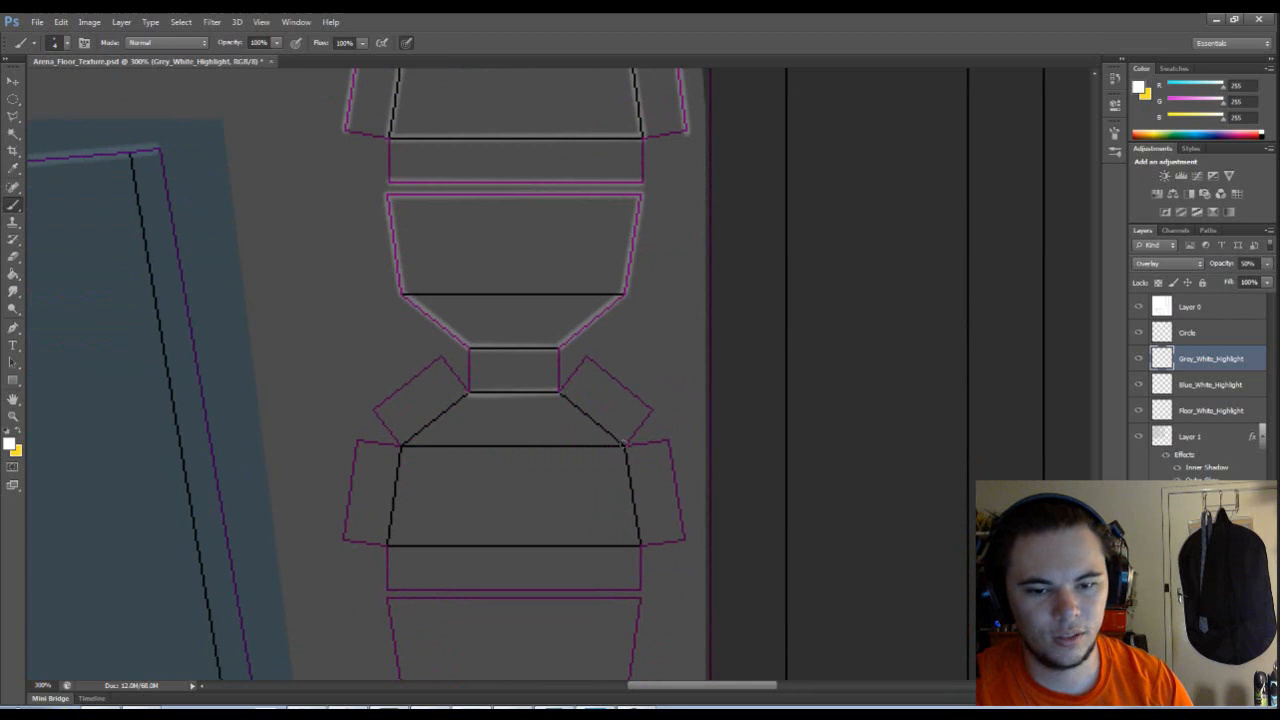
pyautogui.keyDown('shift'); pyautogui.click(624, 446); pyautogui.keyUp('shift')
pyautogui.keyDown('shift'); pyautogui.click(640, 545); pyautogui.keyUp('shift')
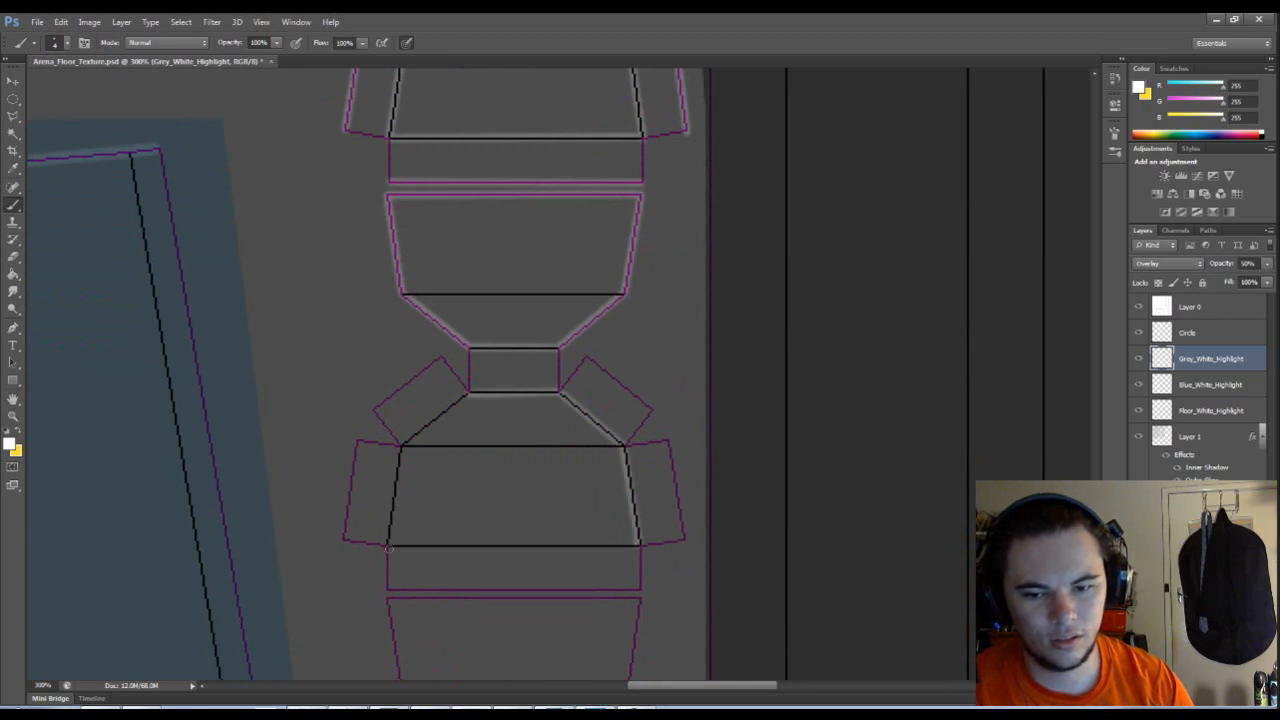
pyautogui.keyDown('shift'); pyautogui.click(387, 545); pyautogui.keyUp('shift')
pyautogui.keyDown('shift'); pyautogui.click(400, 446); pyautogui.keyUp('shift')
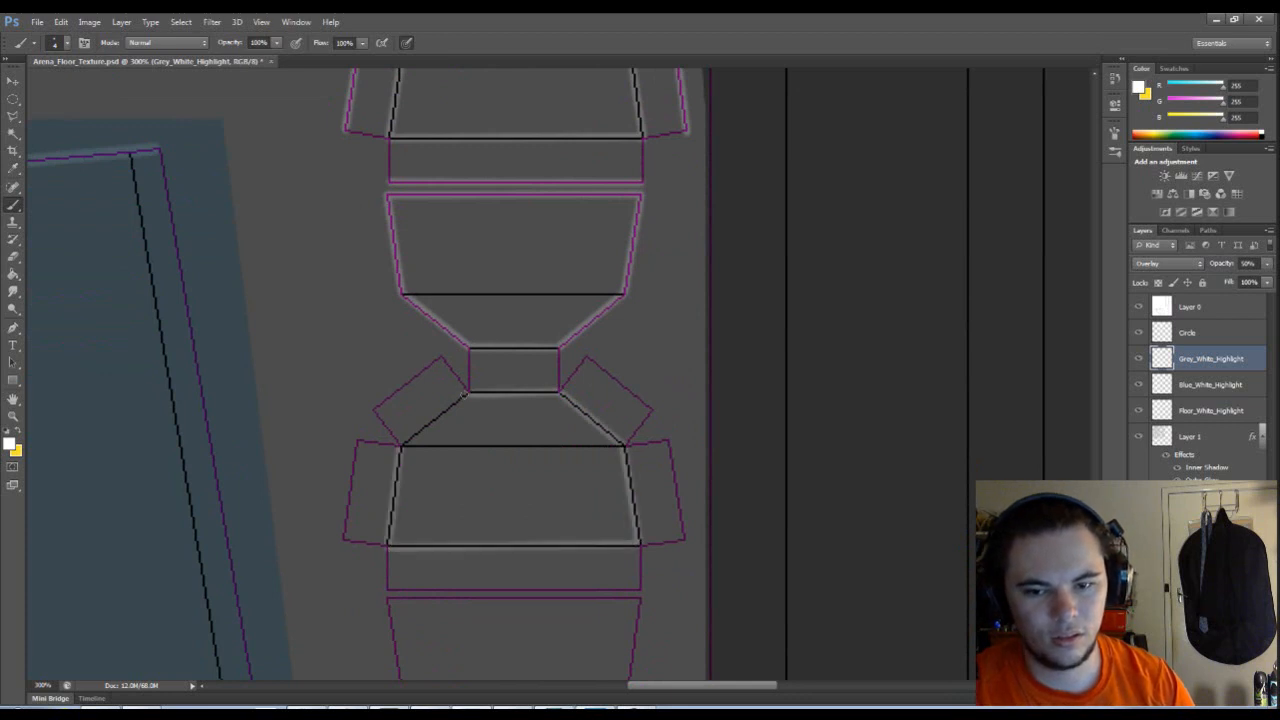
pyautogui.keyDown('shift'); pyautogui.click(469, 392); pyautogui.keyUp('shift')
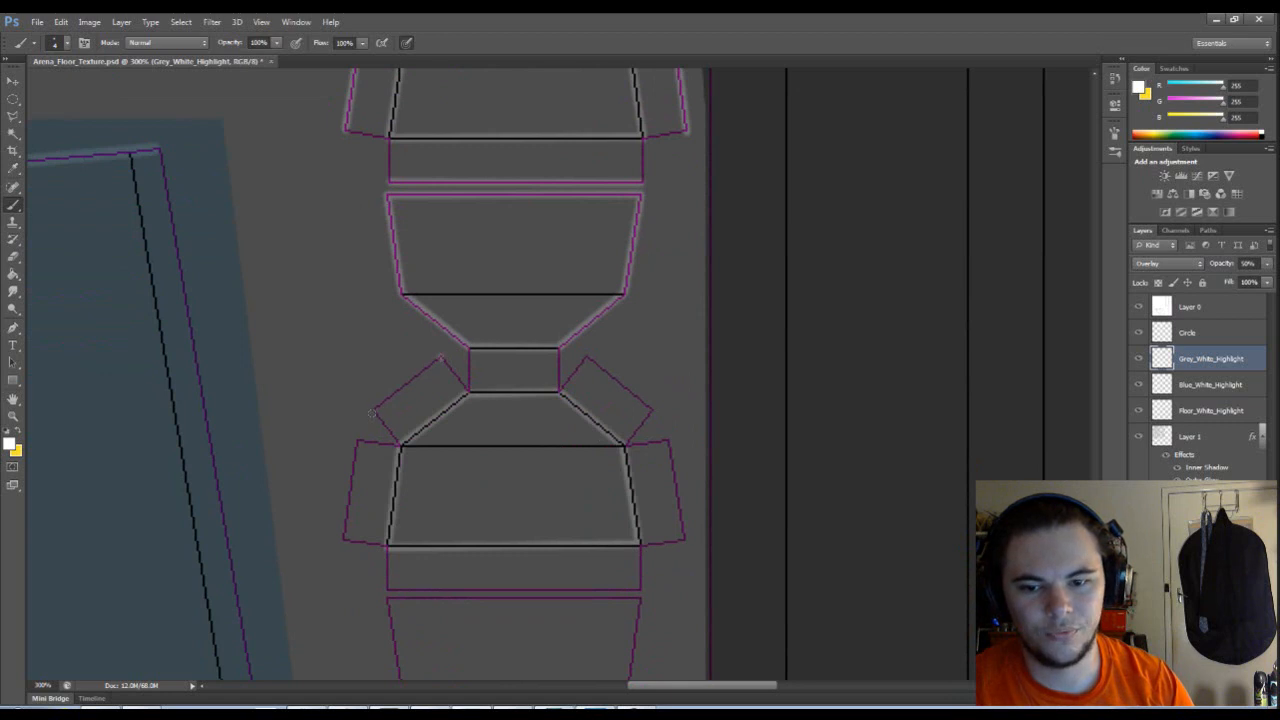
# - Highlight the outer edges of the fifth grey piece's diagonal flaps, side flaps and bottom flap
pyautogui.keyDown('shift'); pyautogui.click(375, 410); pyautogui.keyUp('shift')
pyautogui.keyDown('shift'); pyautogui.click(358, 440); pyautogui.keyUp('shift')
pyautogui.hotkey('ctrl', 'z')
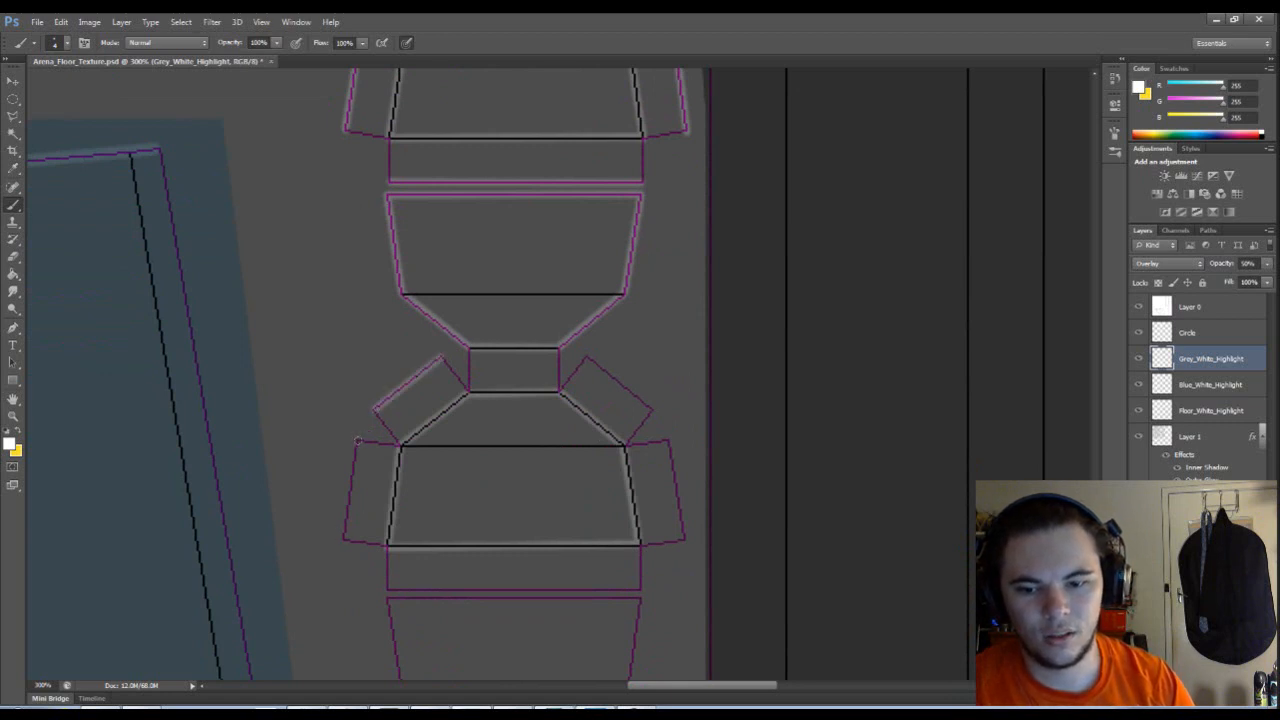
pyautogui.keyDown('shift'); pyautogui.click(344, 540); pyautogui.keyUp('shift')
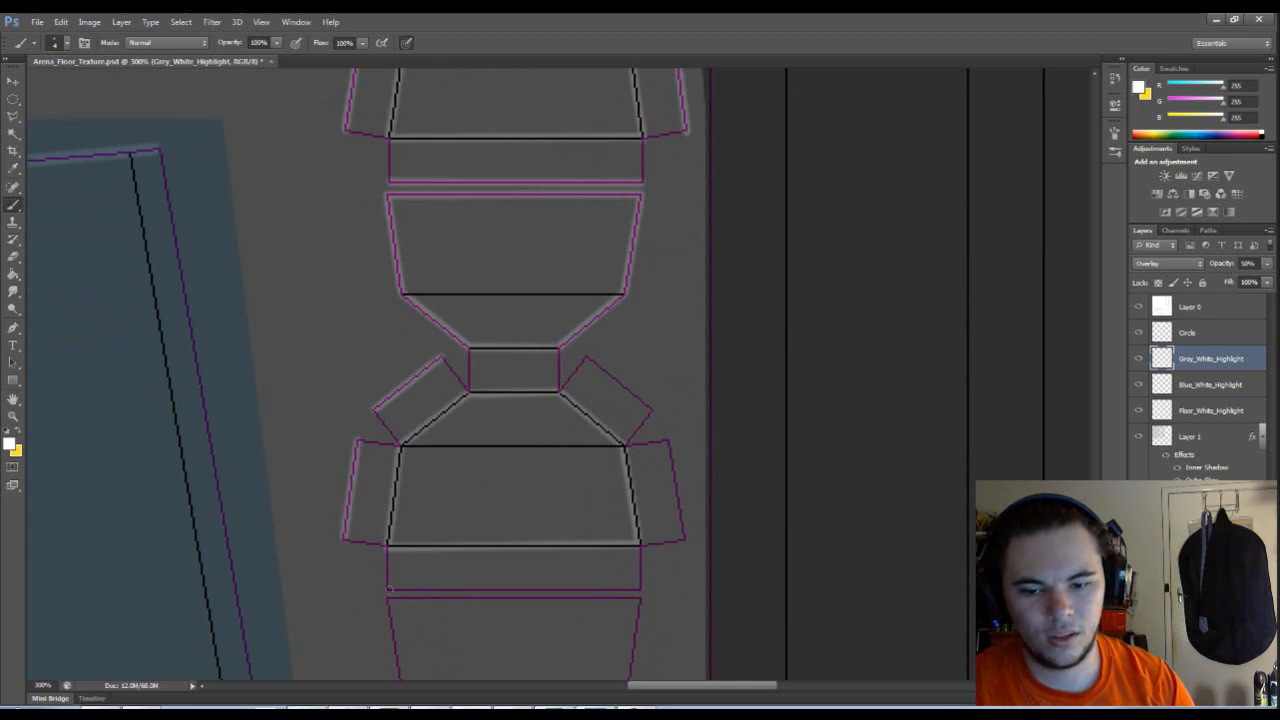
pyautogui.keyDown('shift'); pyautogui.click(641, 590); pyautogui.keyUp('shift')
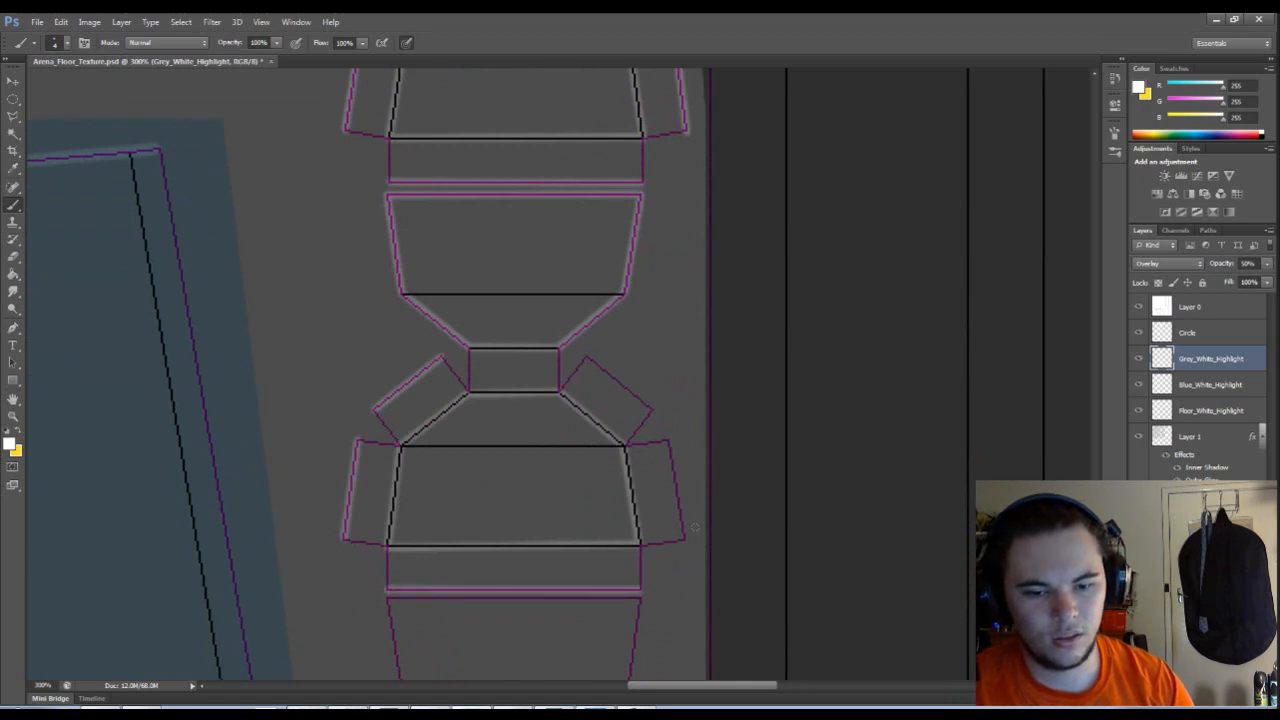
pyautogui.click(666, 443)
pyautogui.keyDown('shift'); pyautogui.click(686, 540); pyautogui.keyUp('shift')
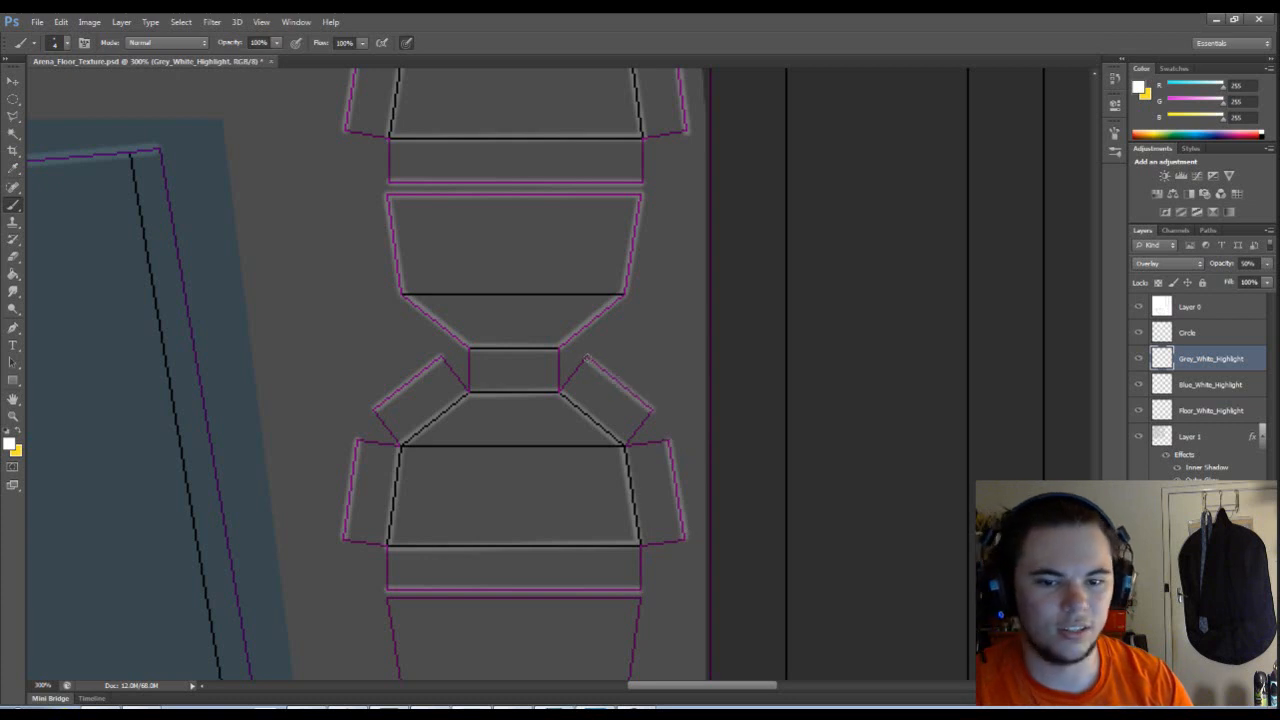
pyautogui.click(587, 357)
pyautogui.keyDown('shift'); pyautogui.click(652, 410); pyautogui.keyUp('shift')
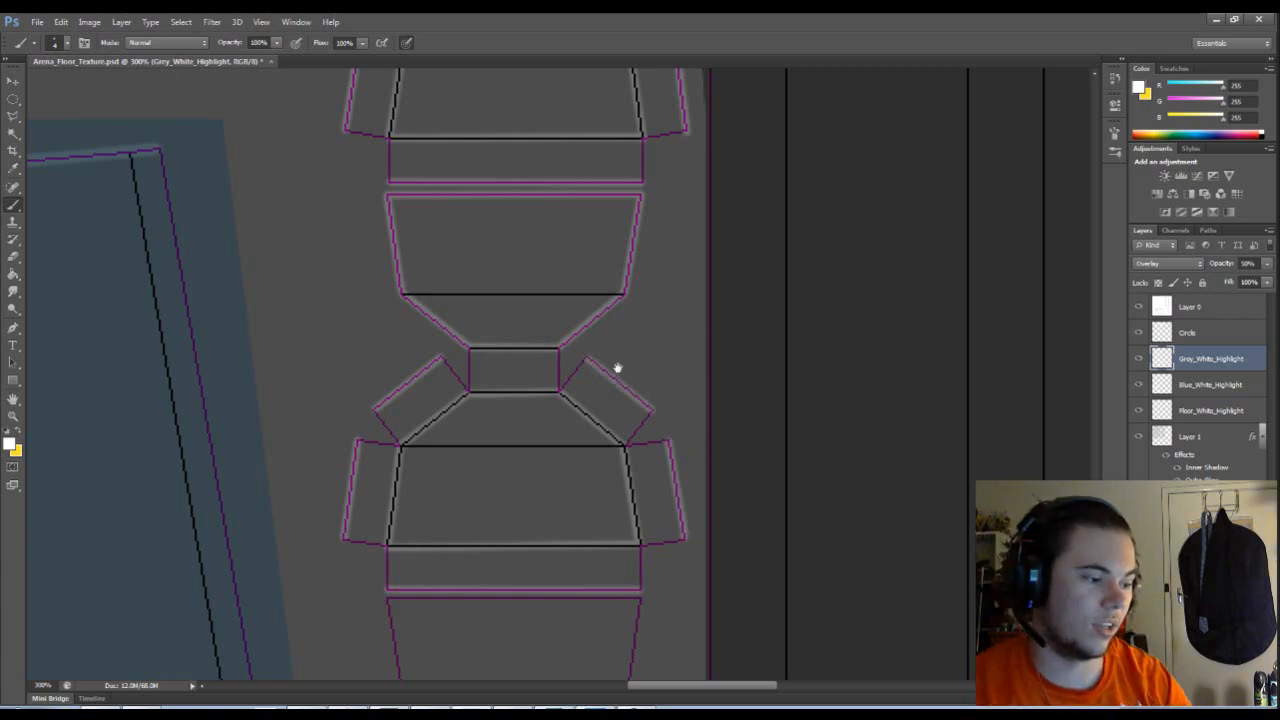
# - Highlight the outline of the sixth, lowest grey piece's flapless upper section and the upper edge of its neck
pyautogui.moveTo(723, 423); pyautogui.dragTo(725, 196)
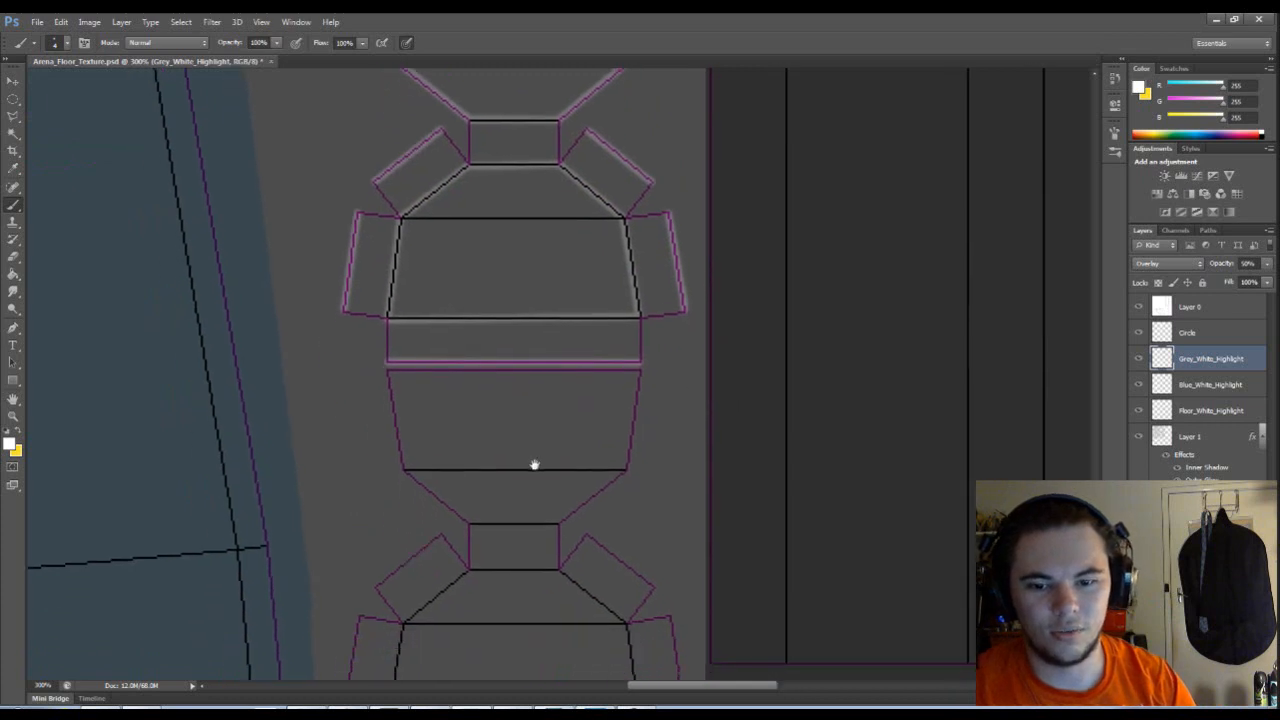
pyautogui.moveTo(534, 465); pyautogui.dragTo(542, 429)
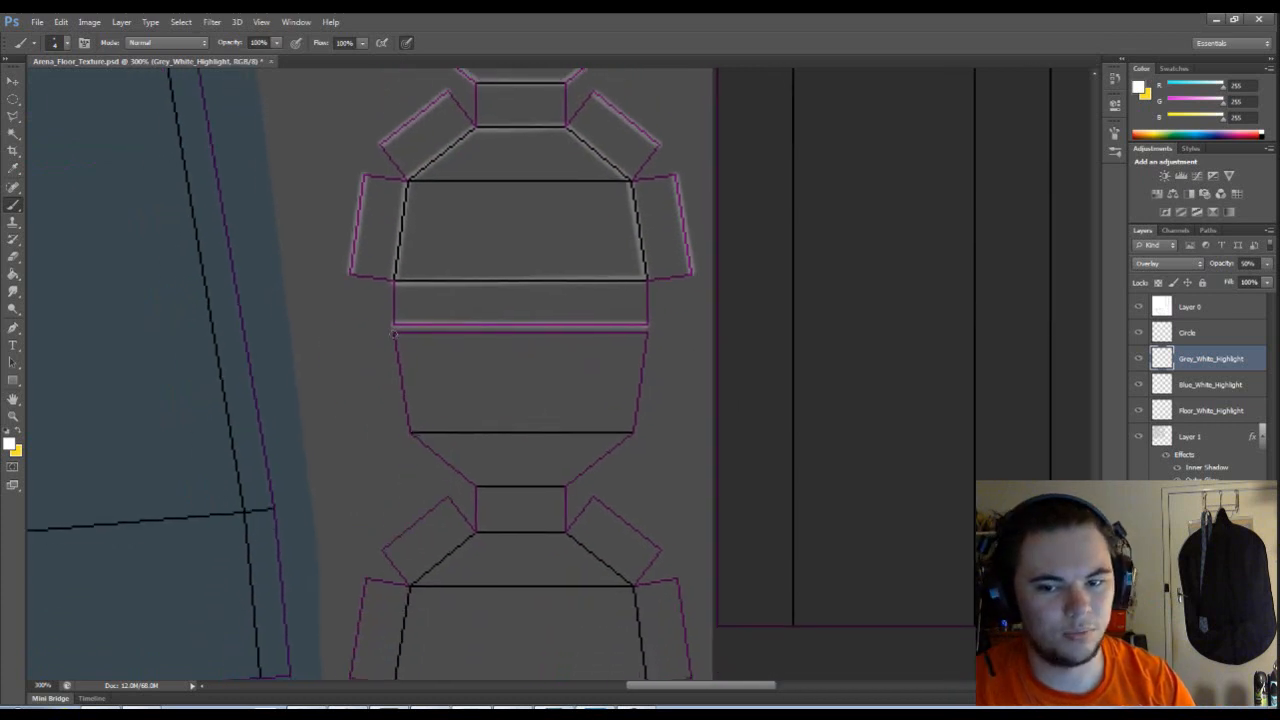
pyautogui.click(395, 328)
pyautogui.keyDown('shift'); pyautogui.click(648, 327); pyautogui.keyUp('shift')
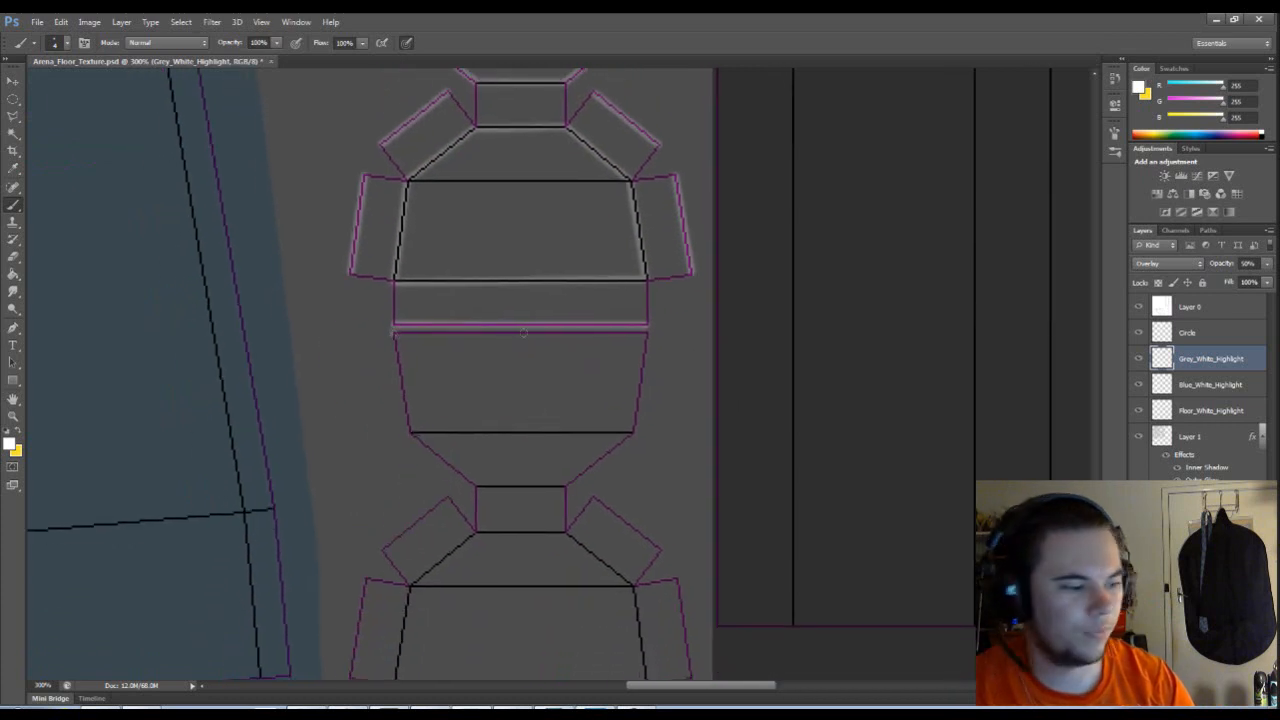
pyautogui.keyDown('shift'); pyautogui.click(647, 332); pyautogui.keyUp('shift')
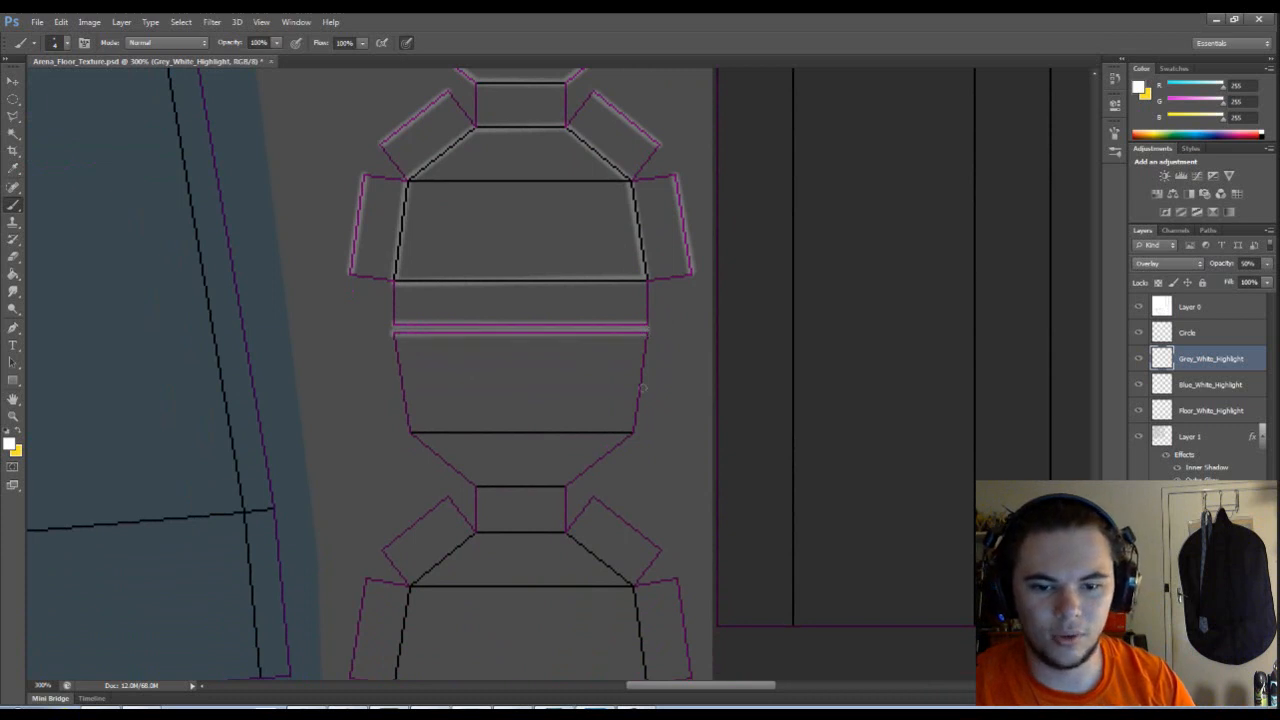
pyautogui.keyDown('shift'); pyautogui.click(631, 432); pyautogui.keyUp('shift')
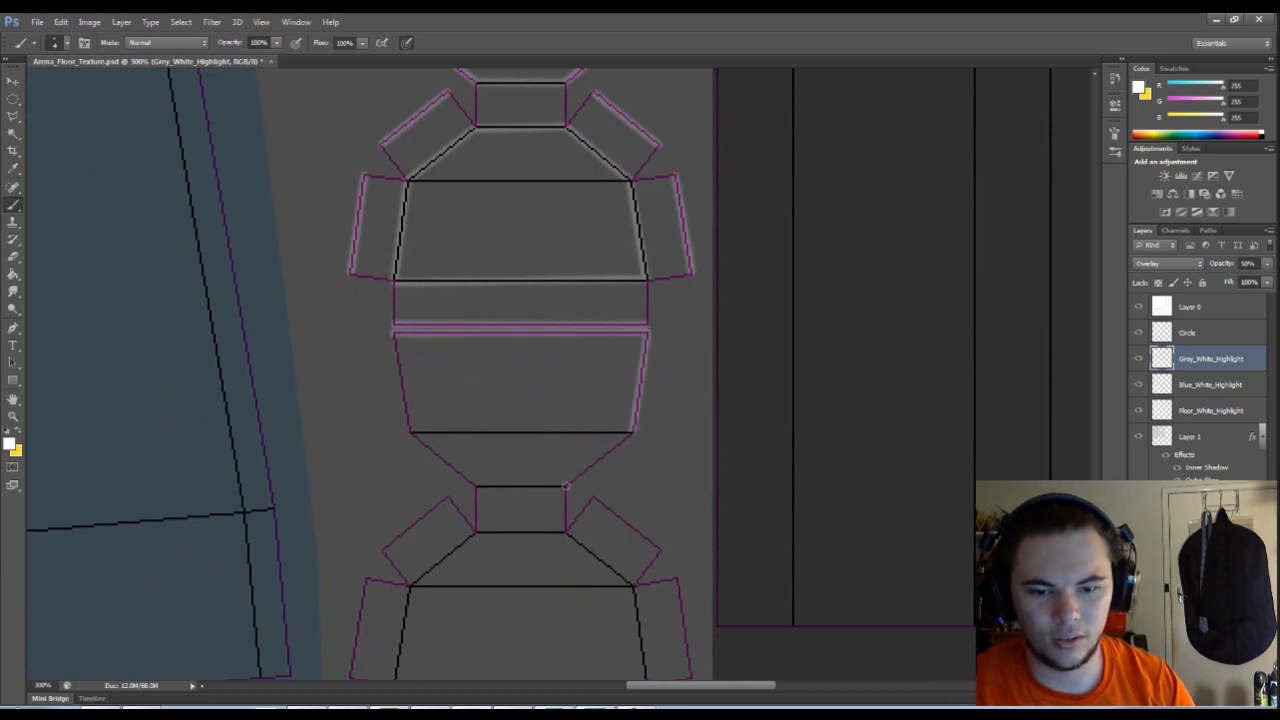
pyautogui.keyDown('shift'); pyautogui.click(566, 486); pyautogui.keyUp('shift')
pyautogui.keyDown('shift'); pyautogui.click(476, 487); pyautogui.keyUp('shift')
pyautogui.keyDown('shift'); pyautogui.click(410, 432); pyautogui.keyUp('shift')
pyautogui.keyDown('shift'); pyautogui.click(391, 334); pyautogui.keyUp('shift')
# - Highlight the outline of the sixth grey piece's lower section, including the neck's lower edge, inside its flaps
pyautogui.scroll(-3, 434, 449)
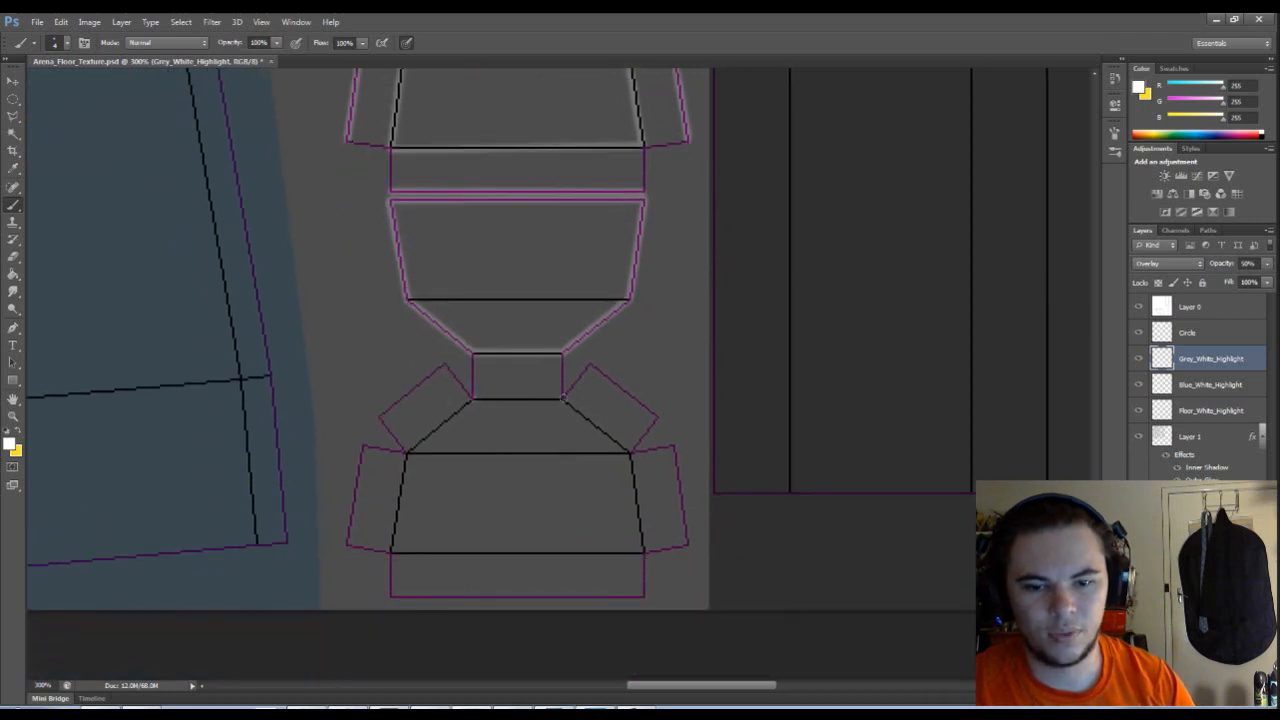
pyautogui.keyDown('shift'); pyautogui.click(563, 399); pyautogui.keyUp('shift')
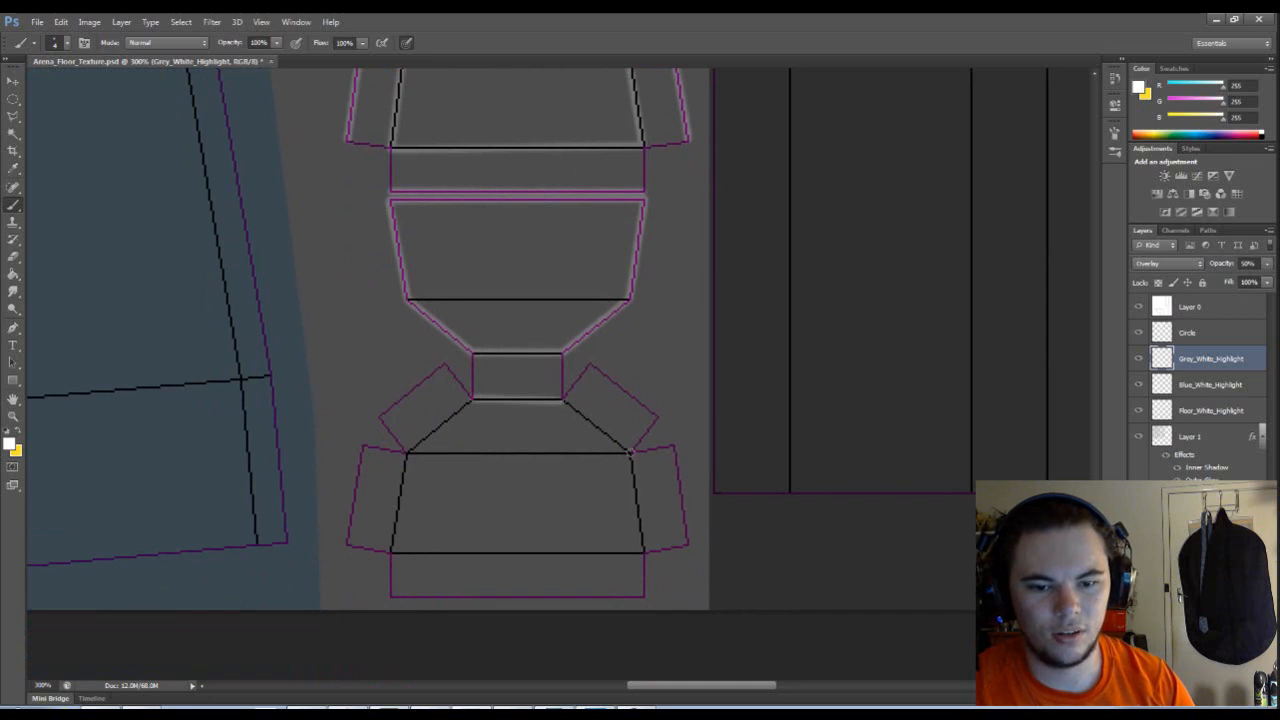
pyautogui.keyDown('shift'); pyautogui.click(629, 453); pyautogui.keyUp('shift')
pyautogui.keyDown('shift'); pyautogui.click(643, 552); pyautogui.keyUp('shift')
pyautogui.keyDown('shift'); pyautogui.click(392, 552); pyautogui.keyUp('shift')
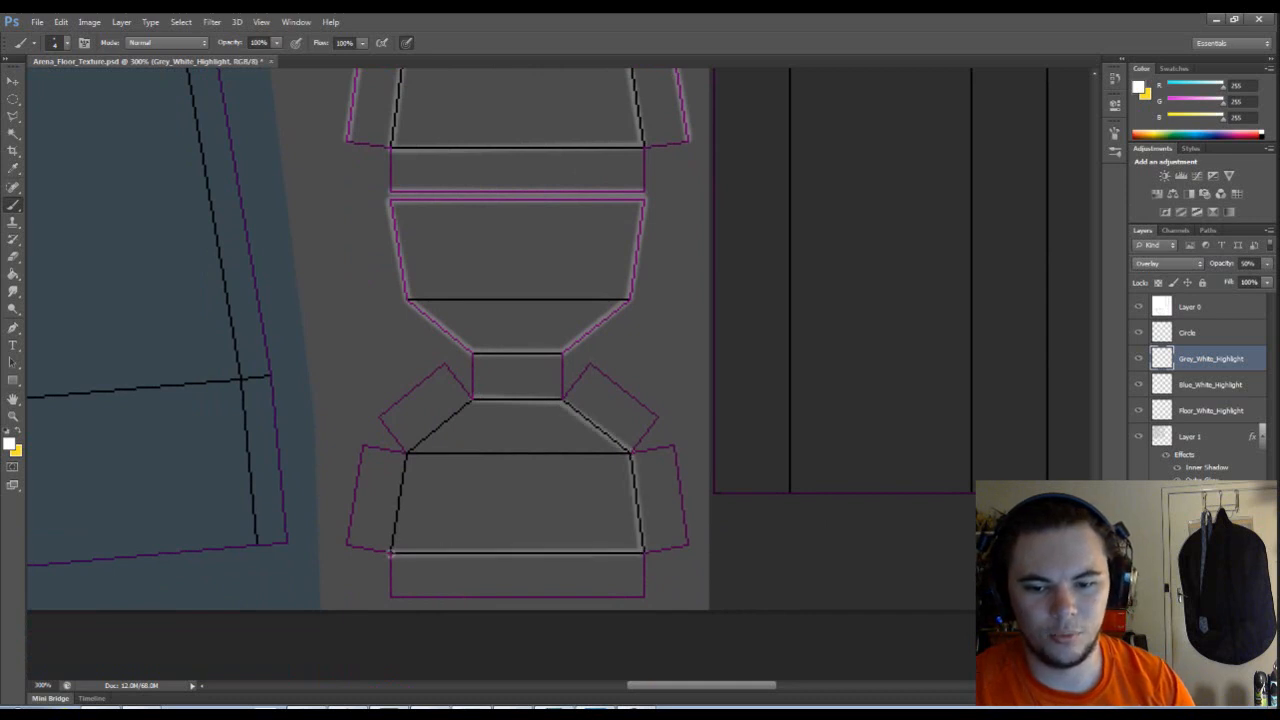
pyautogui.keyDown('shift'); pyautogui.click(406, 453); pyautogui.keyUp('shift')
pyautogui.keyDown('shift'); pyautogui.click(472, 399); pyautogui.keyUp('shift')
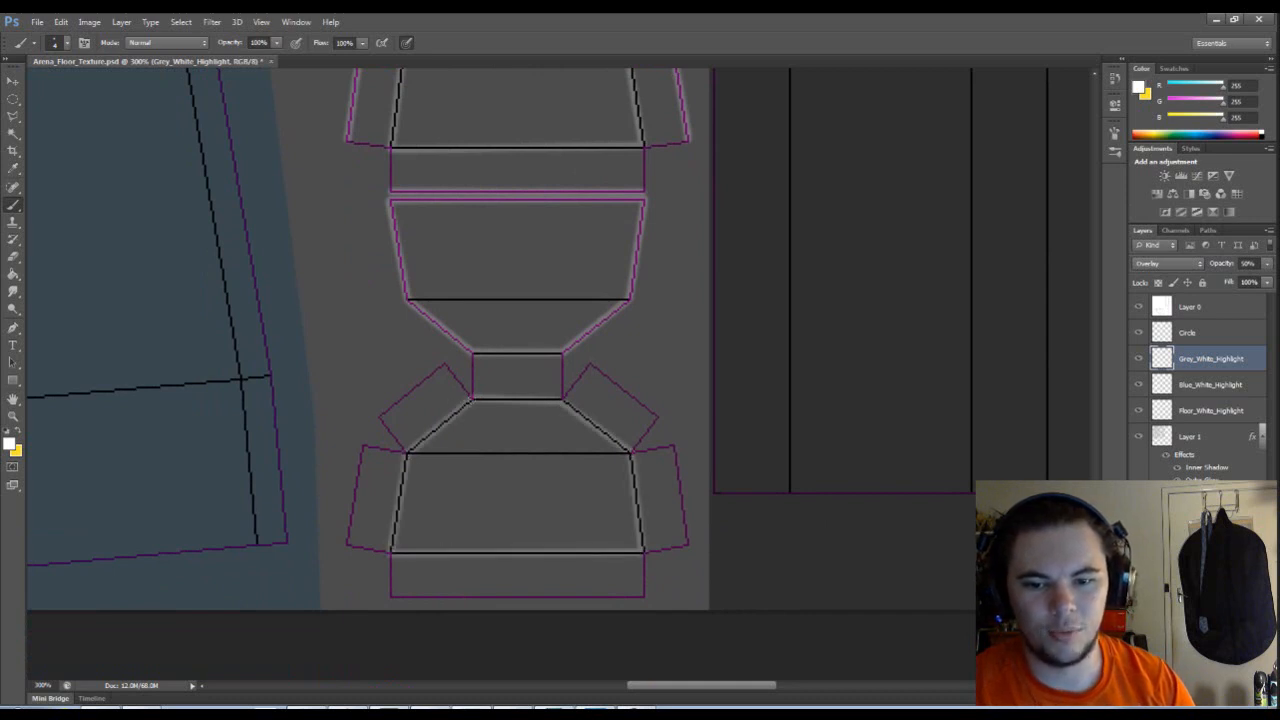
# - Highlight the outer edges of the sixth grey piece's diagonal flaps, side flaps and bottom flap
pyautogui.click(444, 366)
pyautogui.keyDown('shift'); pyautogui.click(380, 415); pyautogui.keyUp('shift')
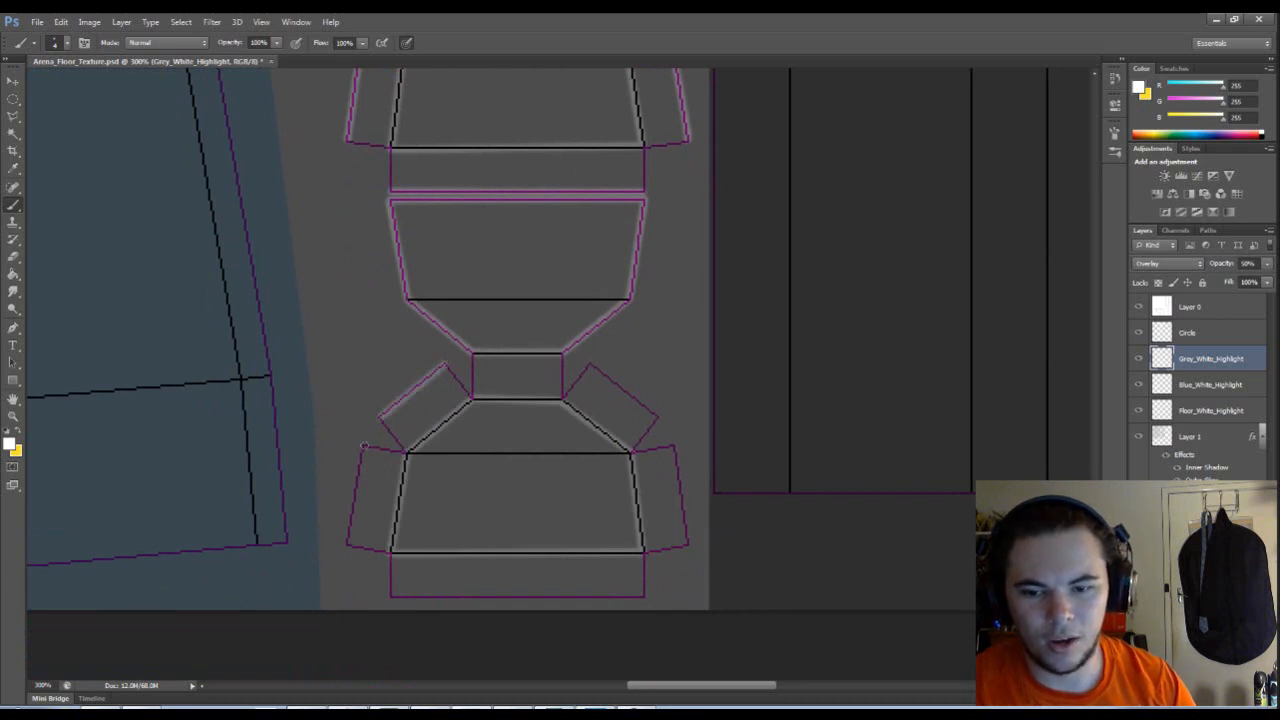
pyautogui.keyDown('shift'); pyautogui.click(346, 544); pyautogui.keyUp('shift')
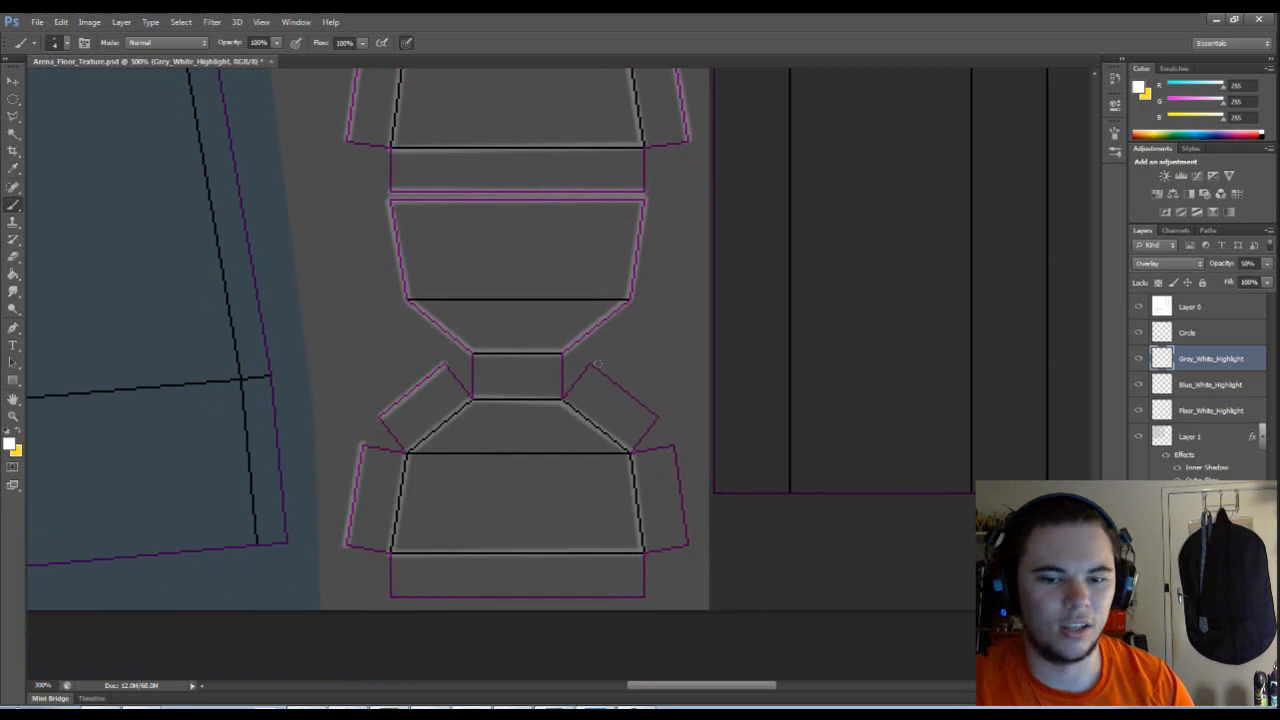
pyautogui.keyDown('shift'); pyautogui.click(657, 419); pyautogui.keyUp('shift')
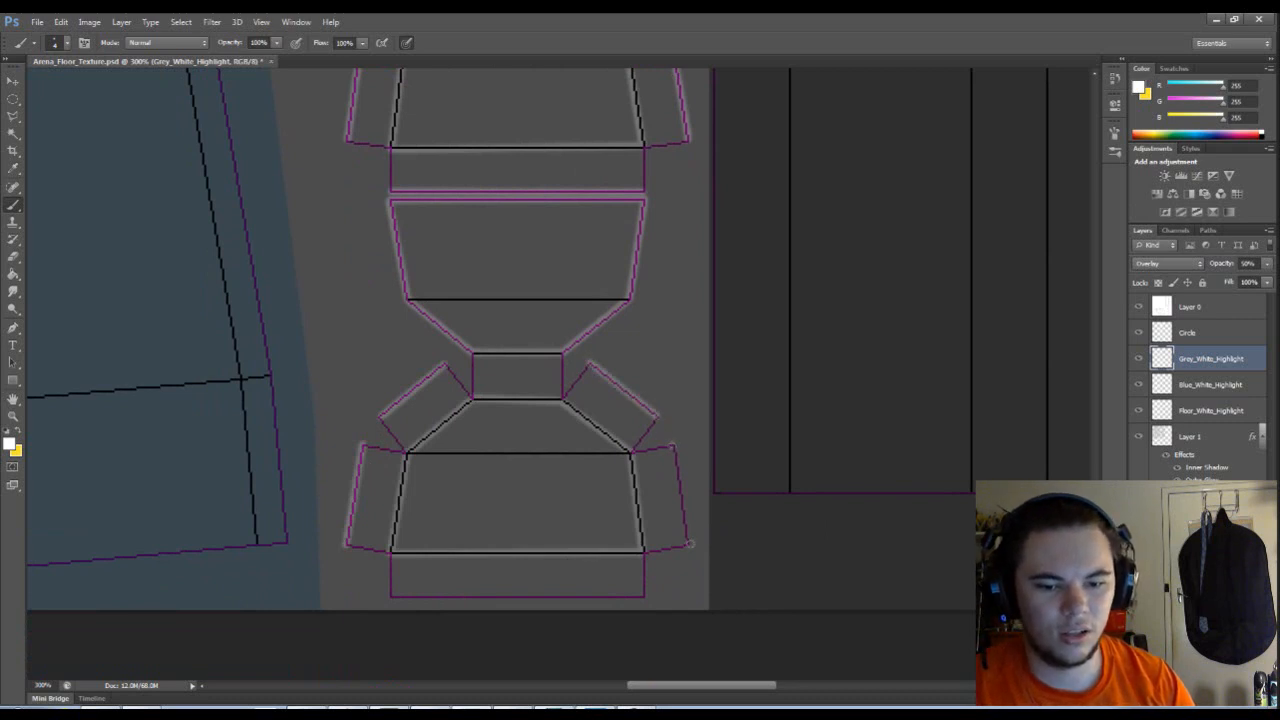
pyautogui.keyDown('shift'); pyautogui.click(689, 545); pyautogui.keyUp('shift')
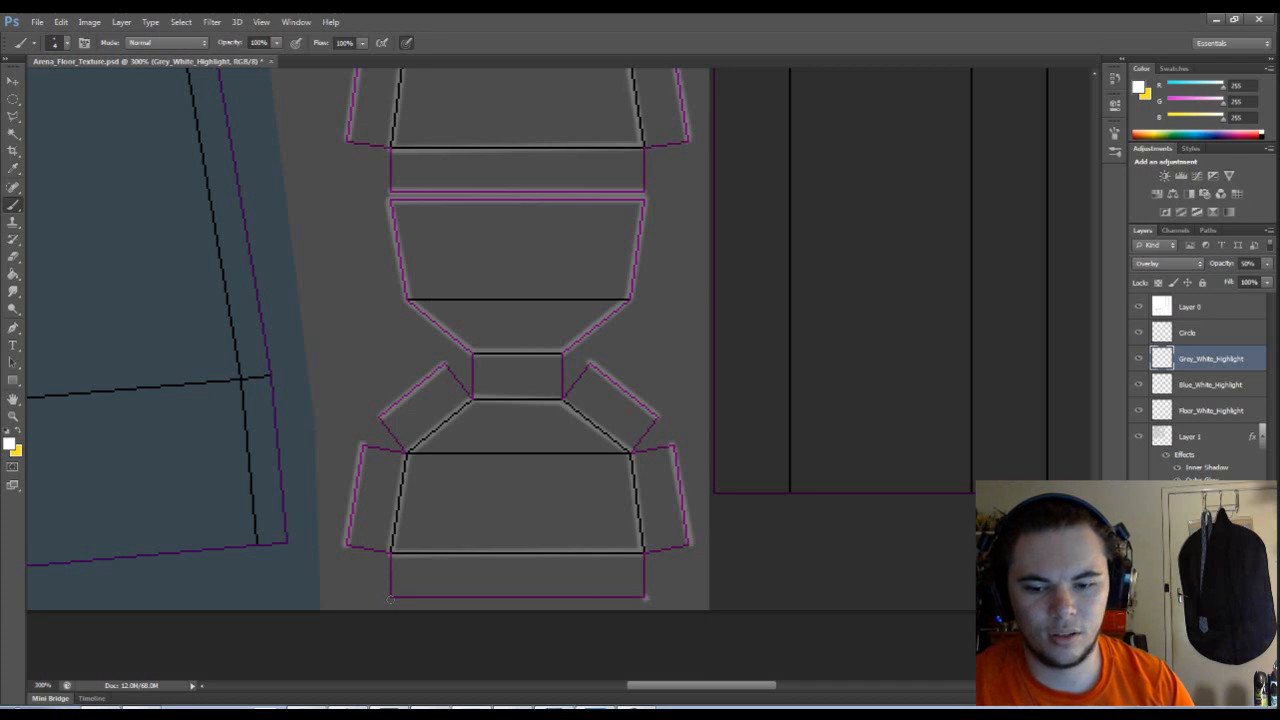
pyautogui.keyDown('shift'); pyautogui.click(646, 598); pyautogui.keyUp('shift')
# - Hide the UV wireframe on Layer 0 and set the Grey_White_Highlight layer's opacity to 25%
pyautogui.moveTo(491, 500)
pyautogui.mouseDown()
pyautogui.moveTo(467, 568)
pyautogui.moveTo(493, 600)
pyautogui.mouseUp()
pyautogui.hotkey('ctrl', '-')
pyautogui.hotkey('ctrl', '-')
pyautogui.hotkey('ctrl', '-')
pyautogui.moveTo(461, 273); pyautogui.dragTo(503, 347)
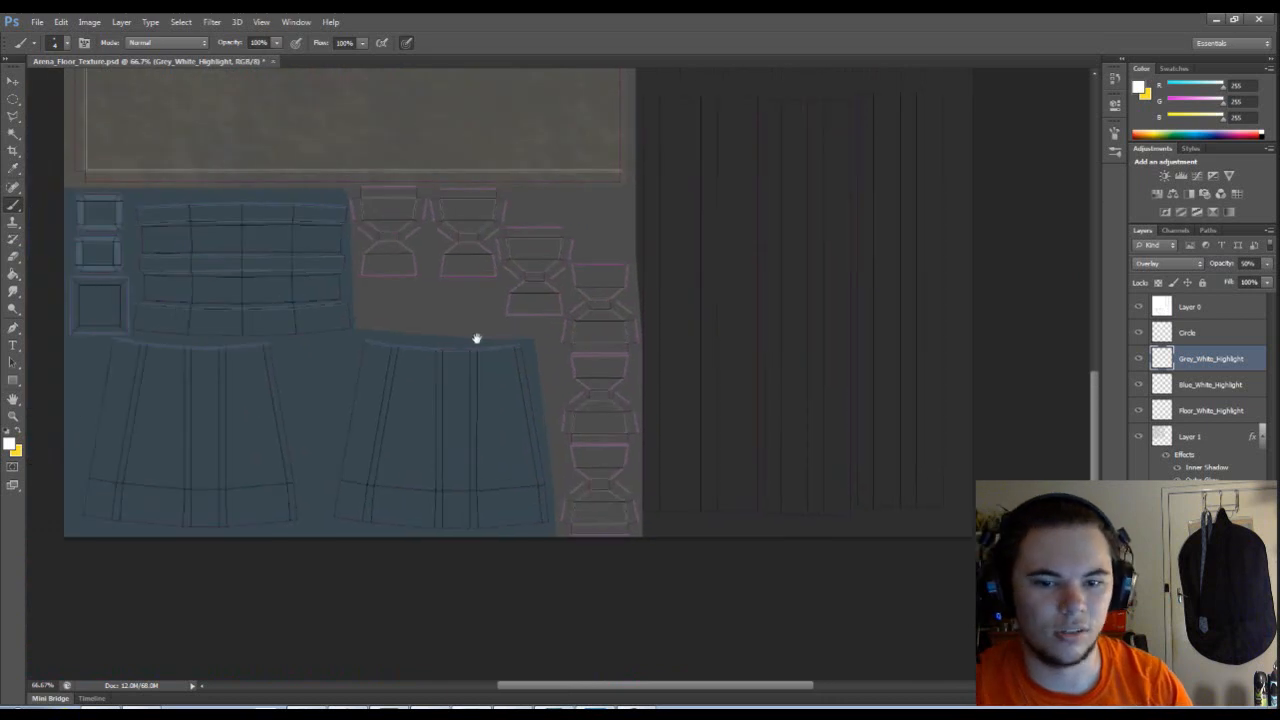
pyautogui.click(1138, 307)
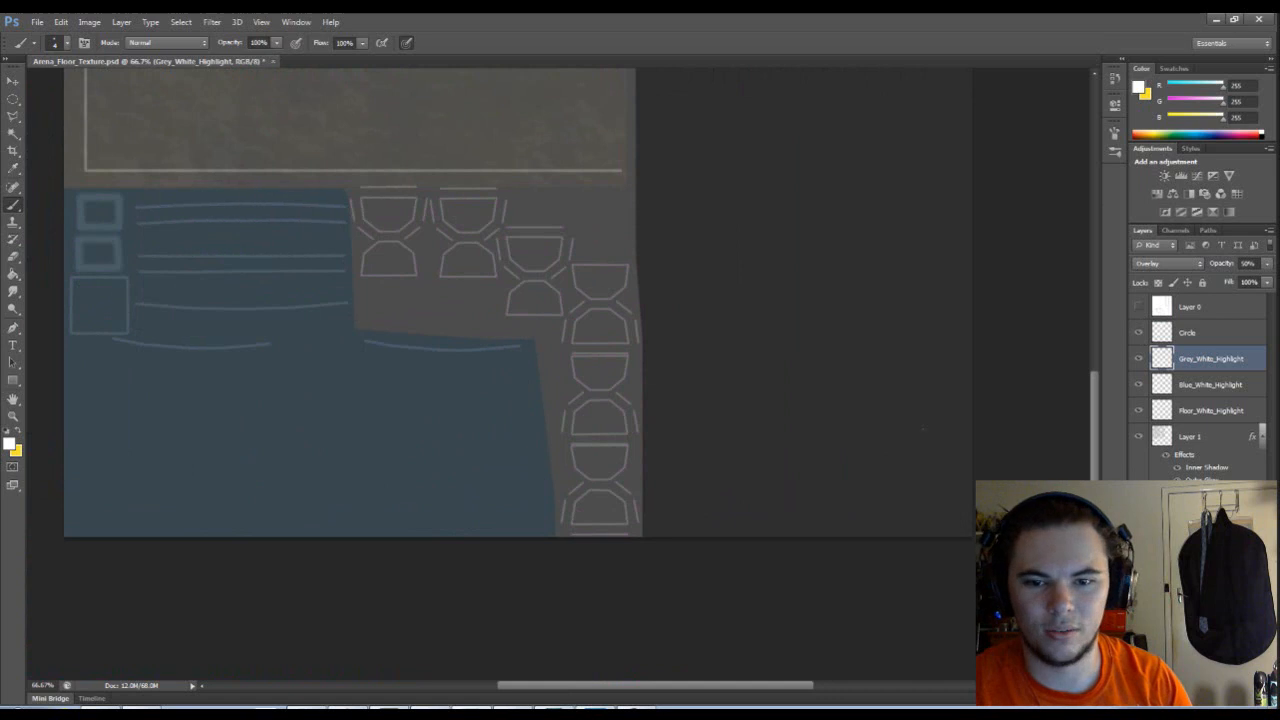
pyautogui.click(1247, 263)
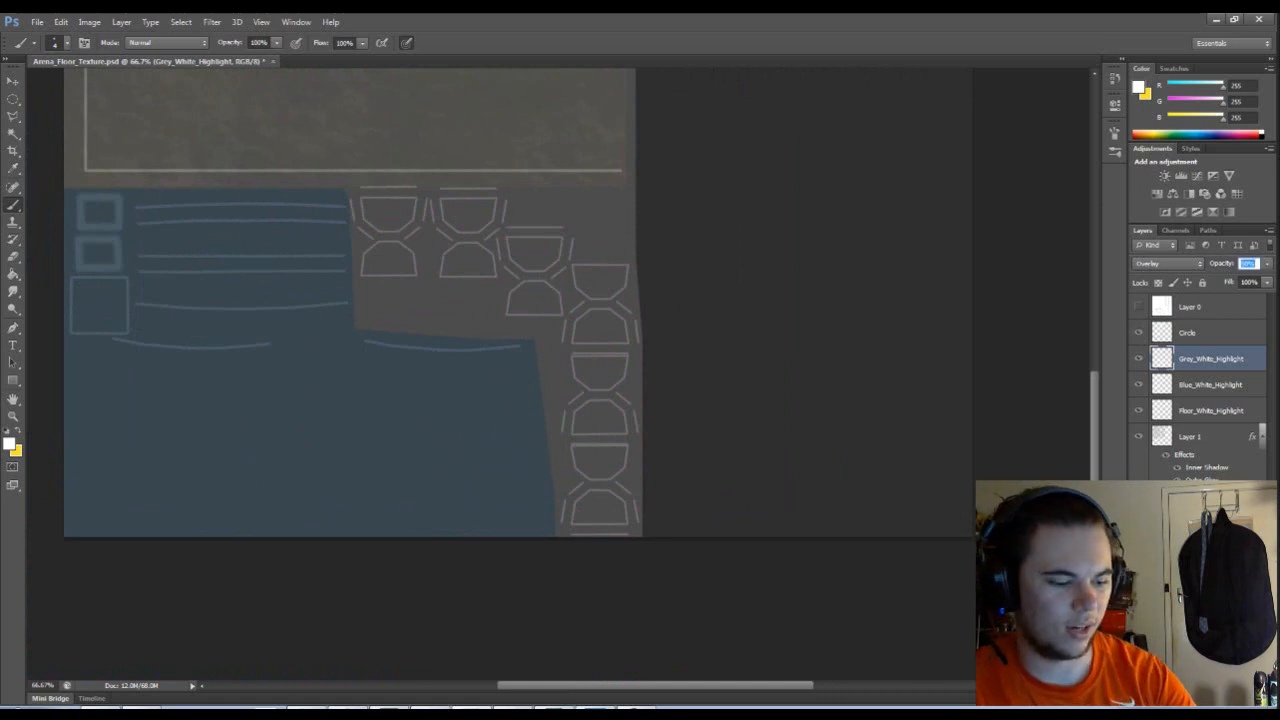
pyautogui.write('25')
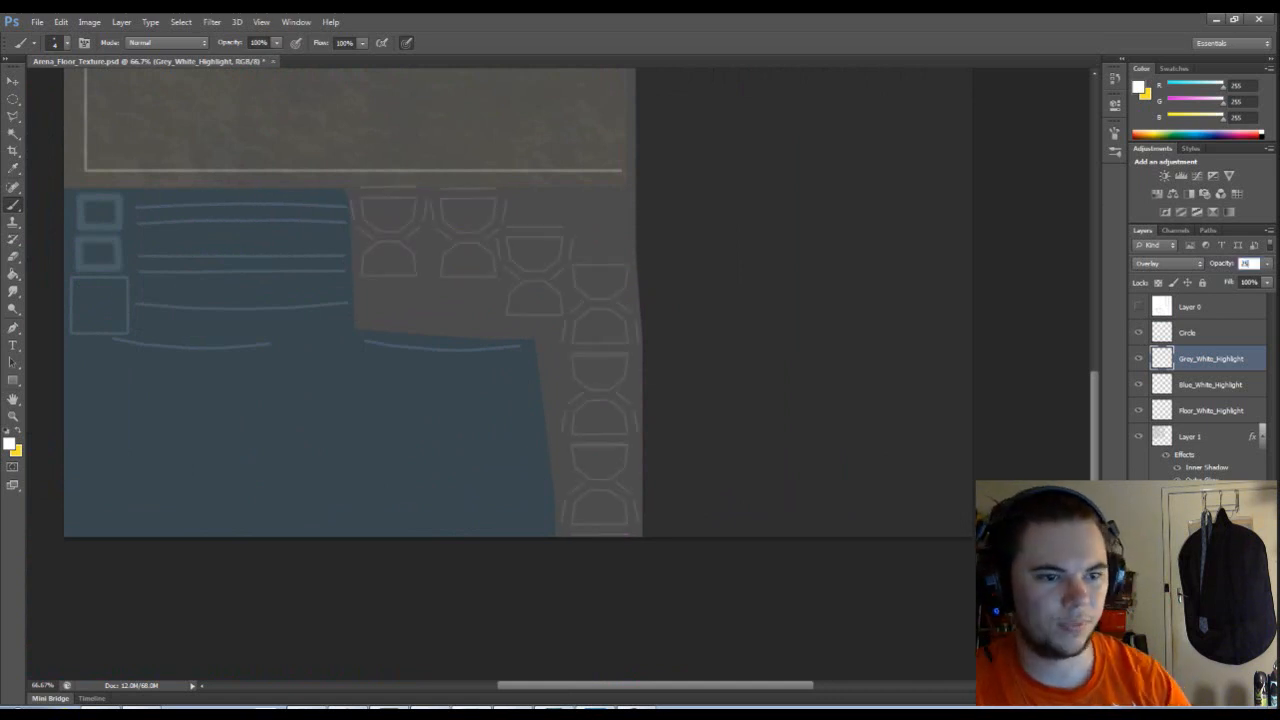
# - Switch to the Move tool and save a Targa copy of the texture as Arena_Floor_Texture.tga in the Arena_Flor folder
pyautogui.click(13, 80)
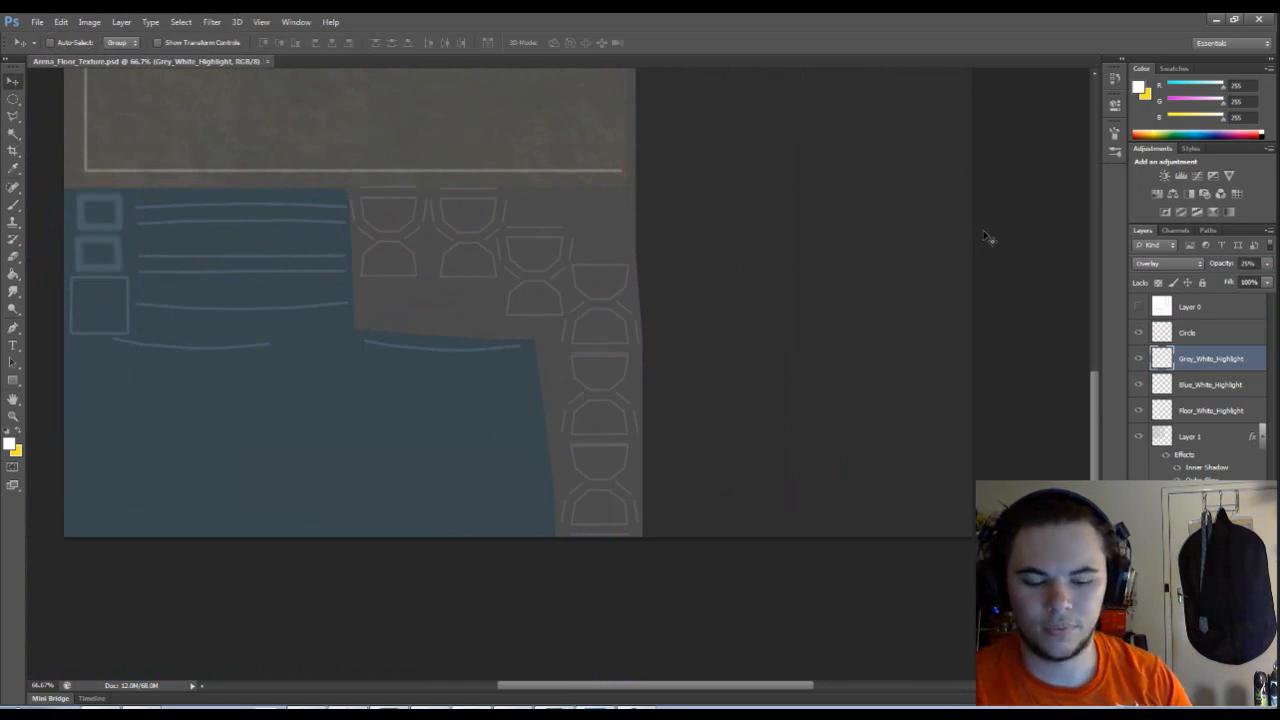
pyautogui.hotkey('ctrl', 'shift', 's')
pyautogui.press('t')
pyautogui.press('Return')
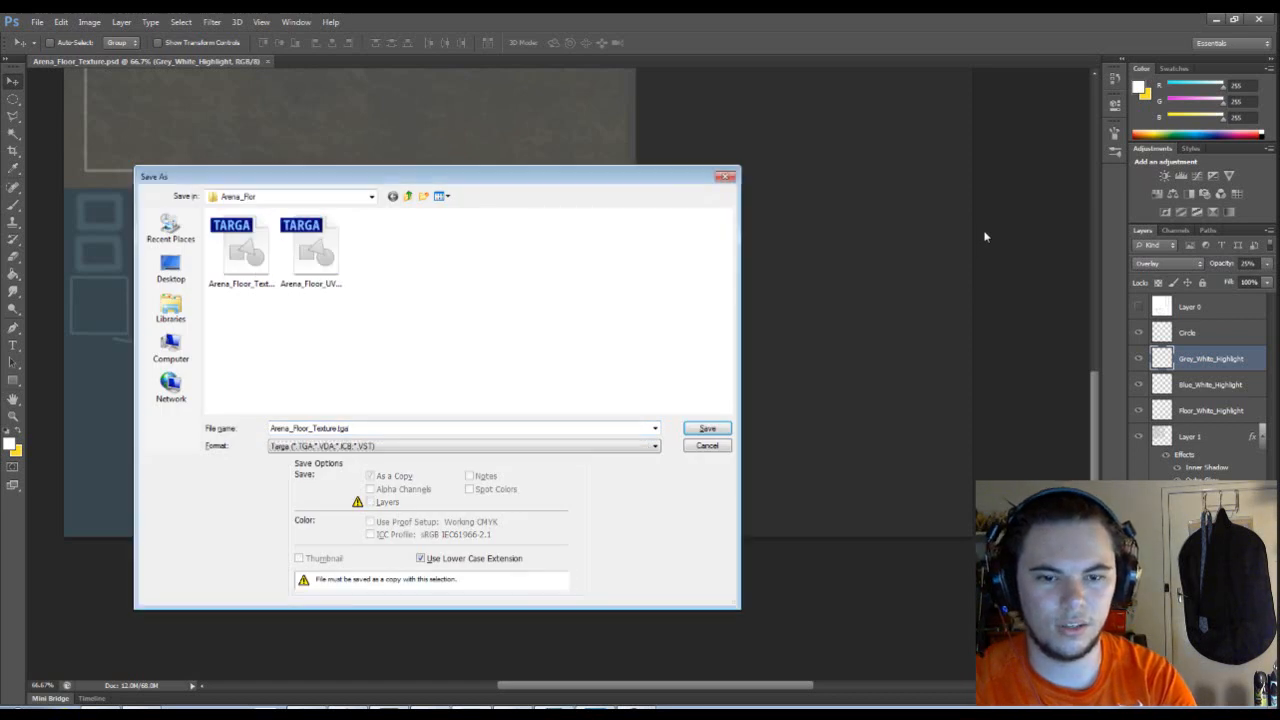
pyautogui.press('Return')
pyautogui.press('Return')
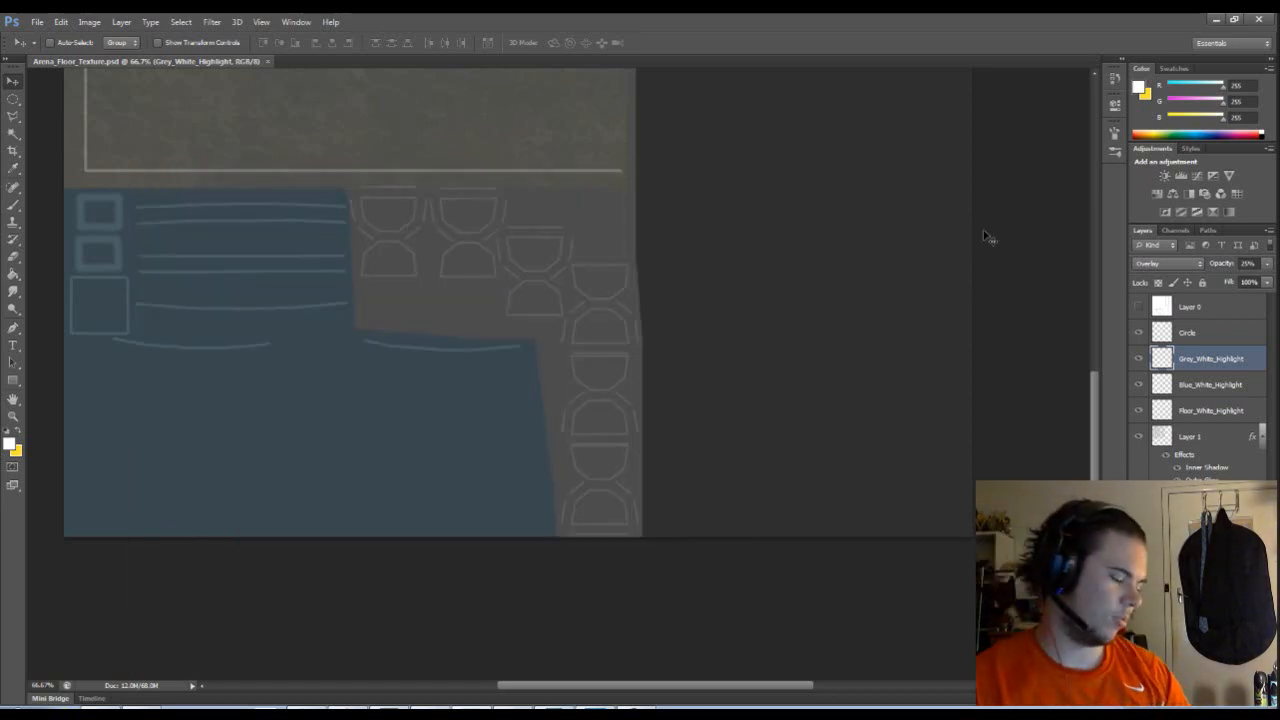